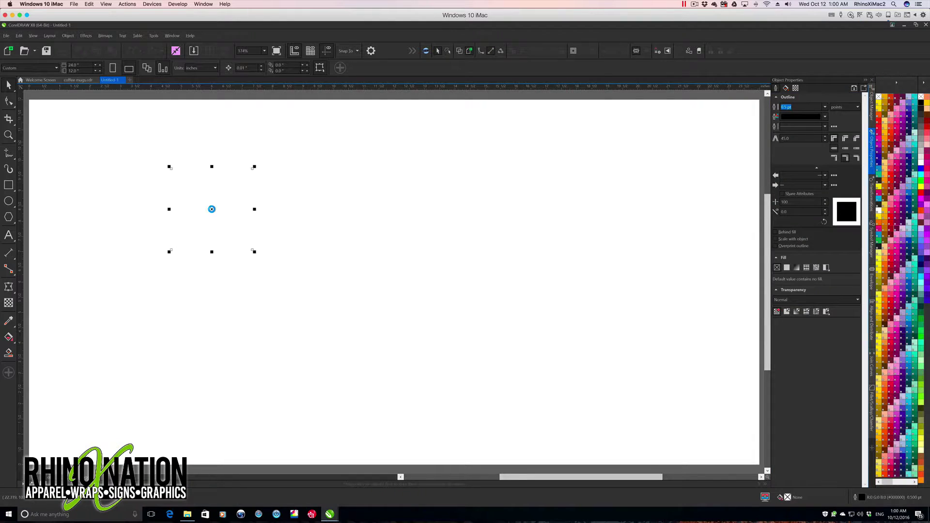
Step: Position the mug image on the page's right half and enlarge the mouse pad image on the left to about 10.28 in square
left_click(395, 216)
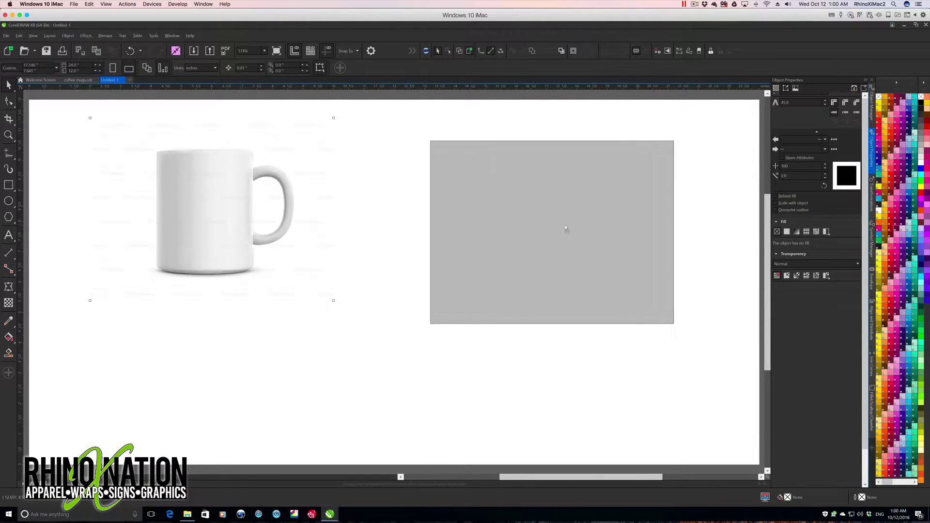
left_click(224, 210)
left_click_drag(255, 252, 422, 396)
left_click_drag(260, 244, 274, 275)
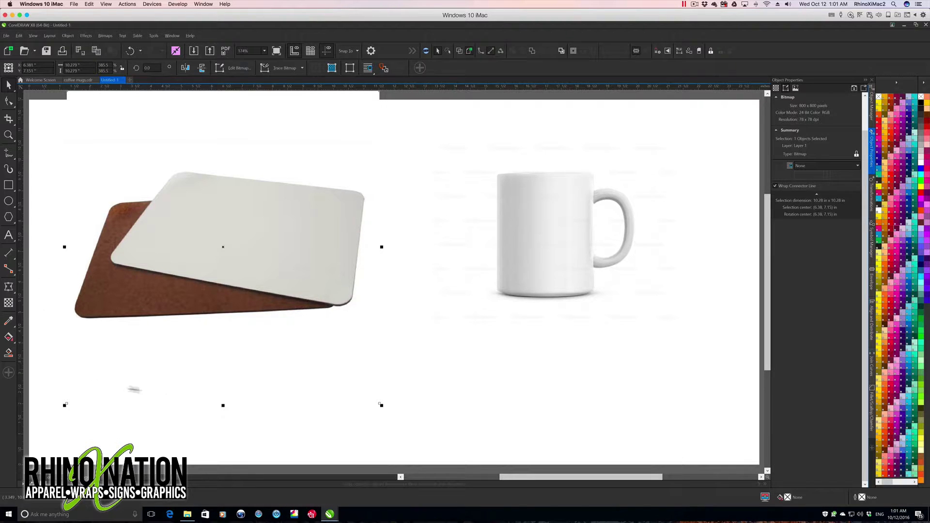
left_click(462, 207)
left_click(128, 203)
left_click(401, 238)
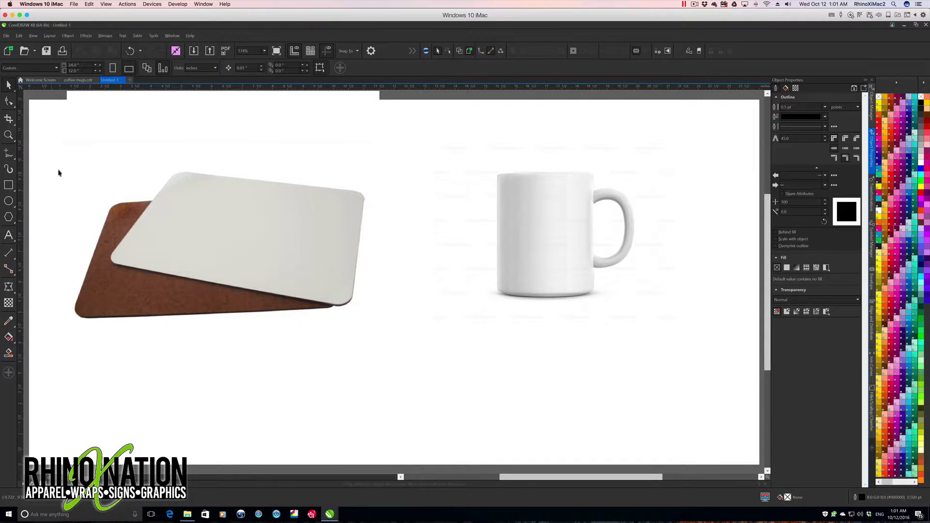
Step: Trace the two mouse pads with the Pen tool from the white pad's upper-left corner down to the brown pad's lower-left corner
left_click(18, 158)
left_click(53, 193)
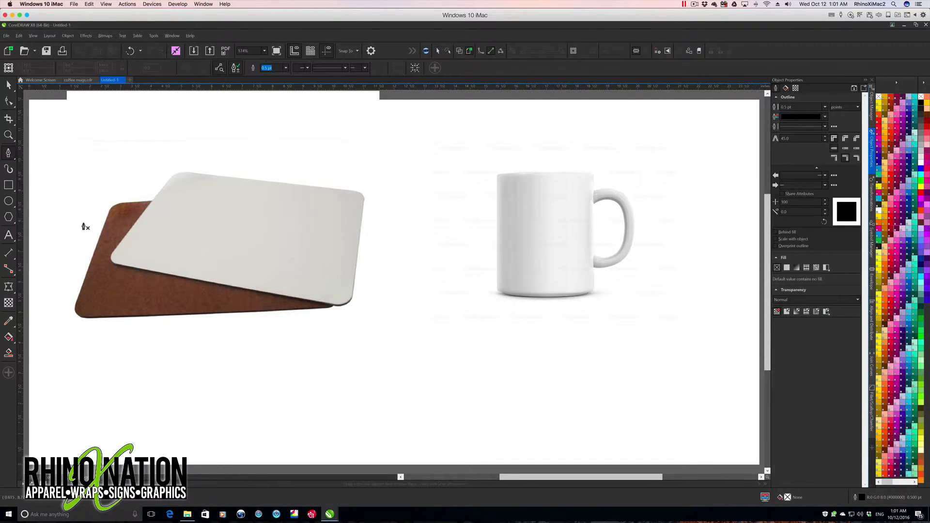
scroll(83, 227, "up", 3)
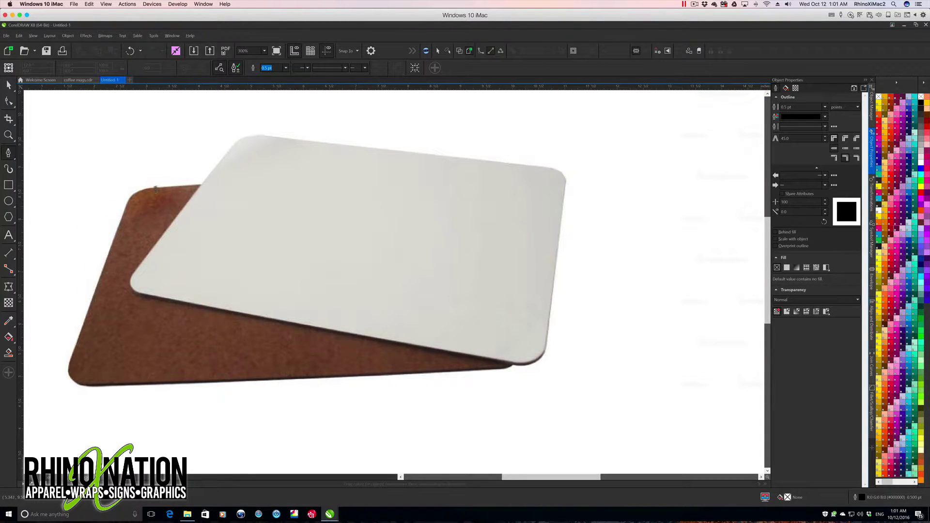
left_click_drag(270, 137, 259, 136)
left_click_drag(232, 146, 223, 158)
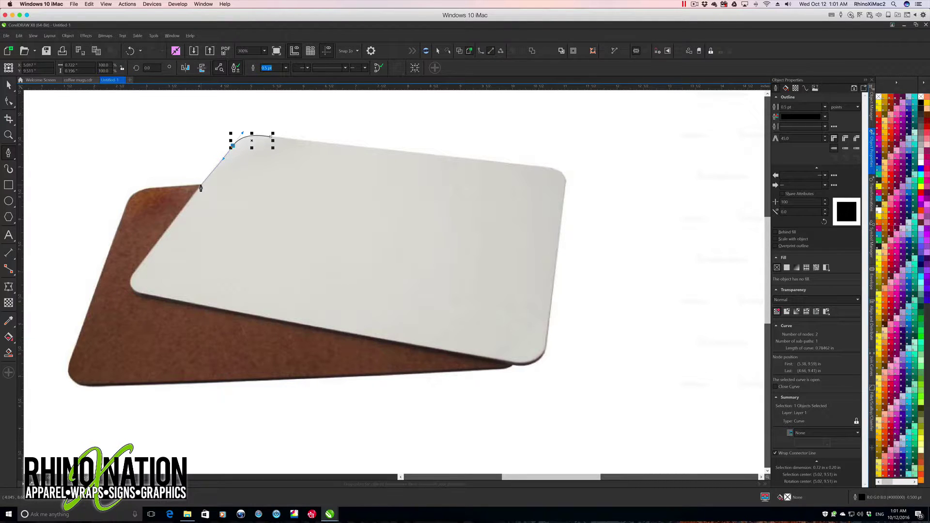
left_click(201, 186)
left_click(144, 188)
left_click(127, 205)
left_click(69, 360)
left_click(88, 386)
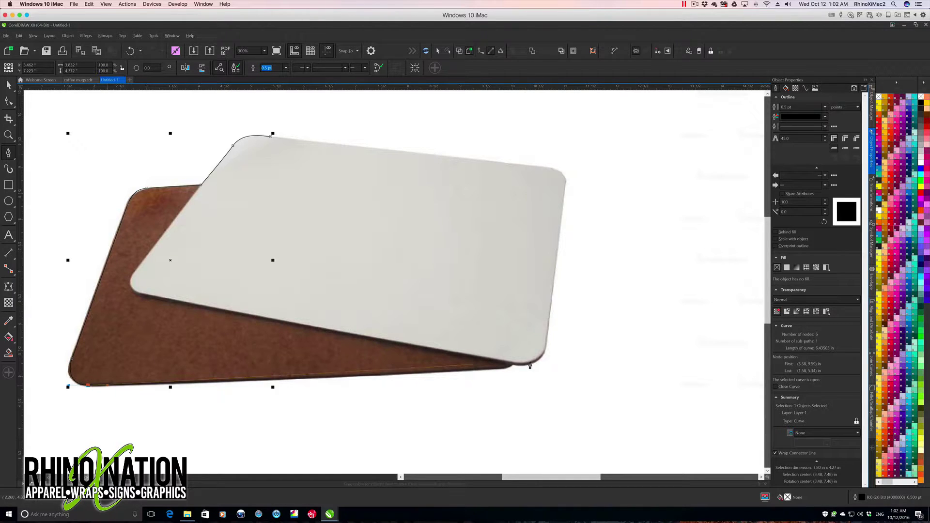
Step: Continue the mouse pad outline along the bottom, right and upper edges, and close it at the starting node
left_click(498, 370)
left_click(514, 362)
left_click_drag(545, 350, 544, 339)
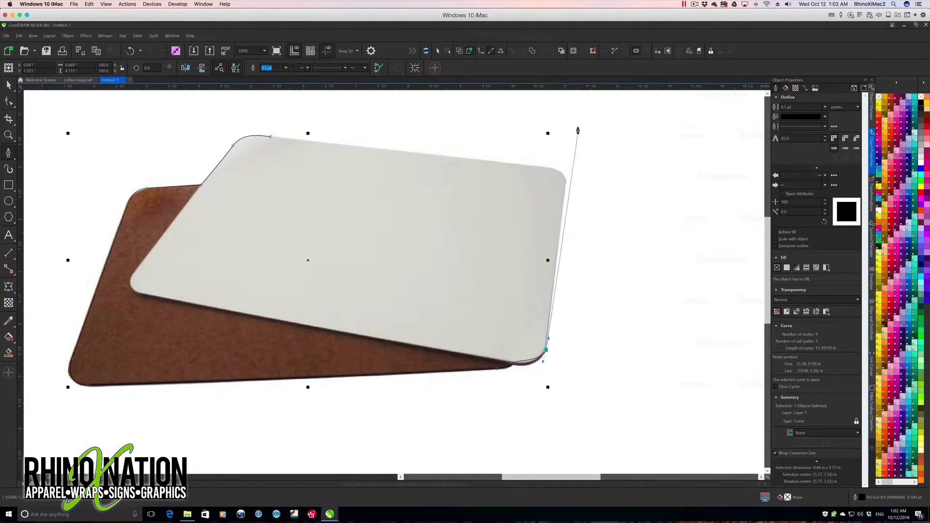
left_click(564, 180)
left_click_drag(547, 168, 537, 166)
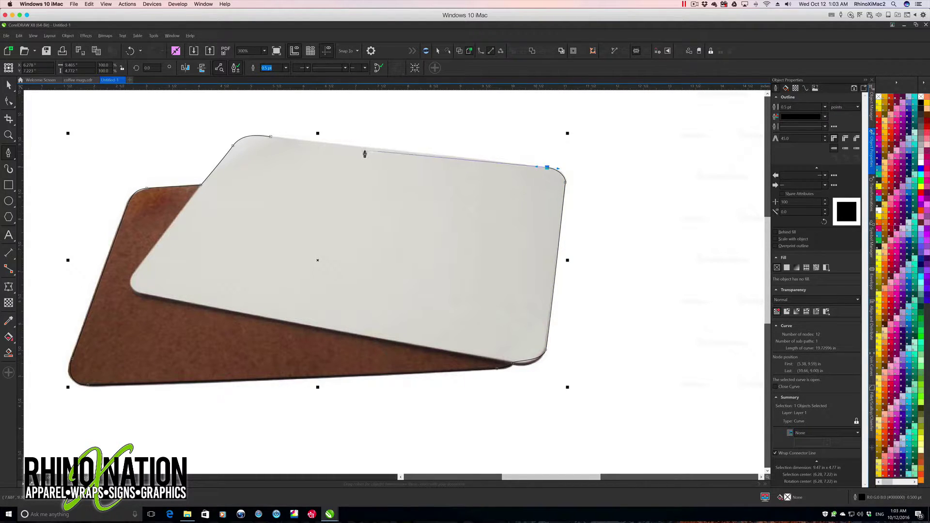
left_click(270, 138)
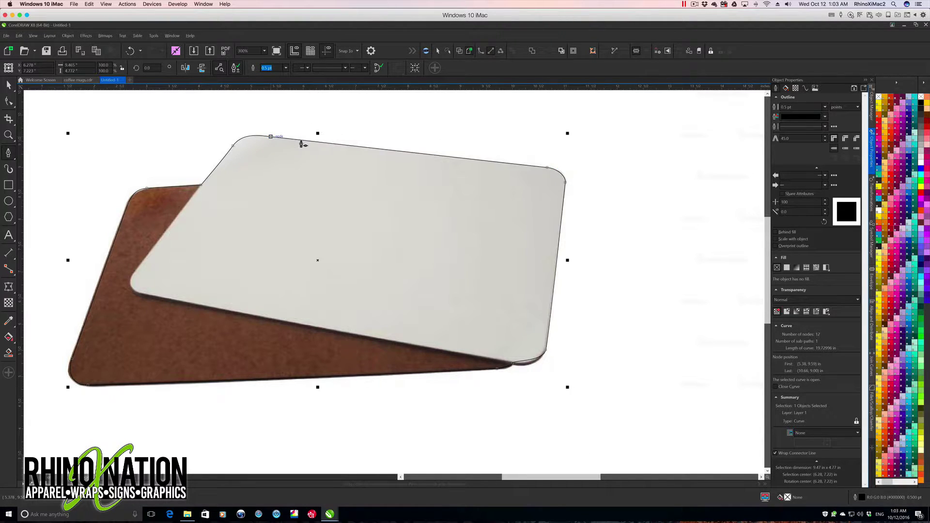
Step: Adjust the outline's nodes and handles with the Shape tool to fit the brown pad's upper-left and lower-left corners
left_click(8, 101)
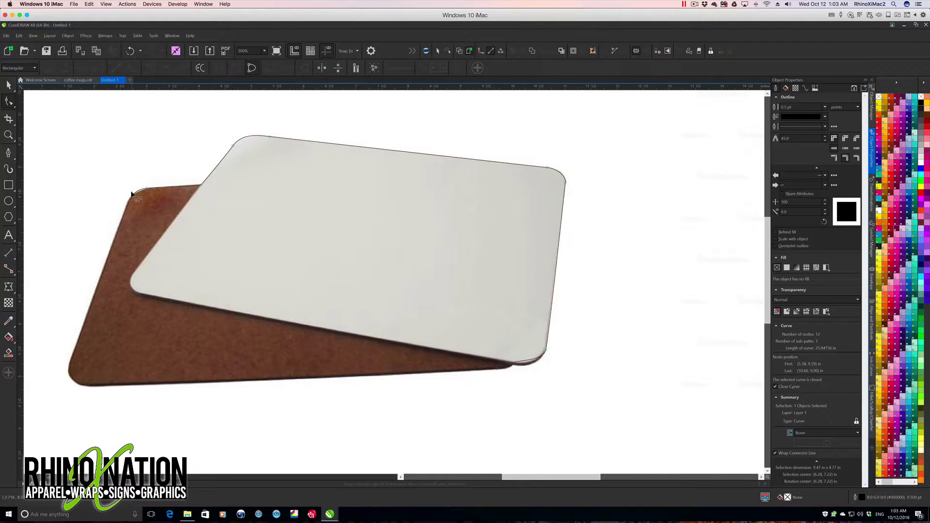
scroll(131, 193, "up", 2)
left_click(167, 183)
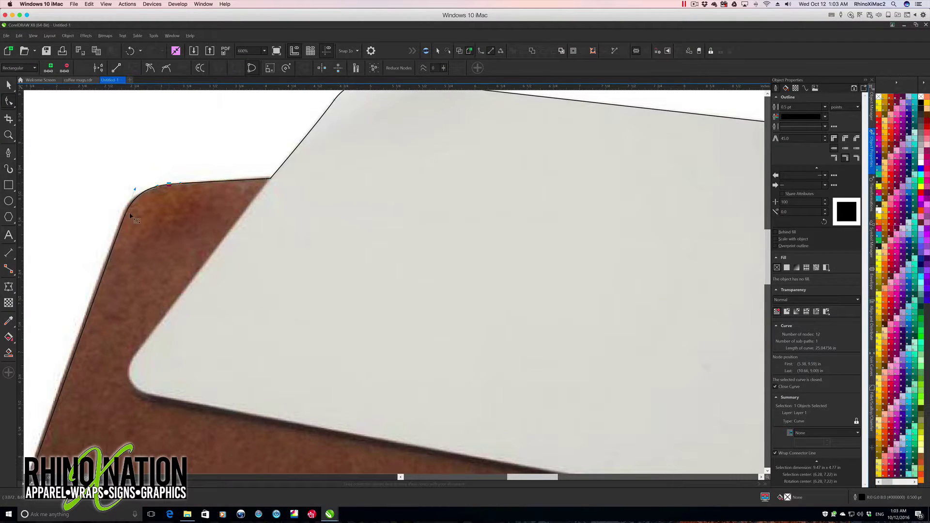
mouse_move(123, 218)
left_mouse_down()
mouse_move(133, 224)
mouse_move(120, 224)
left_mouse_up()
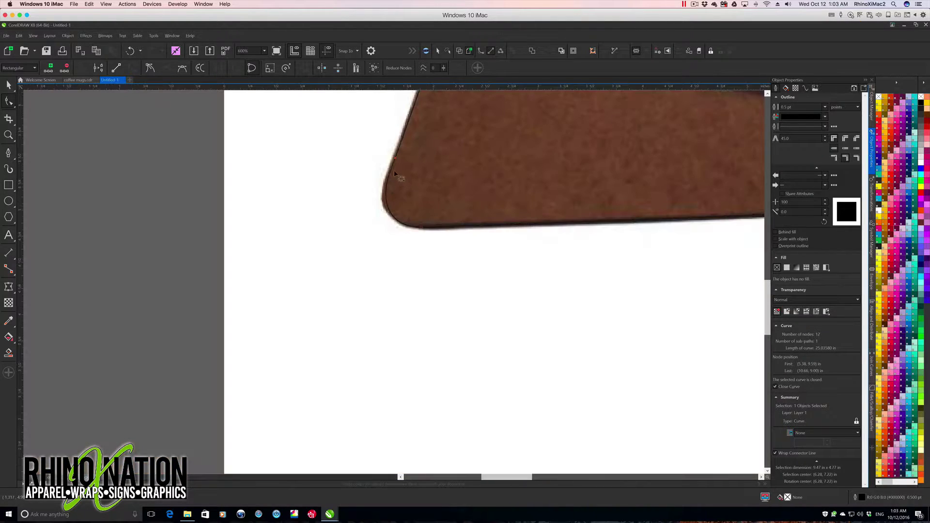
left_click(395, 169)
left_click_drag(401, 171, 380, 192)
left_click_drag(383, 228, 385, 228)
Step: Make the node where the pads meet at the lower right a cusp and bend the curve around the white pad's corner
scroll(490, 227, "right", 10)
left_click(356, 194)
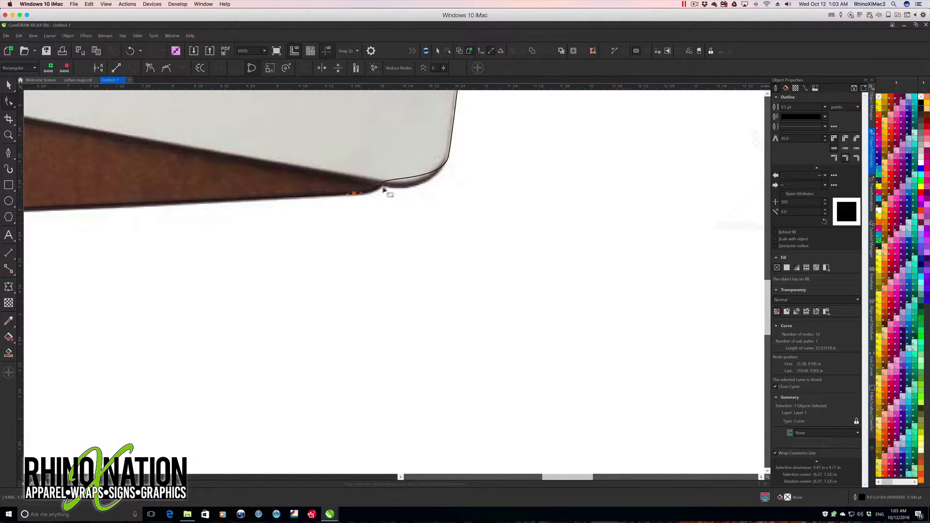
left_click(382, 185)
left_click(149, 68)
mouse_move(396, 179)
left_mouse_down()
mouse_move(405, 197)
mouse_move(387, 200)
mouse_move(386, 191)
mouse_move(394, 193)
left_mouse_up()
mouse_move(450, 161)
left_mouse_down()
mouse_move(469, 161)
mouse_move(448, 159)
mouse_move(442, 179)
left_mouse_up()
Step: Adjust the node and handles at the white pad's upper-right corner so the outline follows its rounding
left_click(766, 103)
left_click(766, 104)
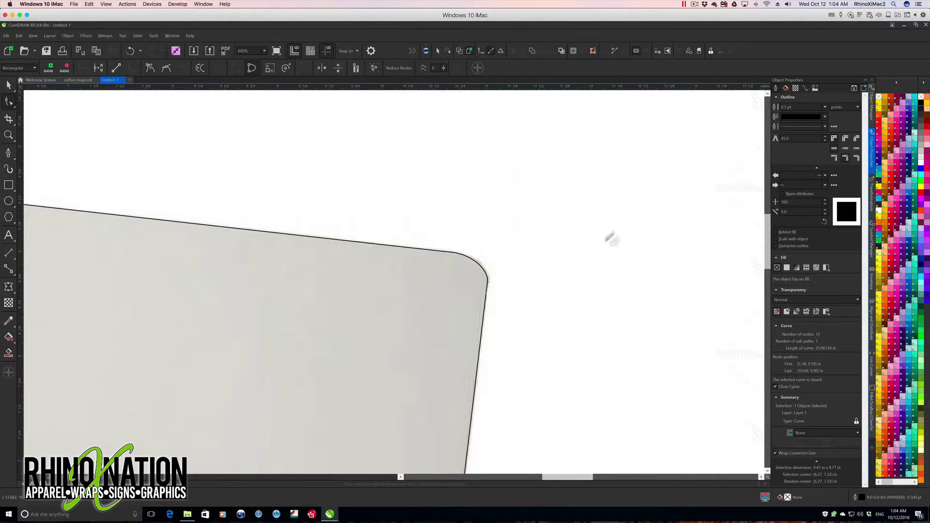
left_click_drag(486, 295, 500, 296)
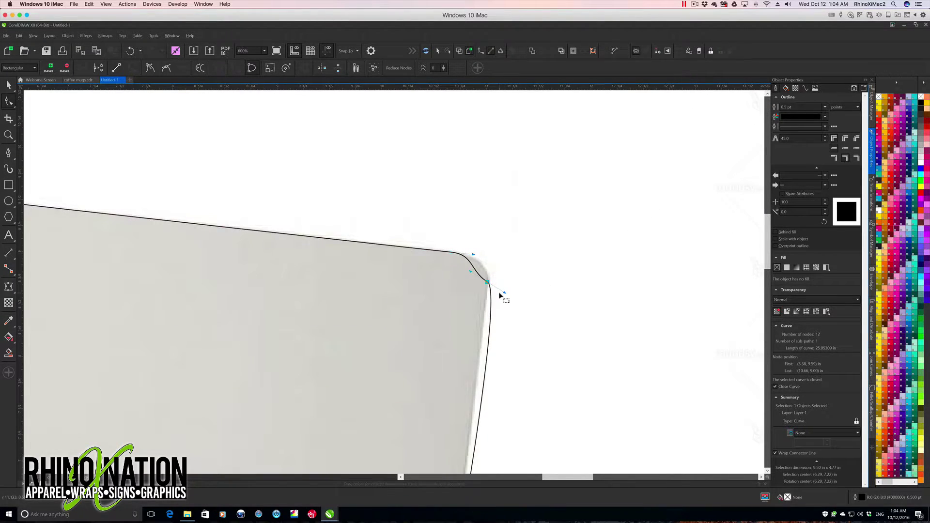
key("ctrl+z")
left_click_drag(464, 284, 489, 288)
left_click(445, 256)
left_click_drag(445, 256, 478, 255)
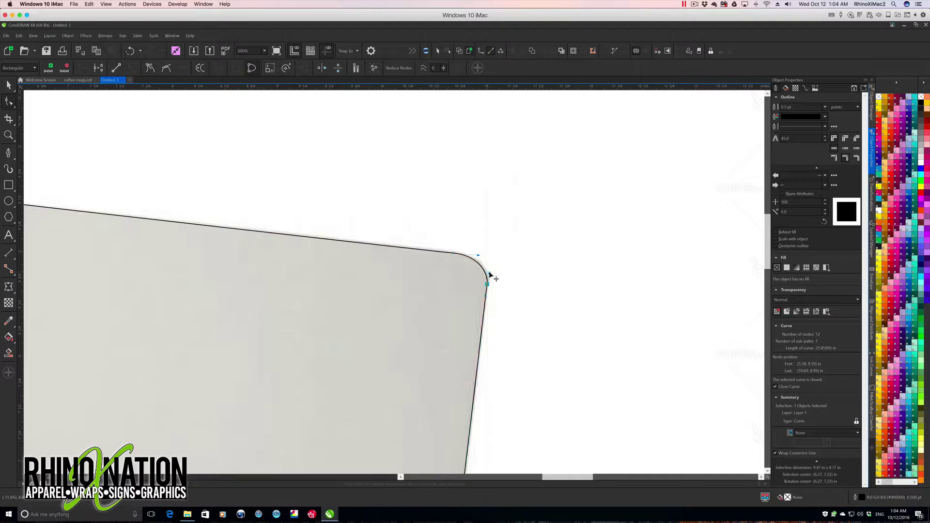
Step: Start a Pen tool outline of the mug at the handle's upper joint and trace over the rim to the left side
left_click(499, 477)
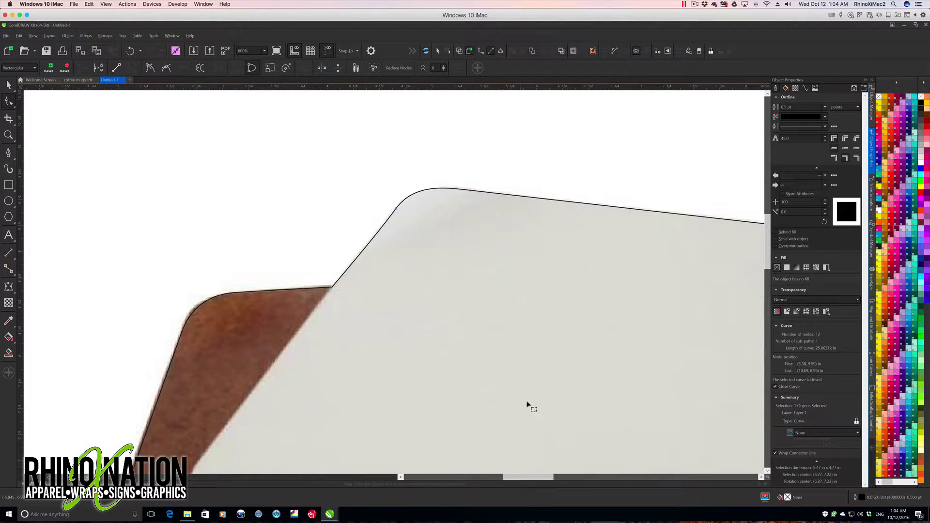
scroll(527, 406, "down", 1)
left_click(761, 477)
left_click(761, 477)
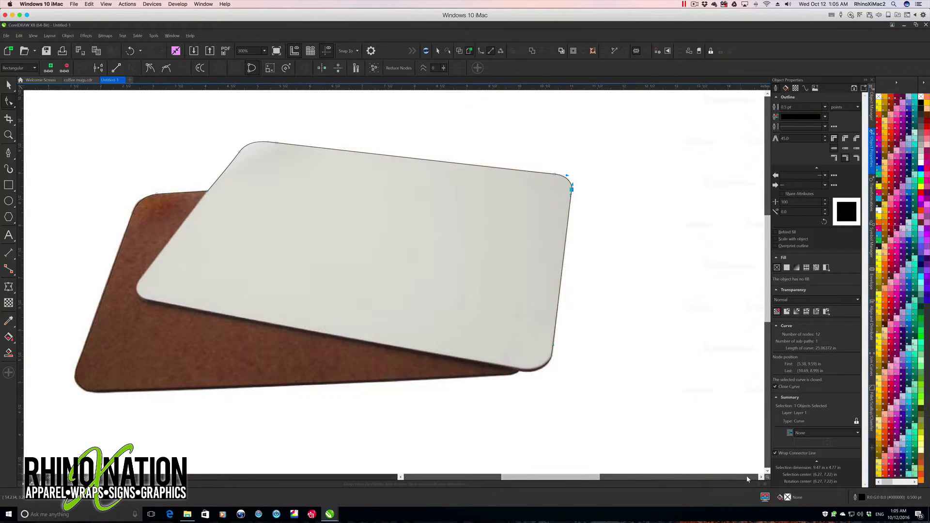
left_click(747, 479)
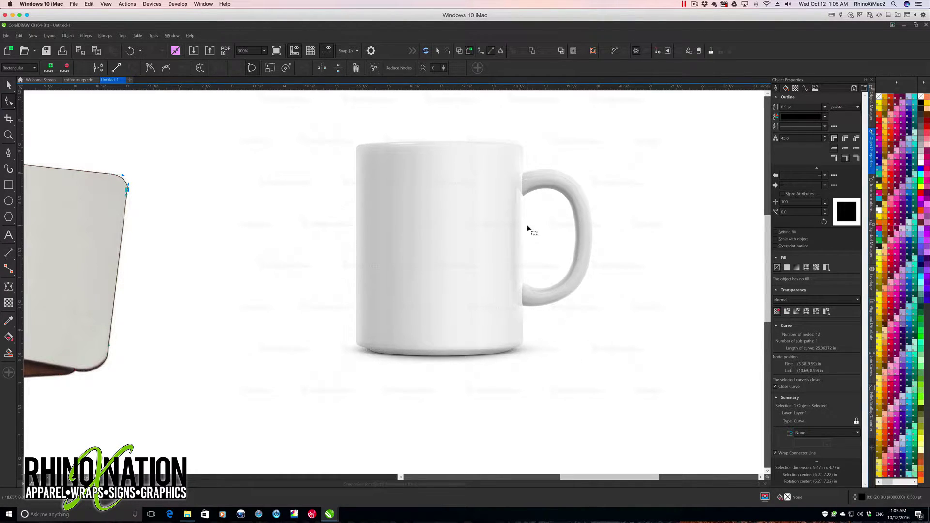
left_click(8, 153)
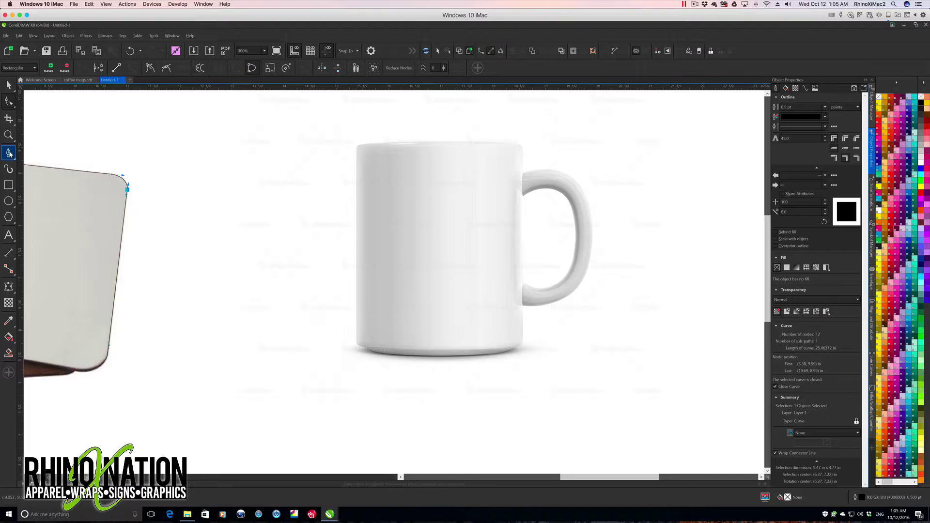
left_click(522, 173)
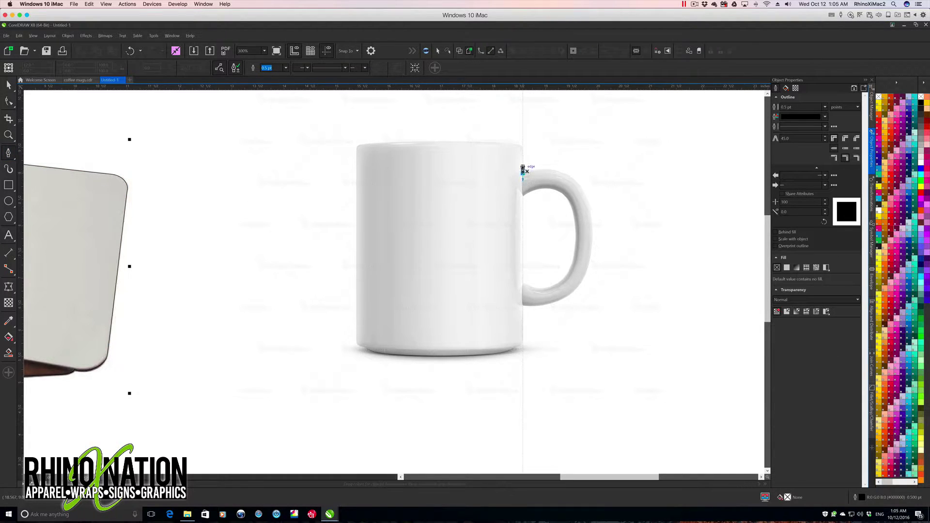
left_click(522, 152)
double_click(523, 151)
left_click_drag(502, 144, 496, 145)
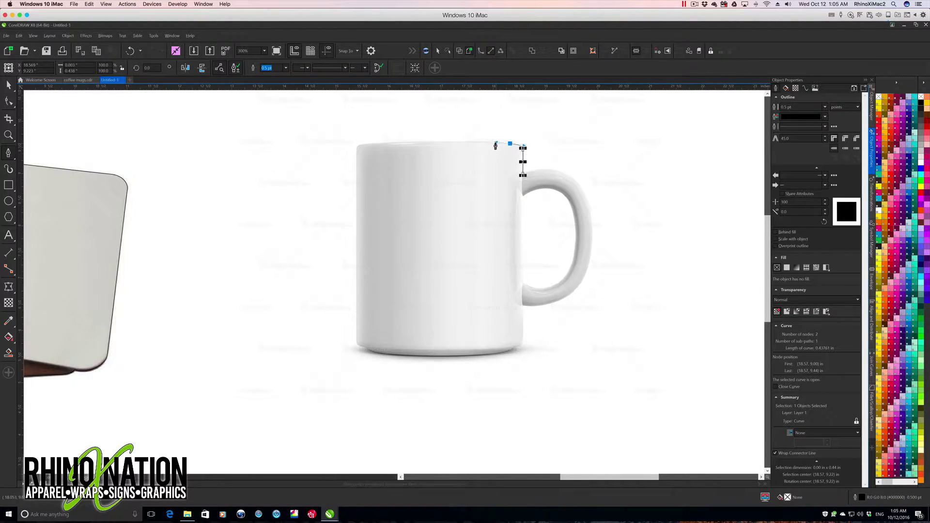
left_click_drag(433, 143, 434, 142)
left_click_drag(355, 149, 354, 155)
left_click(357, 165)
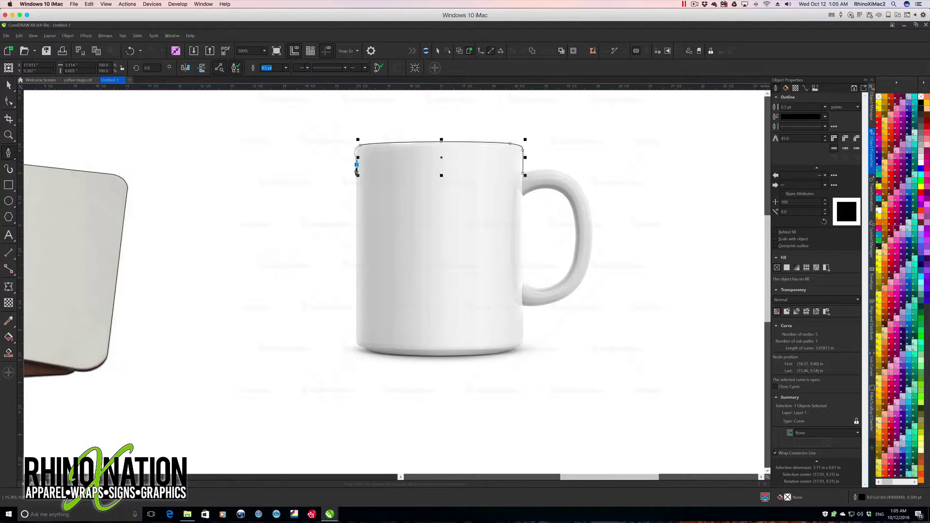
Step: Continue the mug outline down the left side and around the base to the lower-right corner
left_click(357, 340)
left_click(365, 347)
left_click(379, 356)
left_click(440, 358)
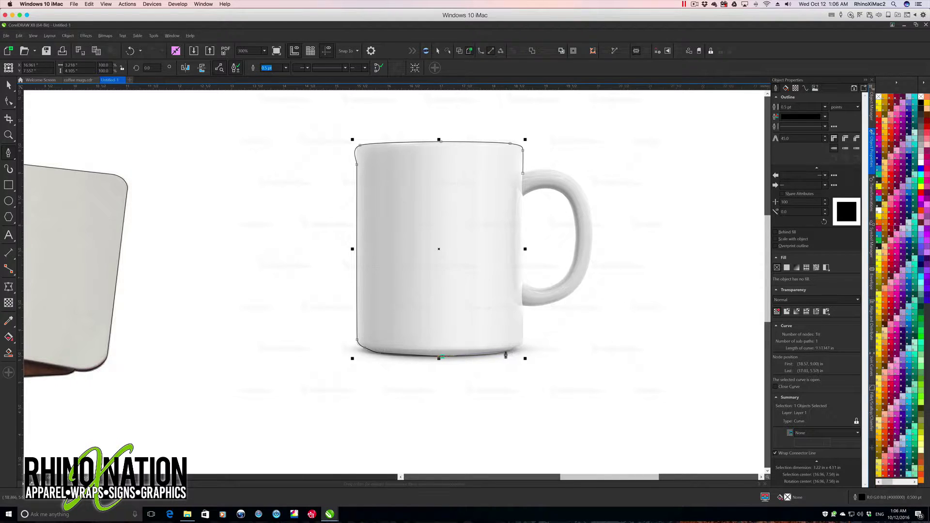
left_click(504, 354)
left_click(521, 346)
left_click(522, 339)
Step: Trace up the mug's right side and around the handle's outer edge, closing the outline at its starting node
left_click(522, 305)
left_click_drag(591, 252, 592, 212)
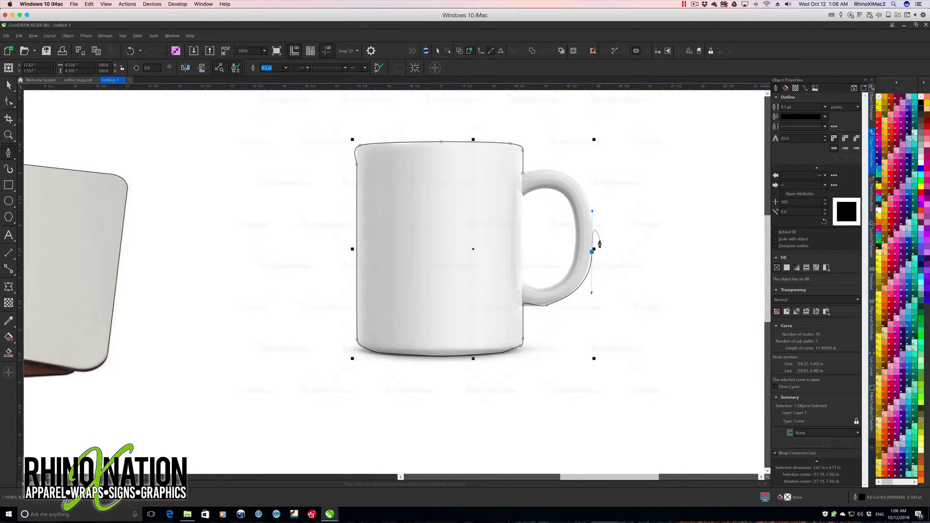
left_click_drag(557, 170, 528, 178)
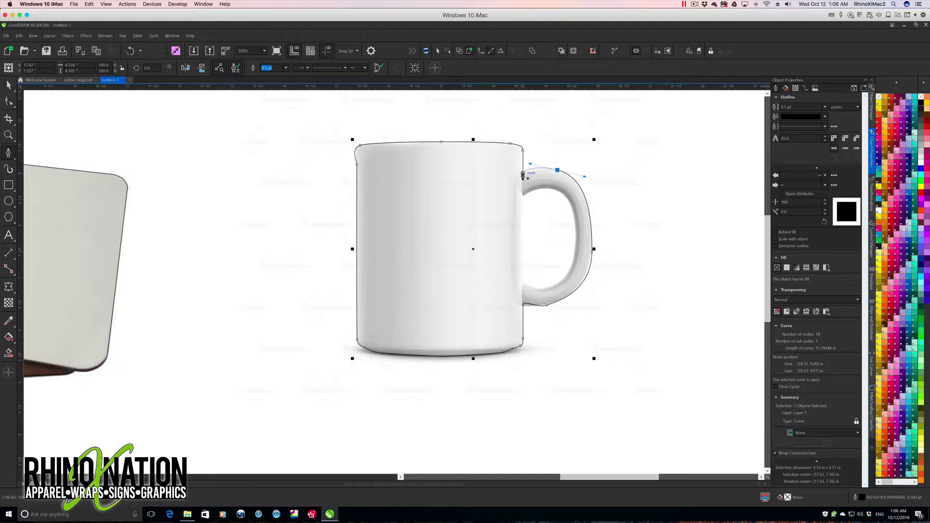
left_click(522, 175)
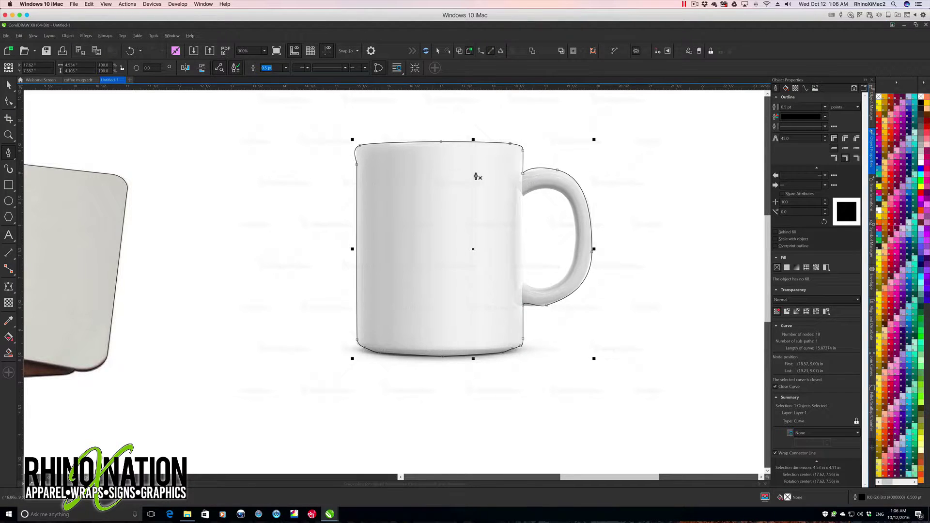
Step: Reshape the mug outline's upper-left corner with the Shape tool to fit the rim and left side
left_click(8, 101)
scroll(357, 142, "up", 3)
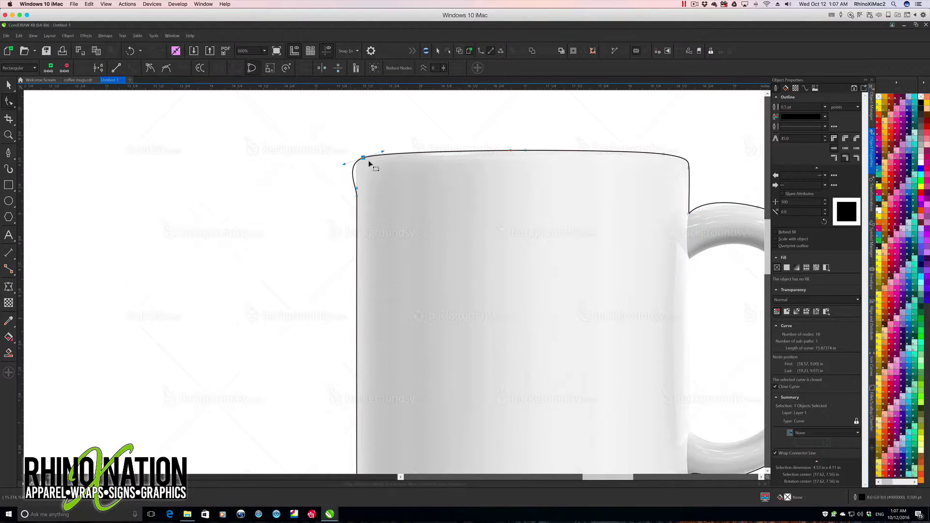
mouse_move(363, 158)
left_mouse_down()
mouse_move(366, 140)
mouse_move(369, 156)
mouse_move(356, 158)
left_mouse_up()
left_click(357, 194)
left_click_drag(357, 197, 362, 157)
Step: Adjust the nodes and handles at the mug's lower-left corner so the outline follows the base
scroll(366, 291, "down", 5)
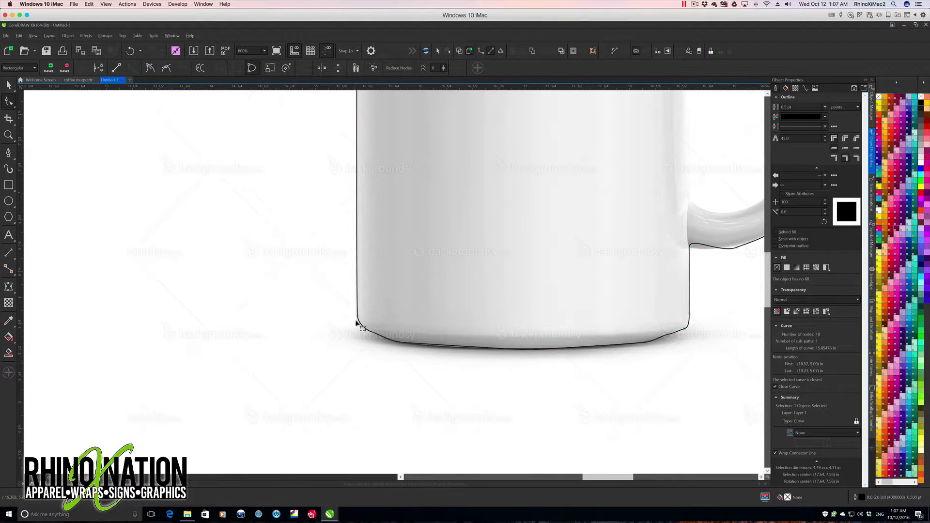
left_click(357, 317)
left_click_drag(360, 333, 375, 318)
left_click_drag(374, 318, 358, 331)
left_click(372, 333)
left_click_drag(373, 340, 394, 342)
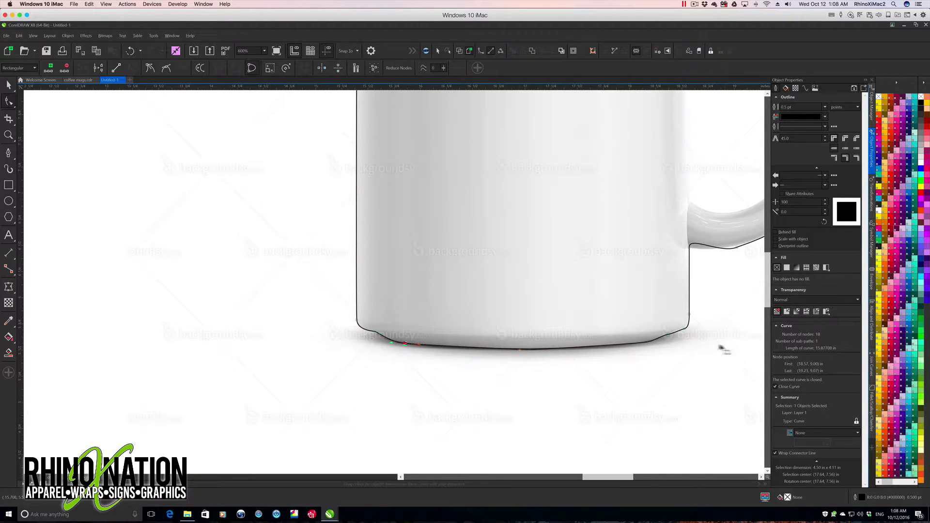
Step: Remove the surplus node at the mug's lower-right corner and reshape the curve to follow the rounded base
mouse_move(668, 335)
left_mouse_down()
mouse_move(680, 346)
mouse_move(670, 332)
left_mouse_up()
scroll(695, 329, "right", 5)
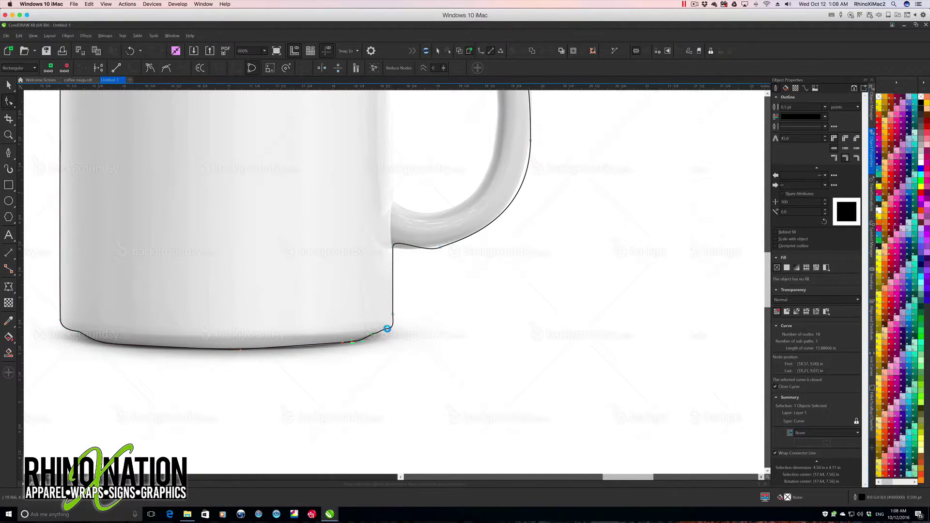
left_click_drag(393, 328, 392, 341)
double_click(392, 342)
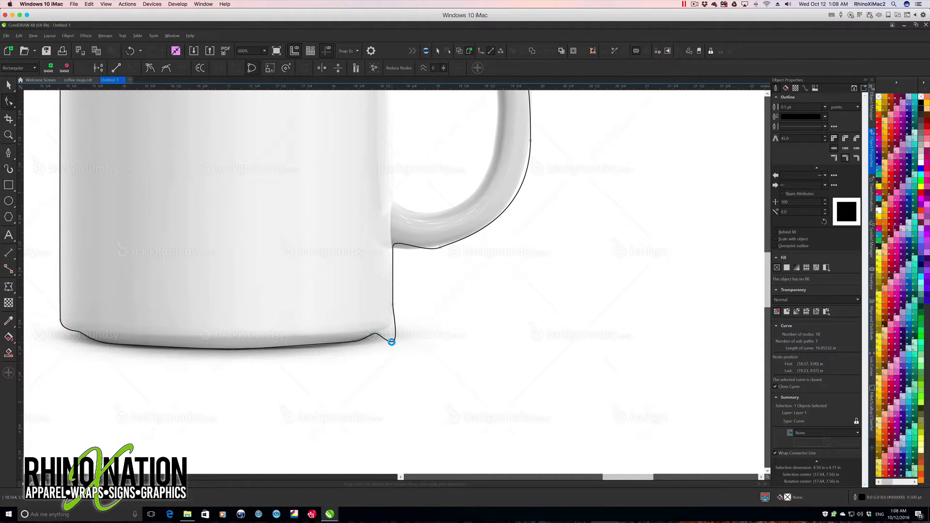
left_click(371, 337)
mouse_move(395, 322)
left_mouse_down()
mouse_move(392, 312)
mouse_move(390, 331)
left_mouse_up()
left_click_drag(379, 334, 394, 359)
key("ctrl+z")
left_click_drag(352, 342, 337, 345)
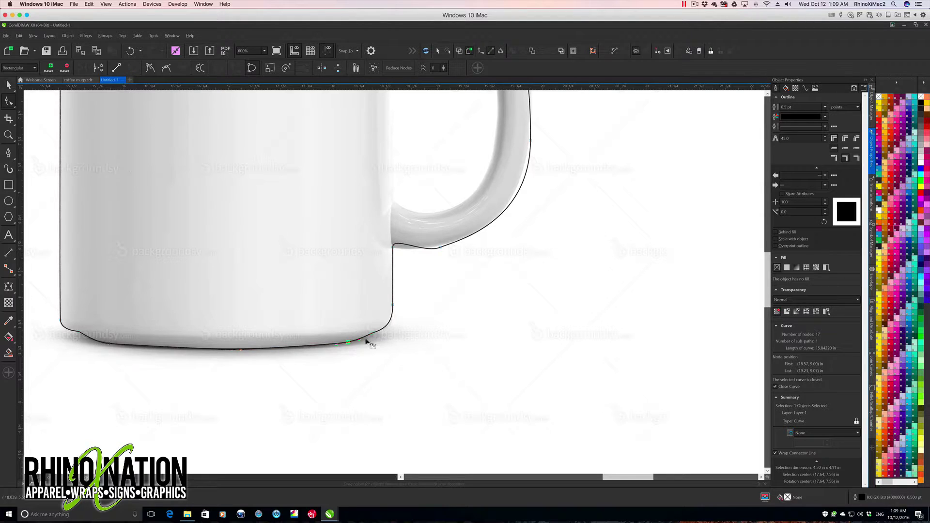
Step: Reshape the mug outline under the handle's lower end so it follows the curve from the mug body
key("s")
left_click(392, 247)
left_click(406, 253)
left_click_drag(440, 250, 459, 241)
mouse_move(473, 235)
left_mouse_down()
mouse_move(467, 256)
mouse_move(458, 240)
left_mouse_up()
Step: Adjust the node and control handles on the handle's outer right side to fit the outline to its edge
left_click(768, 93)
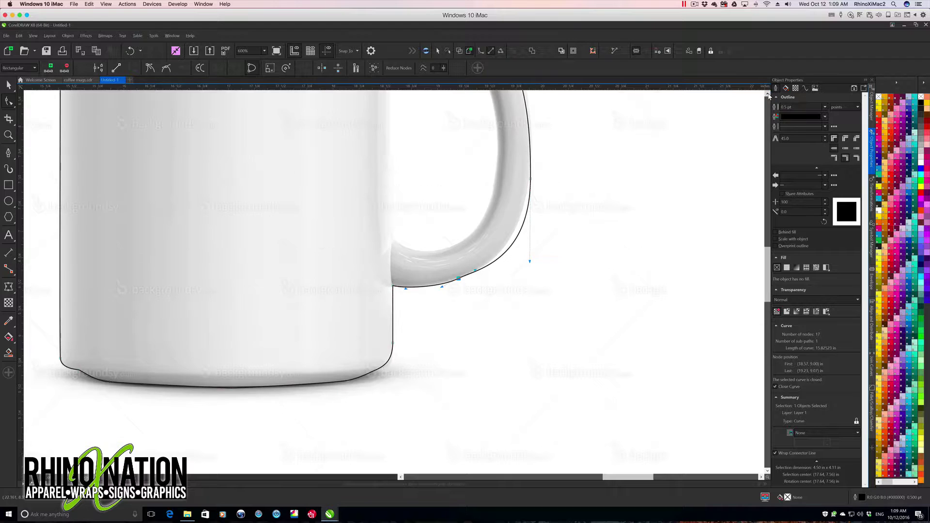
left_click(768, 94)
left_click(768, 94)
left_click(768, 94)
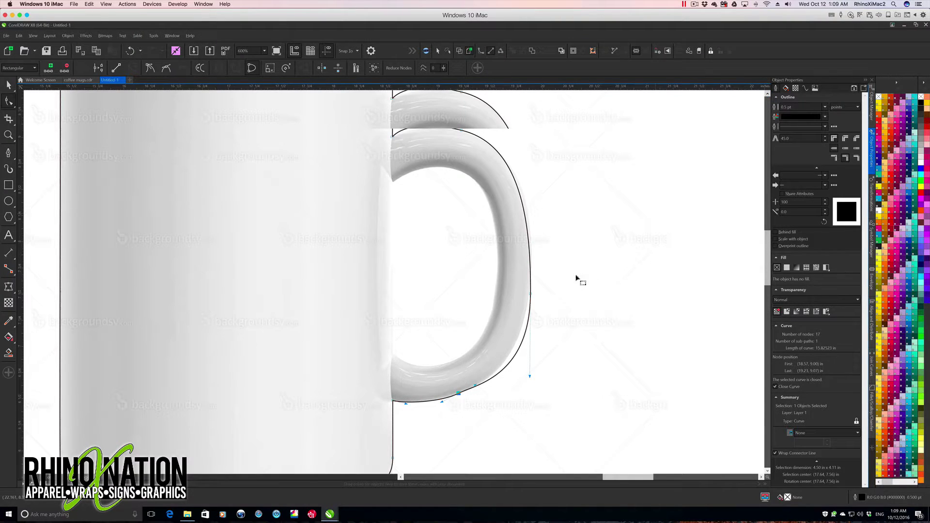
mouse_move(529, 377)
left_mouse_down()
mouse_move(535, 346)
mouse_move(531, 368)
left_mouse_up()
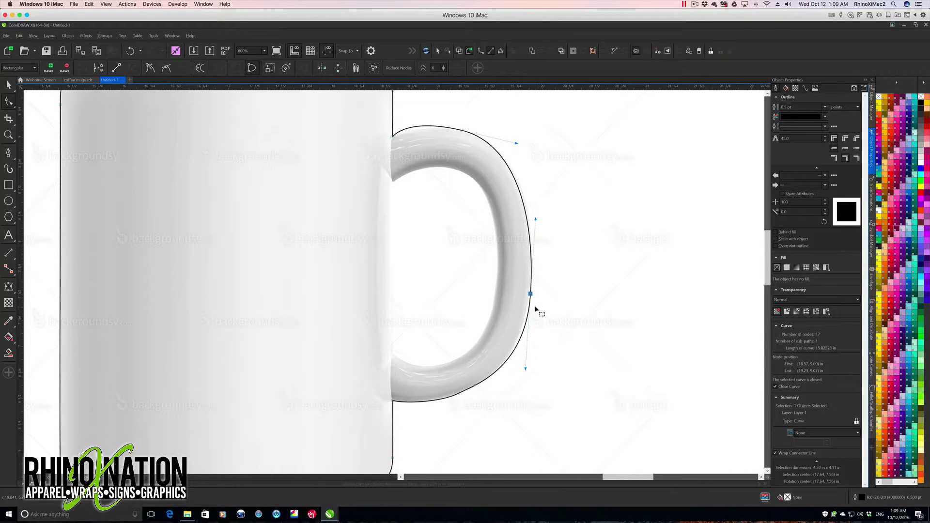
mouse_move(531, 294)
left_mouse_down()
mouse_move(557, 307)
mouse_move(526, 310)
left_mouse_up()
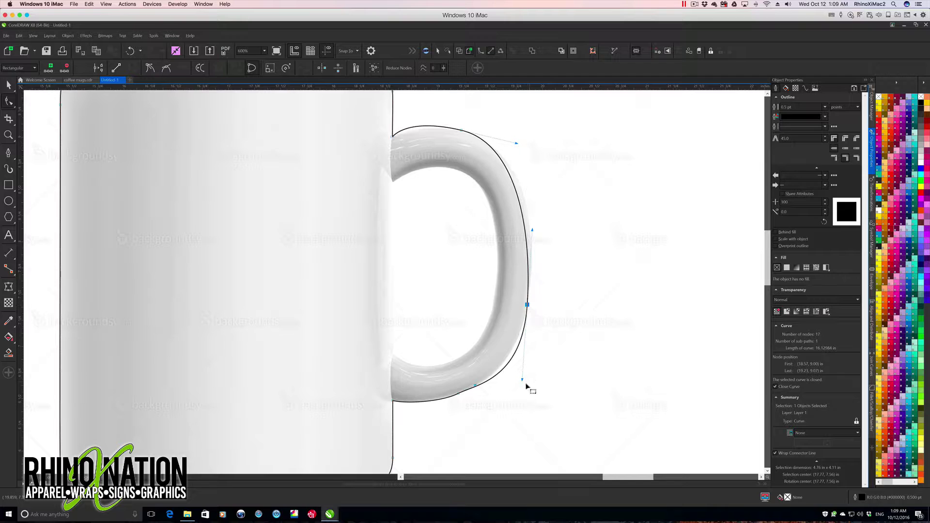
left_click_drag(519, 380, 513, 377)
Step: Make the node on top of the handle smooth and reshape the curves on both sides to fit the upper edge
left_click_drag(517, 143, 525, 149)
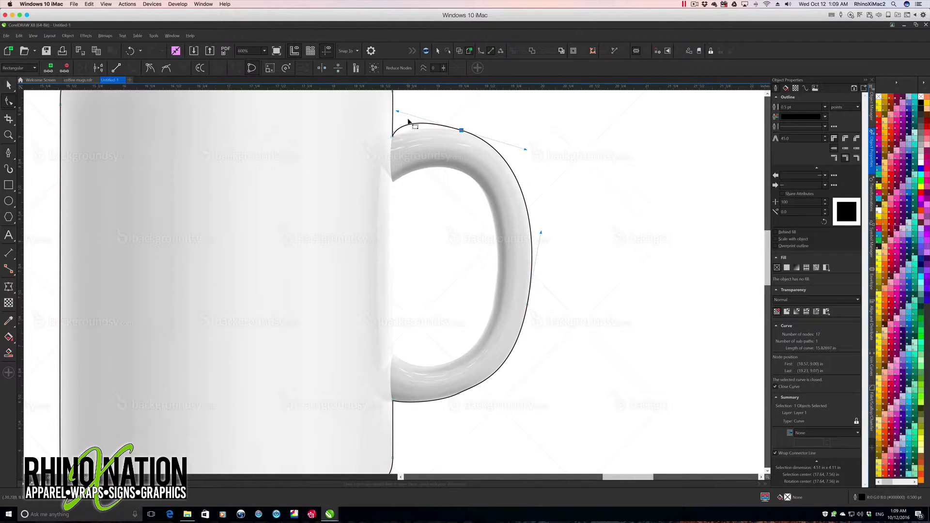
left_click_drag(398, 112, 402, 112)
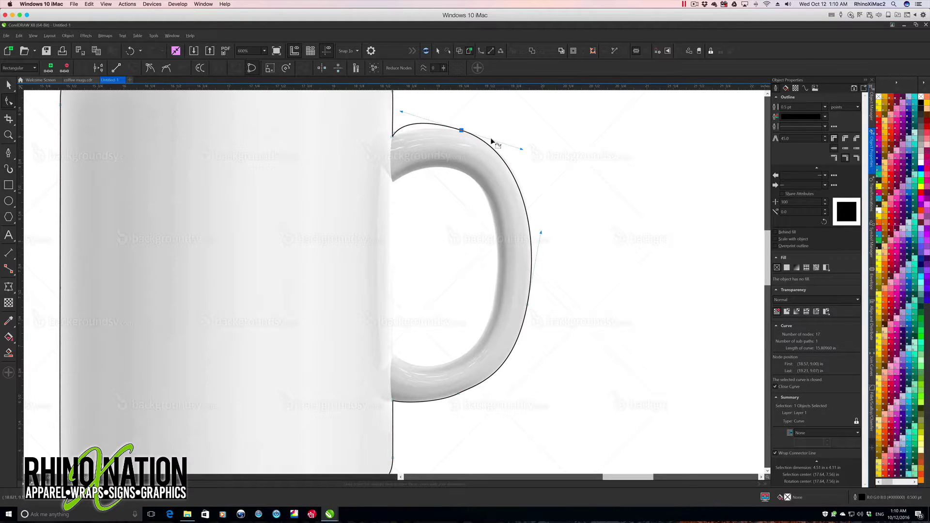
left_click(168, 71)
left_click_drag(401, 112, 425, 120)
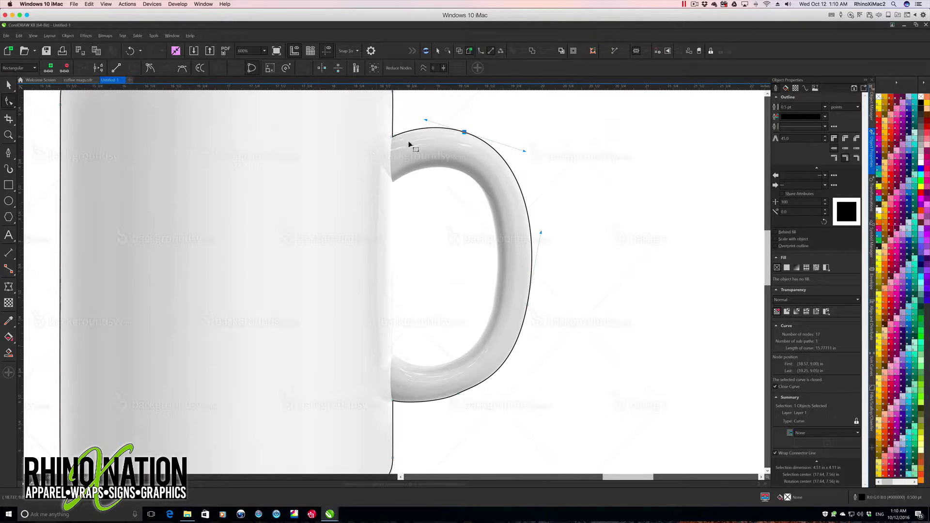
Step: Trace the opening inside the mug handle with the Pen tool, closing the curve at its starting node
left_click(8, 152)
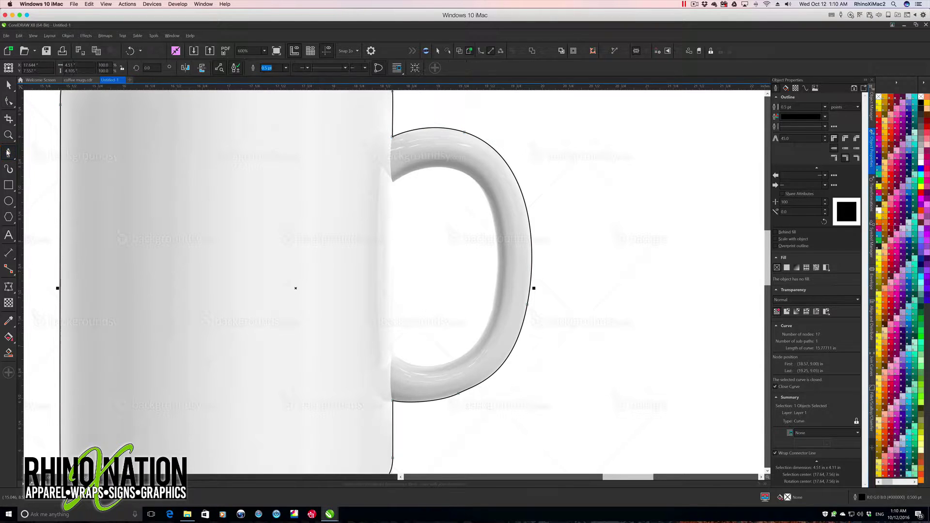
left_click(392, 183)
left_click(393, 357)
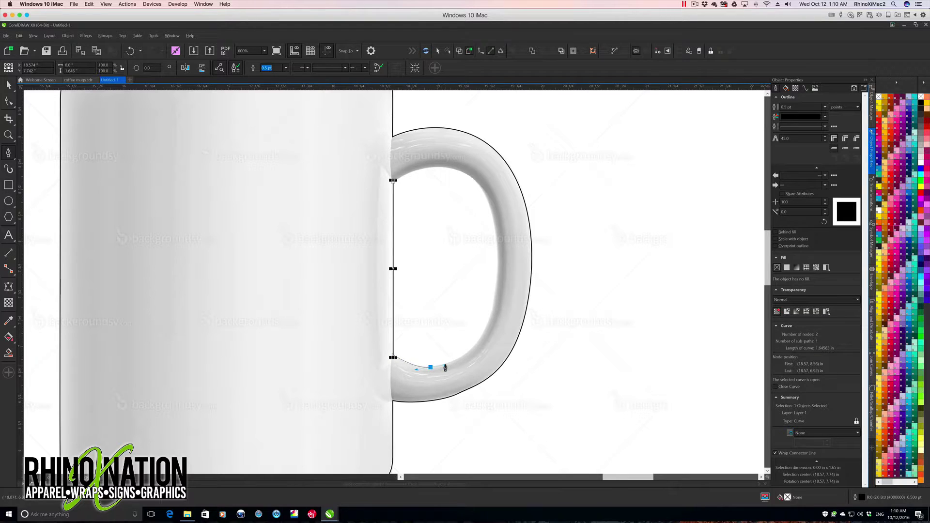
left_click_drag(448, 367, 448, 365)
left_click_drag(492, 310, 503, 268)
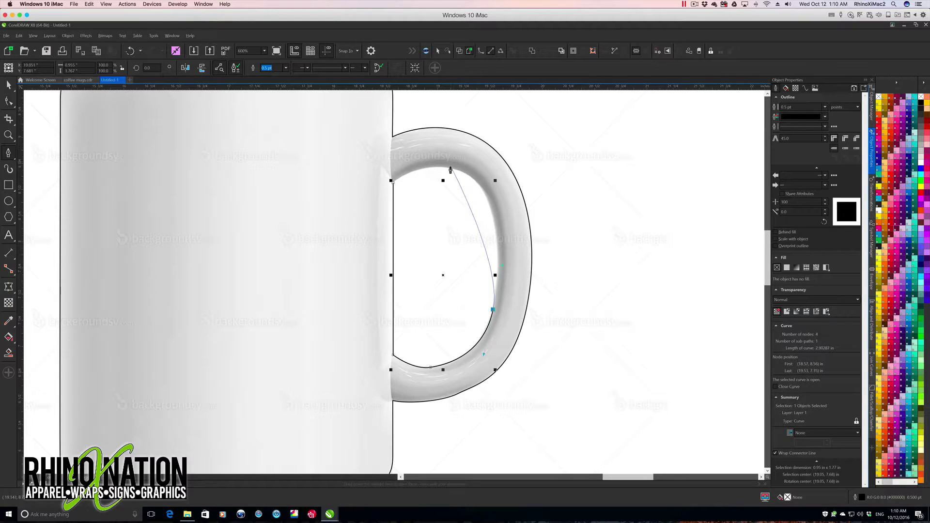
left_click_drag(451, 170, 399, 162)
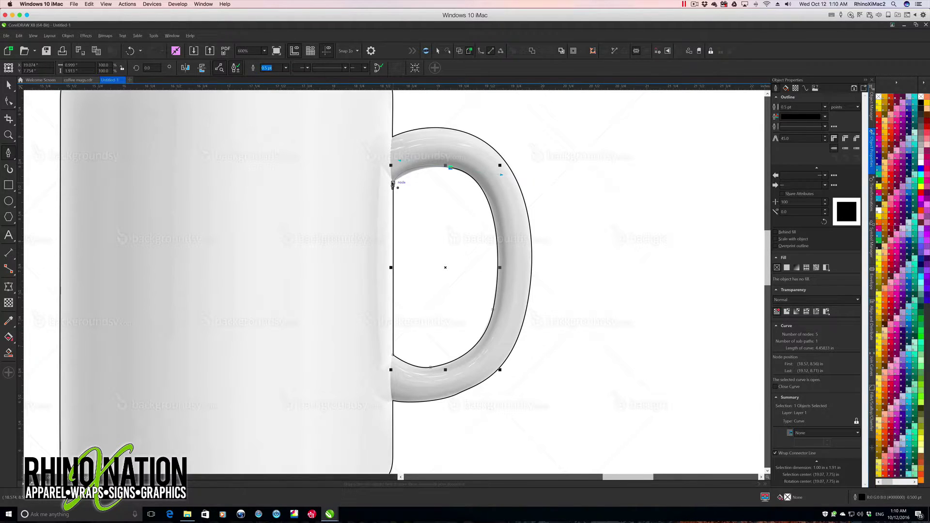
left_click(393, 184)
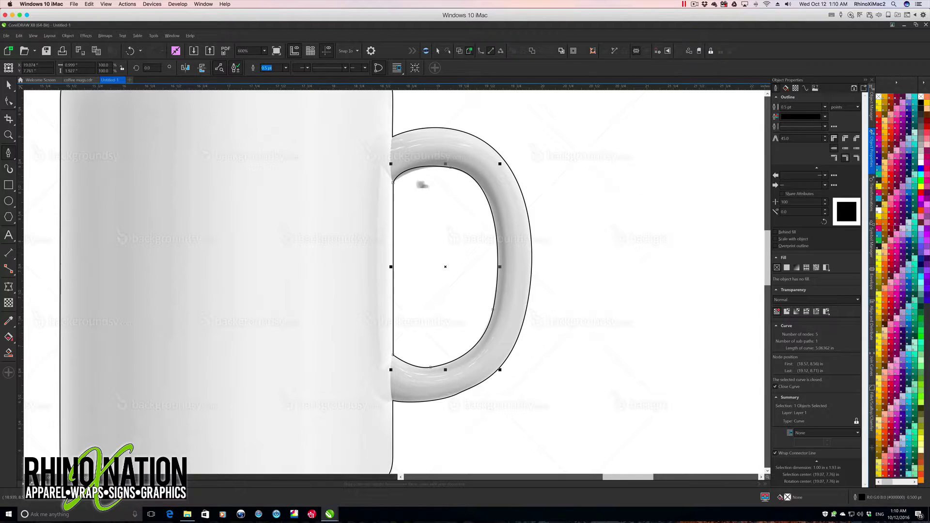
Step: Make the handle opening's top node smooth and shorten its control handle toward the mug body to fit the inner edge
left_click(8, 100)
left_click(450, 168)
left_click(166, 68)
left_click_drag(399, 161, 419, 162)
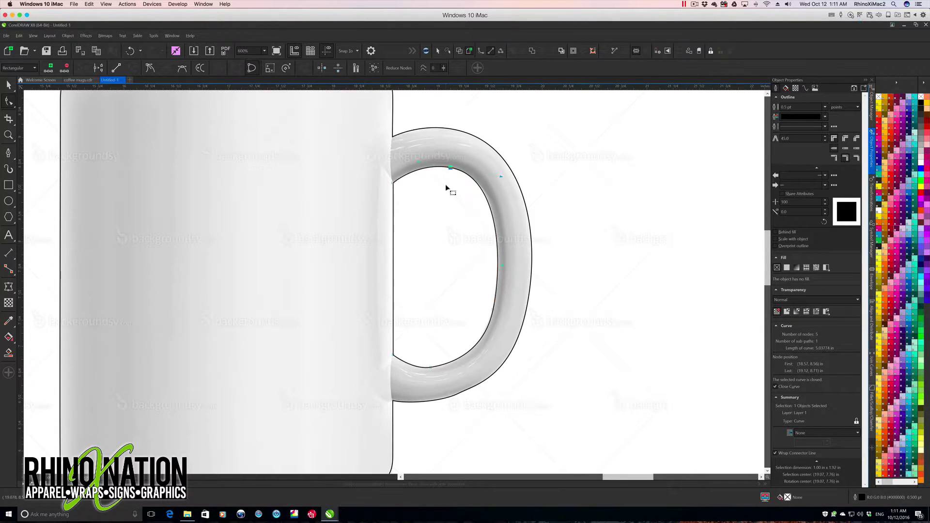
Step: Combine the mug outline and the handle opening into one curve
key("space")
left_click(124, 216)
scroll(123, 218, "down", 2)
left_click_drag(599, 478, 501, 478)
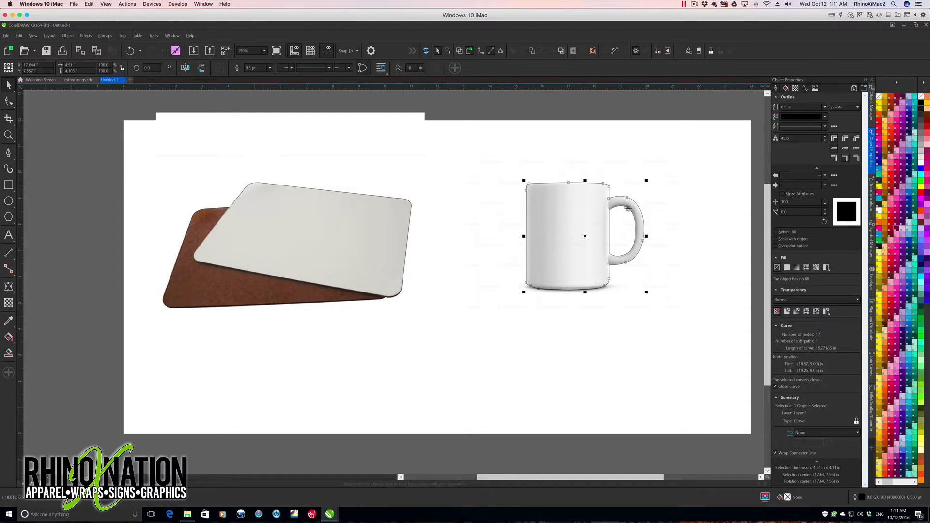
left_click(624, 209, "shift")
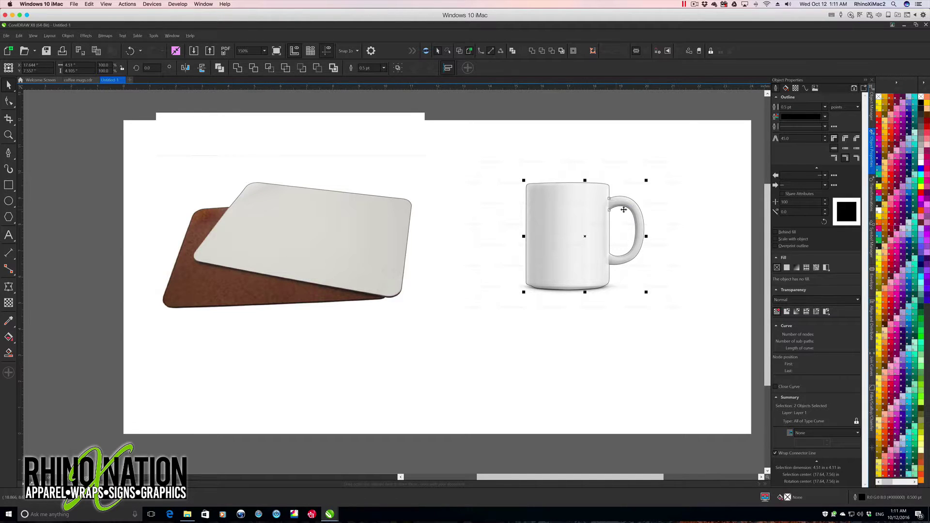
left_click(219, 68)
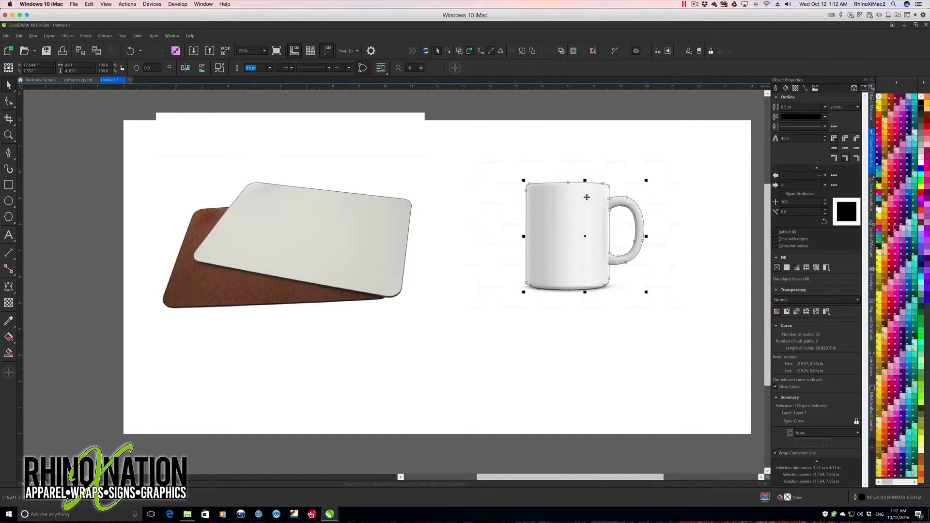
Step: Fill the combined mug shape with PANTONE Orange 021 C and remove its outline
left_click(878, 115)
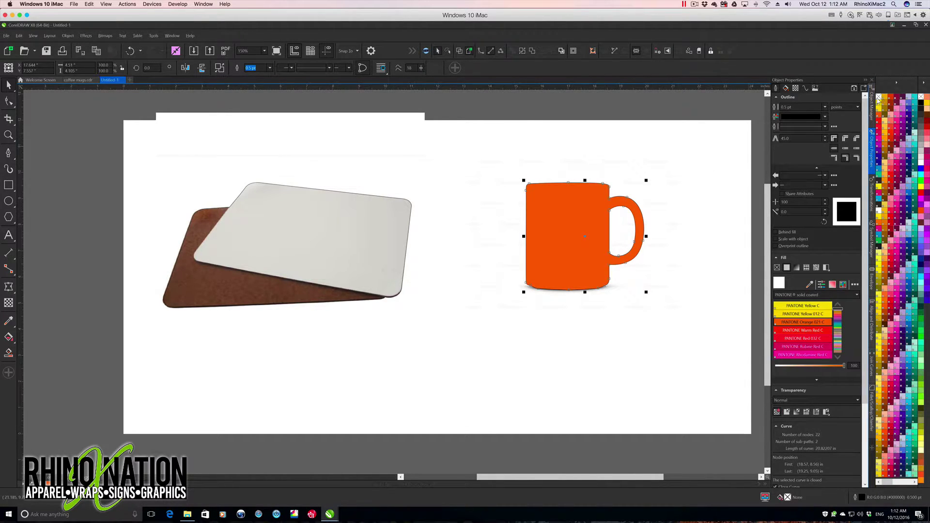
right_click(877, 97)
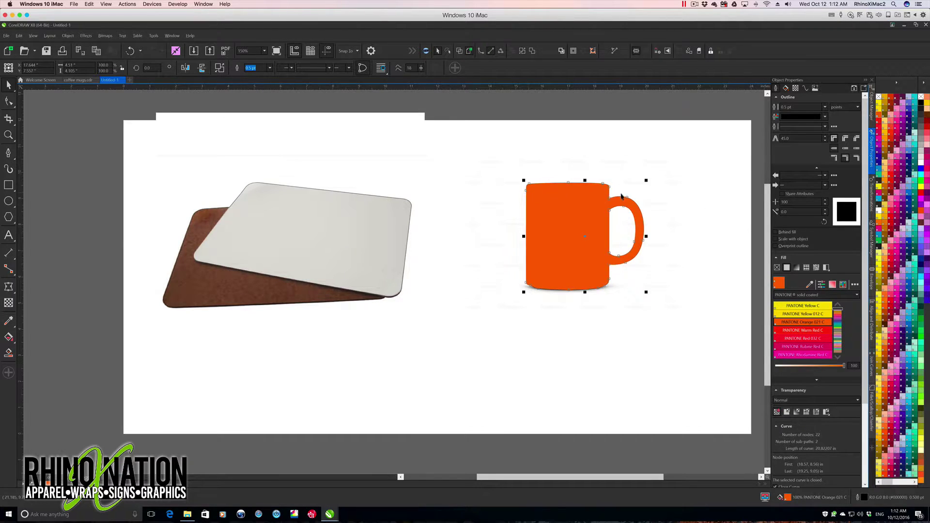
key("Escape")
Step: Fill the traced mouse pad shape with PANTONE Rhodamine Red C and remove its outline
left_click(388, 197)
left_click(387, 199)
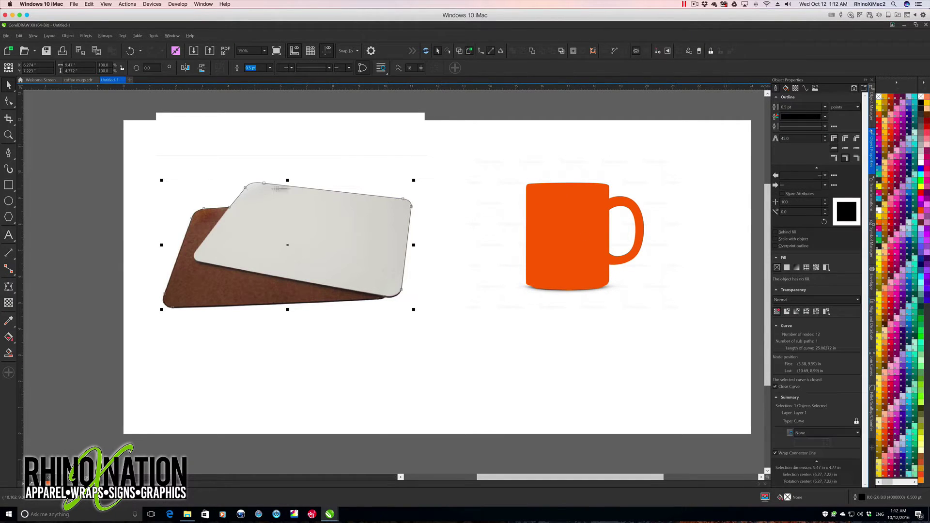
left_click(878, 110)
right_click(878, 97)
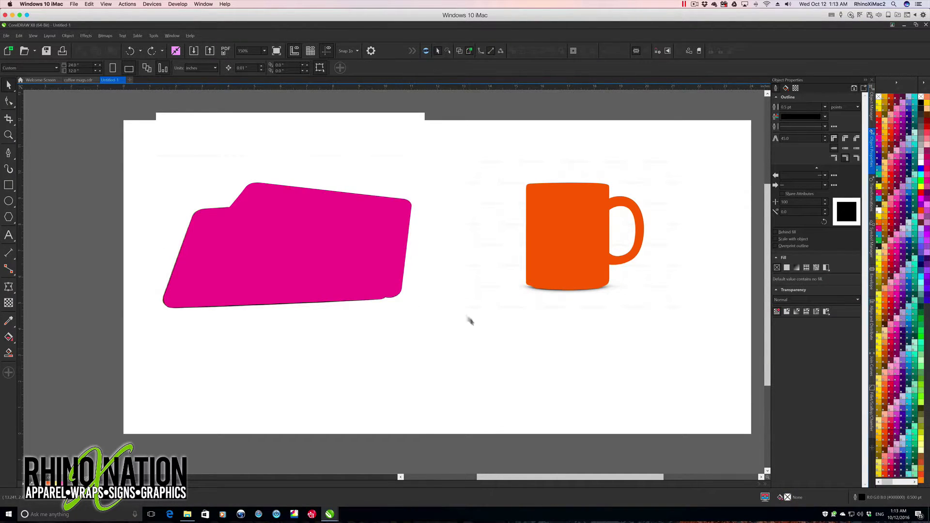
Step: Intersect the pink mouse pad shape with the mouse pad image behind it
left_click(320, 253)
left_click(321, 251)
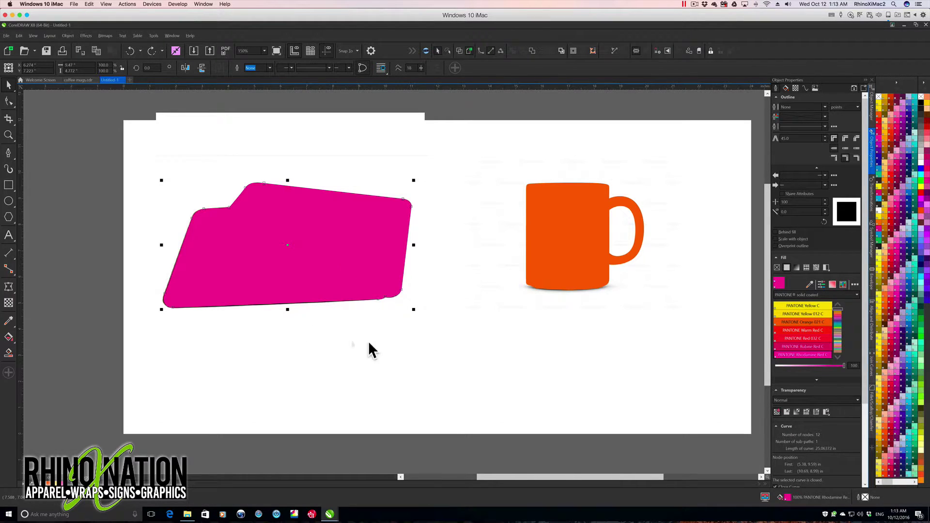
left_click(353, 340, "shift")
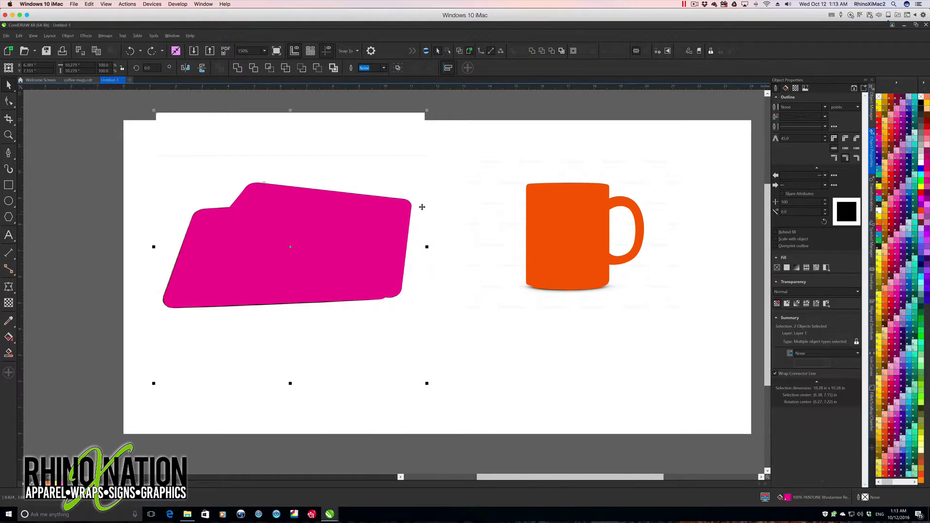
left_click(268, 69)
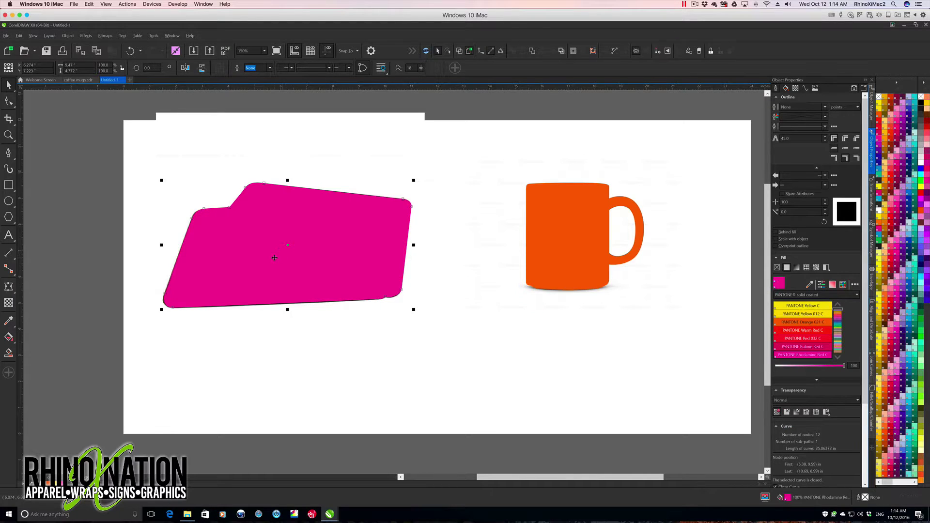
Step: Delete the pink shape and the original mouse pad image, and move the cut-out slightly up and left
key("Delete")
left_click(282, 364)
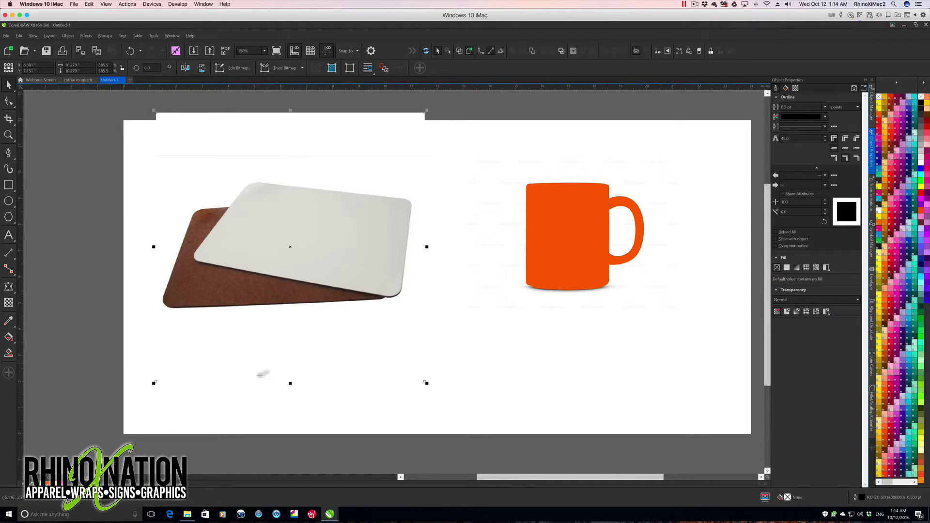
key("Delete")
left_click(272, 261)
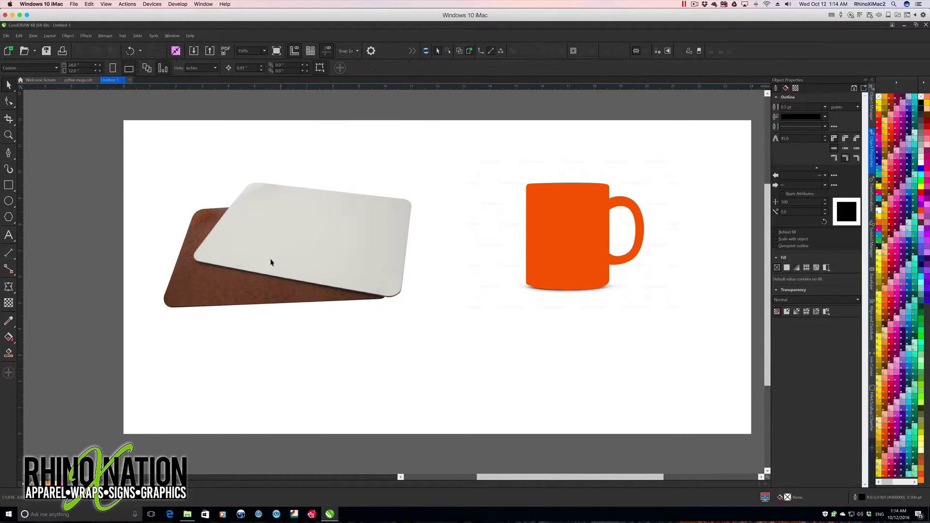
left_click_drag(492, 477, 465, 478)
left_click_drag(460, 249, 168, 234)
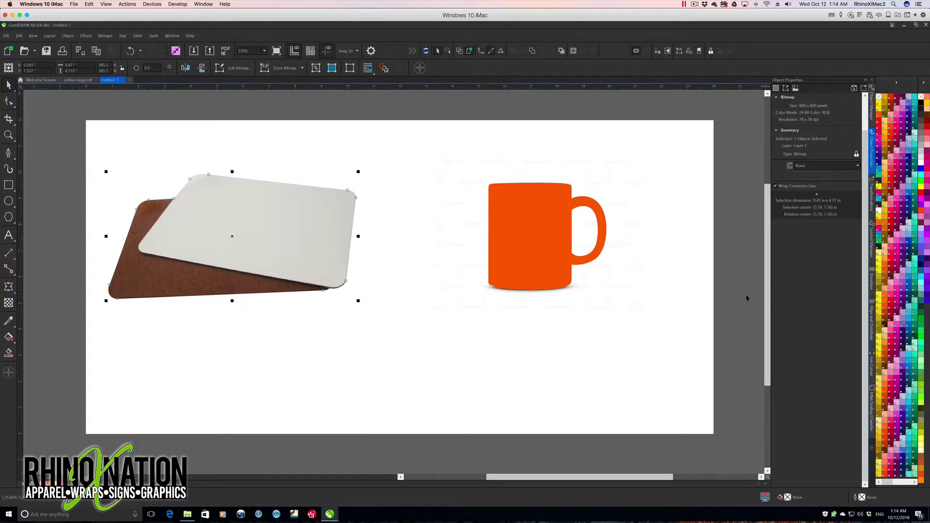
Step: Intersect the orange mug shape with the mug image behind it
key("Escape")
left_click(521, 226)
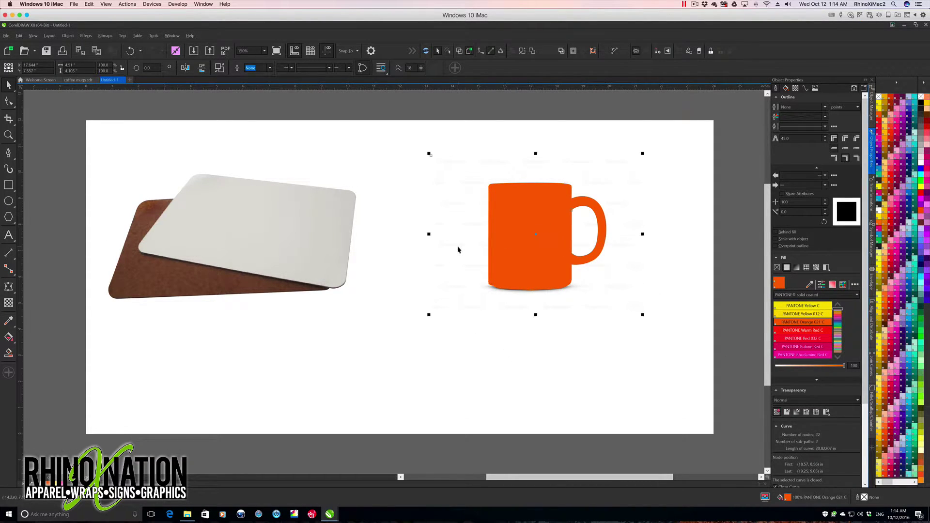
left_click(269, 71)
Step: Delete the original mug image and the orange mug shape, keeping only the cut-out mug
left_click(558, 319)
left_click(561, 313)
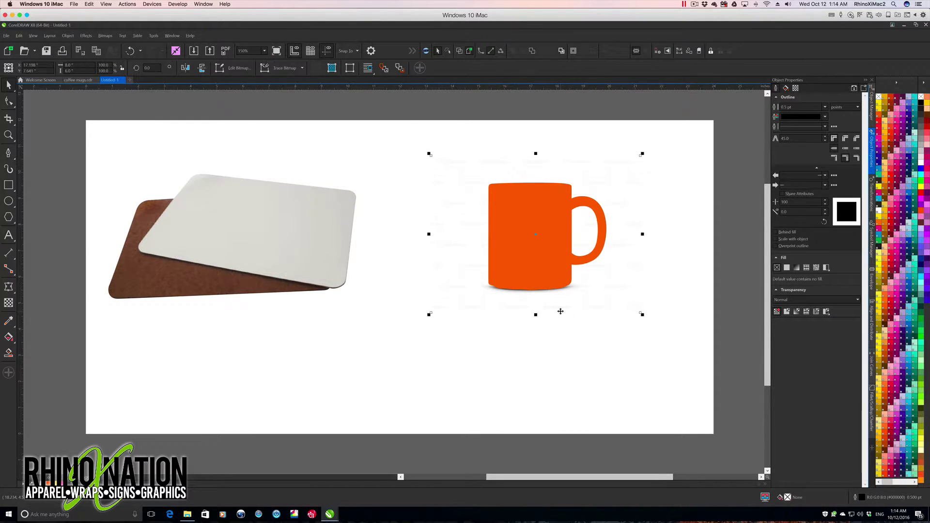
key("Delete")
left_click(548, 241)
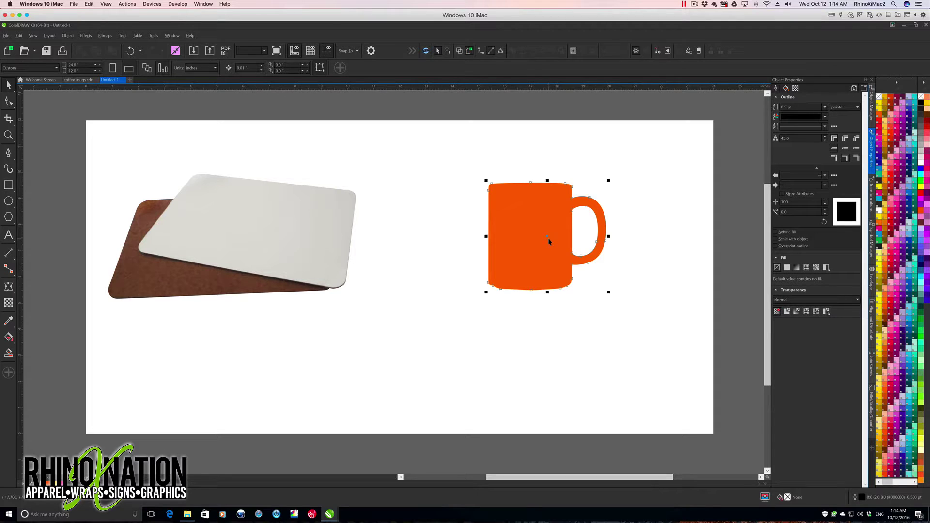
key("Delete")
Step: Reposition the cut-out mug on the page, to the right of the mouse pad and slightly closer to it
left_click_drag(547, 239, 207, 227)
left_click_drag(316, 238, 58, 219)
left_click_drag(492, 478, 463, 486)
left_click_drag(183, 233, 159, 229)
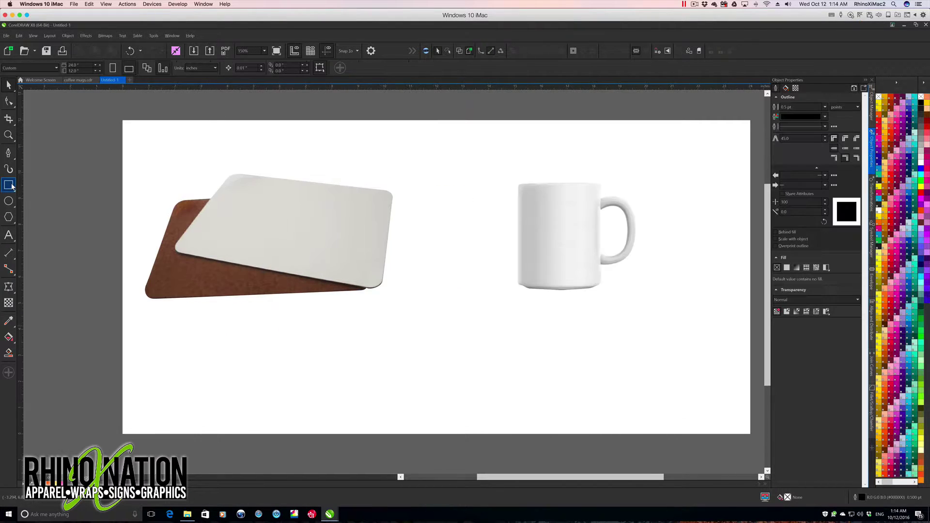
Step: Draw a rectangle about 11.8 by 8.1 inches around the mouse pad and fill it with PANTONE 138 C
left_click(9, 185)
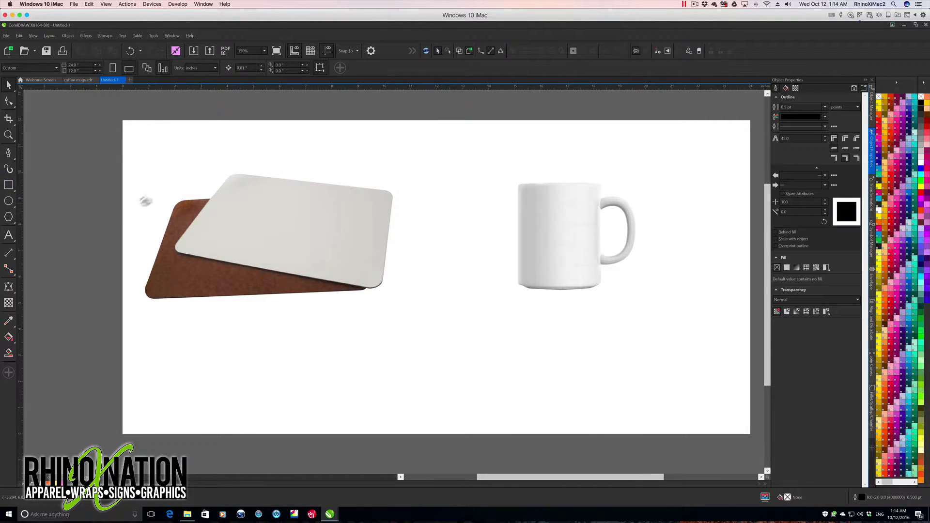
left_click_drag(129, 146, 439, 359)
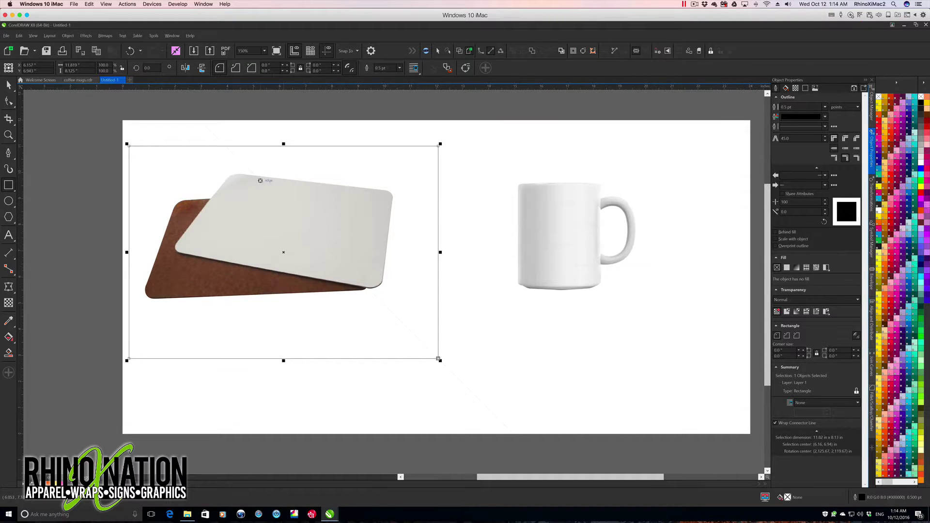
left_click(883, 147)
Step: Send the orange rectangle to the back of the page, behind the mouse pad cut-out
right_click(405, 162)
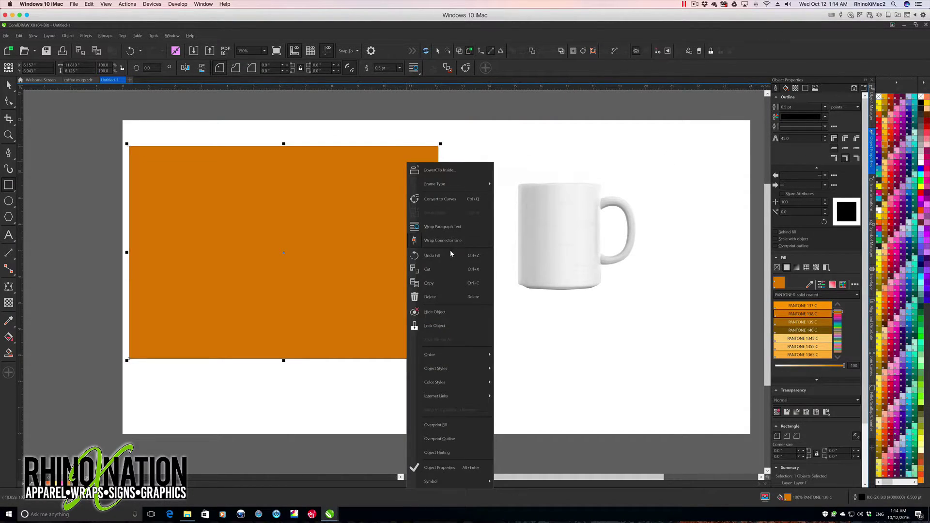
mouse_move(459, 354)
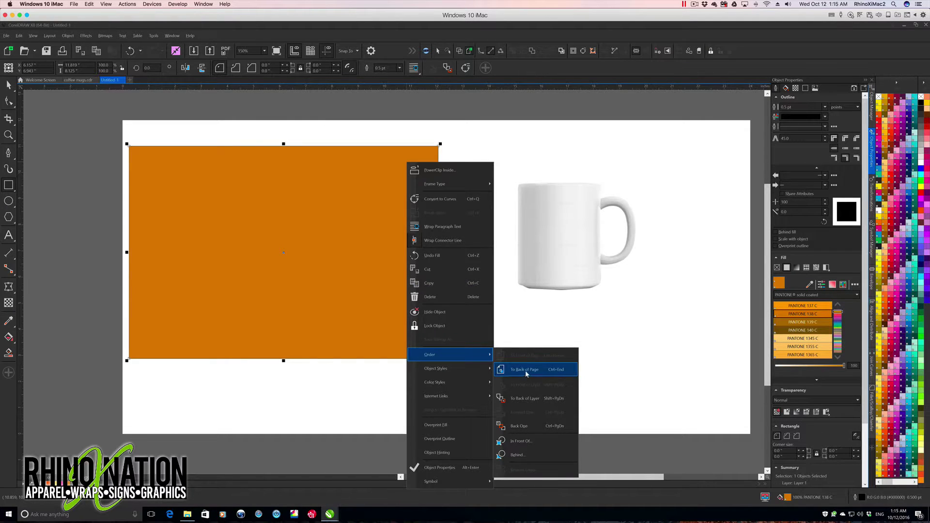
left_click(525, 372)
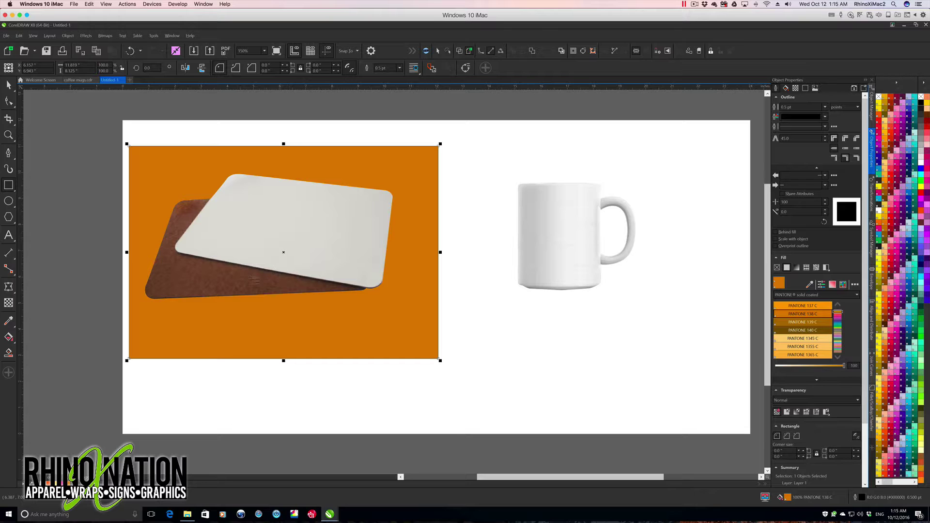
Step: Remove the orange rectangle behind the mouse pad and move the cut-out mug farther right on the page
left_click(9, 85)
left_click_drag(409, 174, 633, 182)
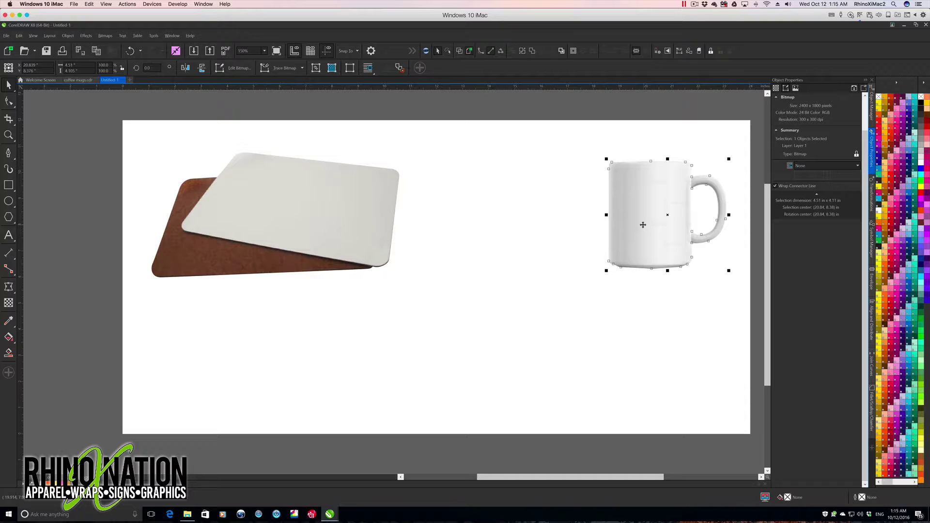
Step: Place a horizontally mirrored copy of the mug to the left of the original, with the two handles facing outward
left_click_drag(650, 221, 559, 219)
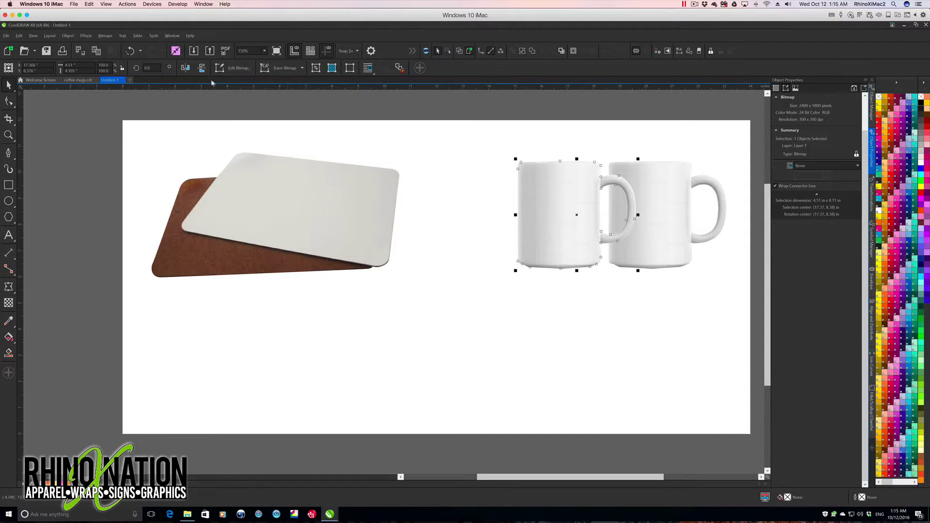
left_click(186, 68)
left_click_drag(604, 205, 583, 206)
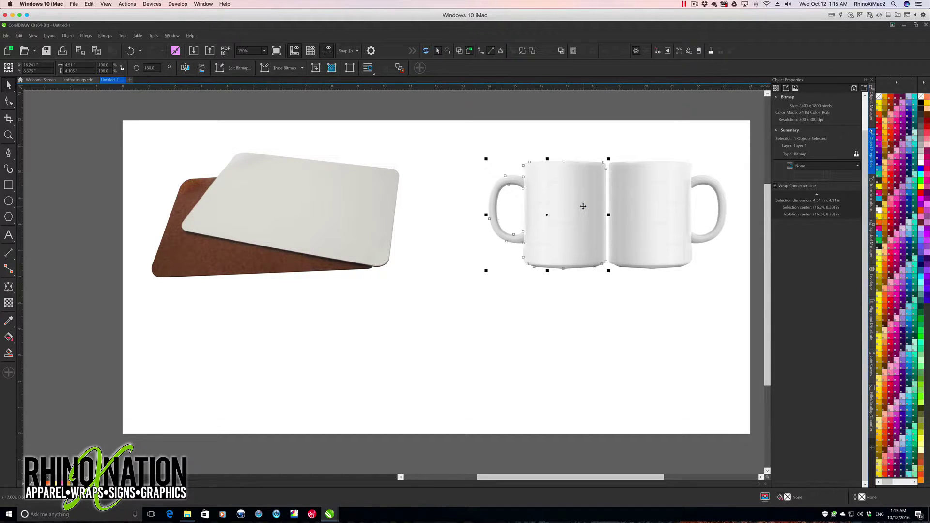
left_click(652, 115)
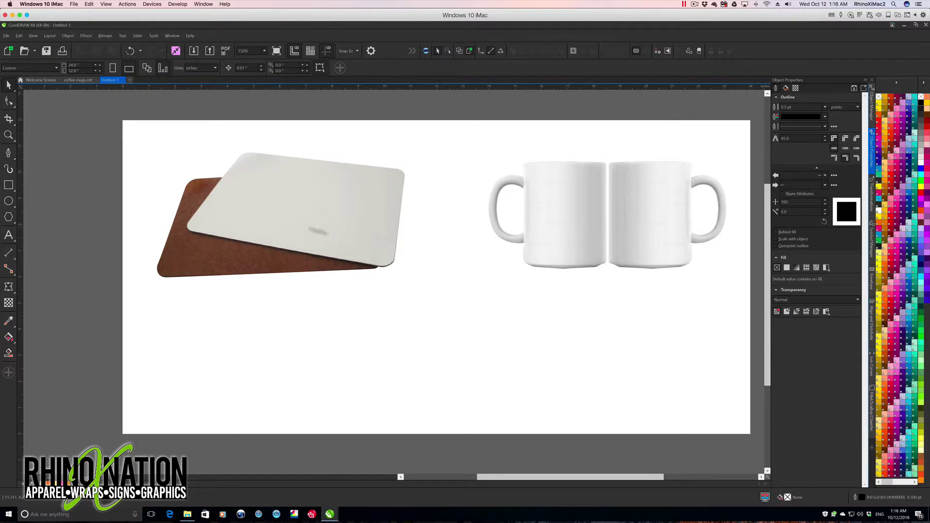
Step: Trace the white upper mouse pad with the Pen tool as a closed outline about 8.3 inches wide, following its rounded corners
left_click(8, 135)
left_click_drag(124, 121, 417, 342)
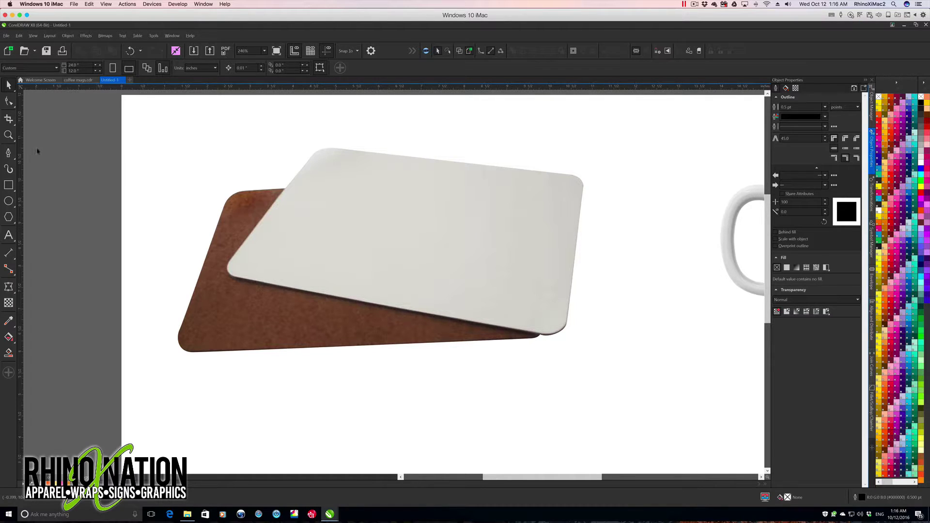
left_click(9, 153)
left_click(342, 150)
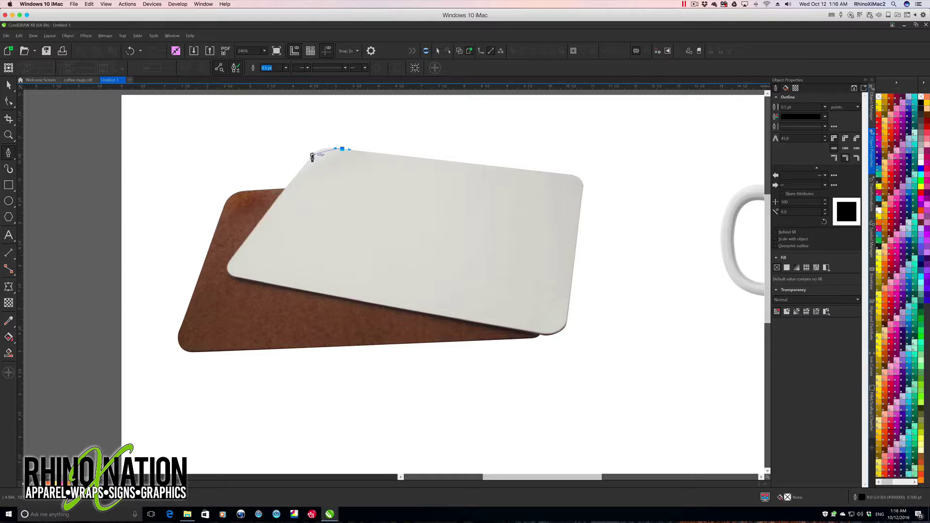
left_click_drag(311, 156, 304, 168)
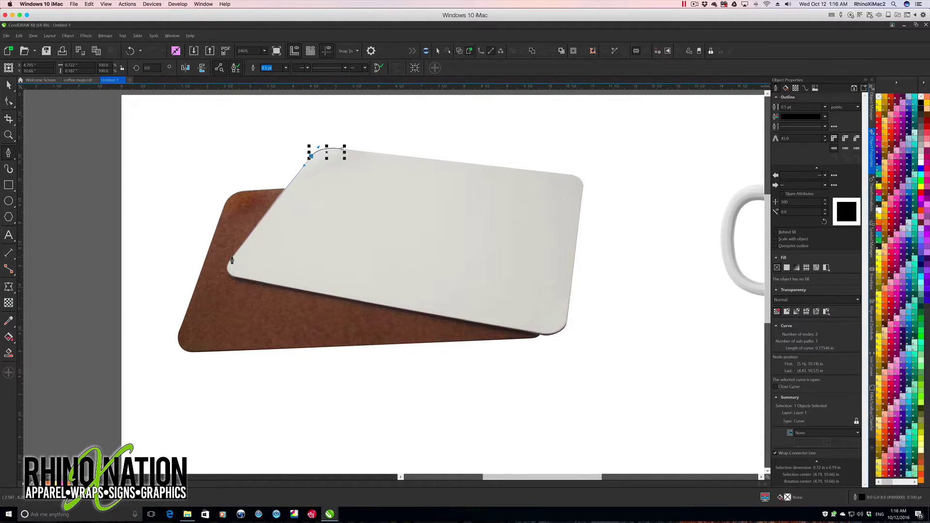
left_click_drag(232, 260, 249, 284)
left_click(538, 335)
left_click_drag(539, 334, 569, 304)
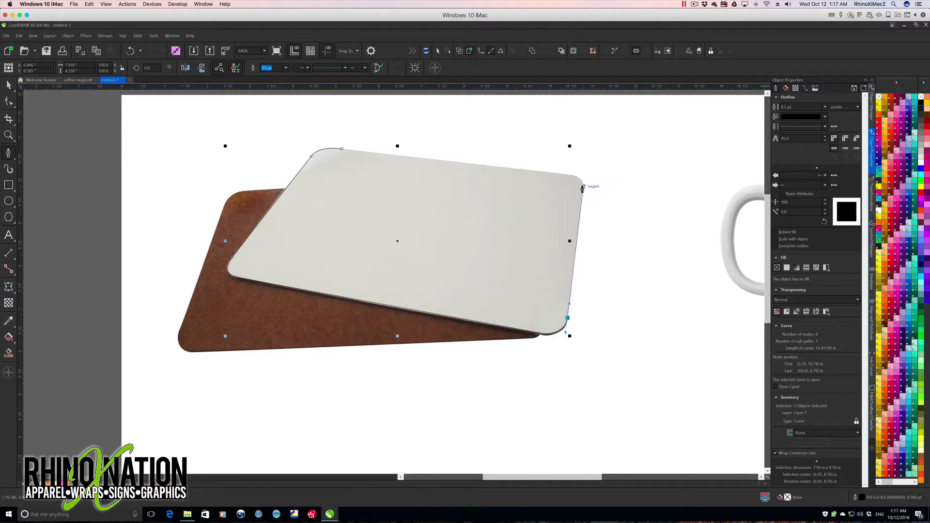
left_click_drag(583, 190, 557, 175)
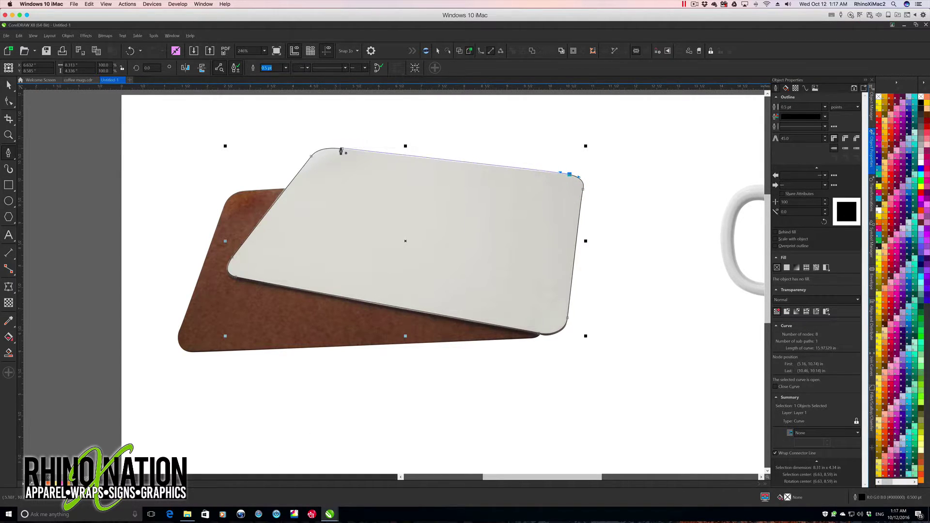
left_click(342, 148)
Step: Refine the nodes and curve handles at the mouse pad outline's upper-right corner so the outline follows the rounded edge
key("F10")
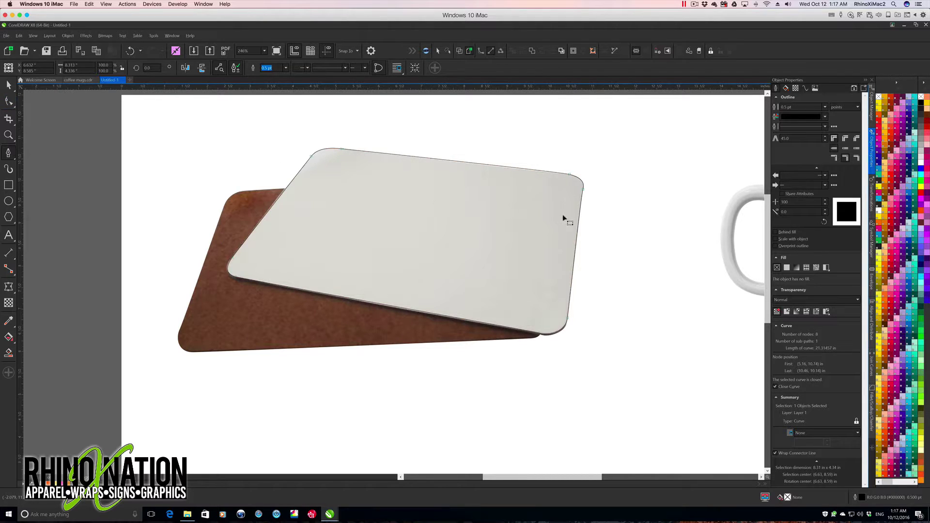
left_click(569, 174)
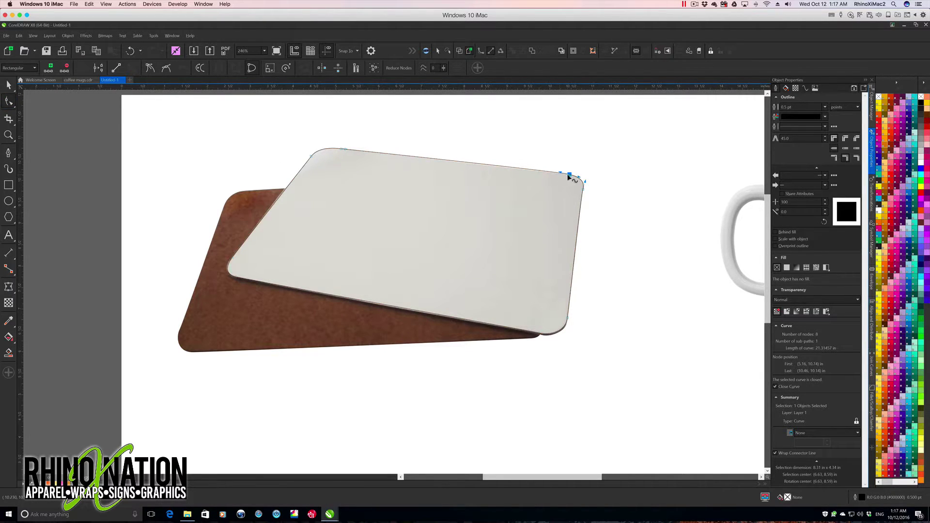
mouse_move(561, 185)
left_mouse_down()
mouse_move(567, 176)
mouse_move(557, 173)
left_mouse_up()
left_click_drag(576, 176, 583, 192)
left_click(577, 178)
left_click_drag(579, 176, 578, 176)
key("space")
key("Escape")
Step: Draw two 3-point curves about 3.3 inches wide across the left mug, one below the rim and one above the base
left_click_drag(585, 476, 656, 475)
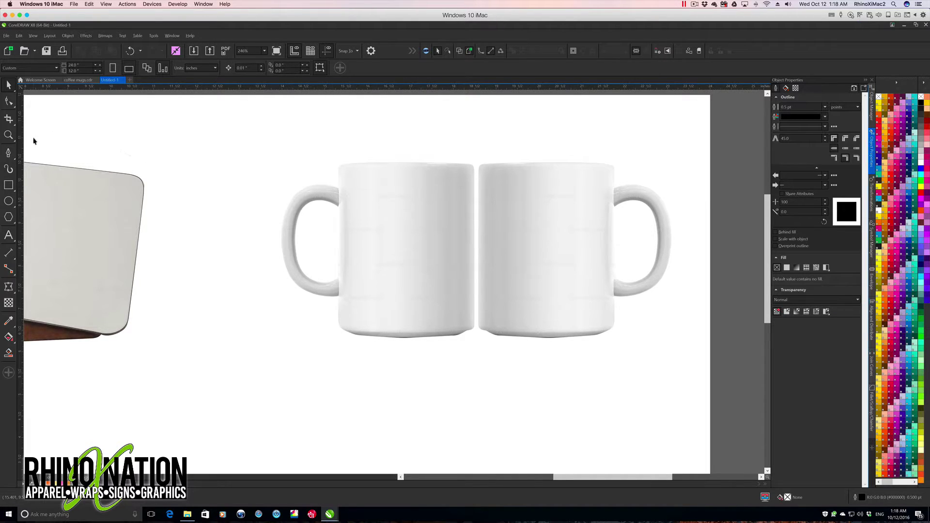
left_click(12, 156)
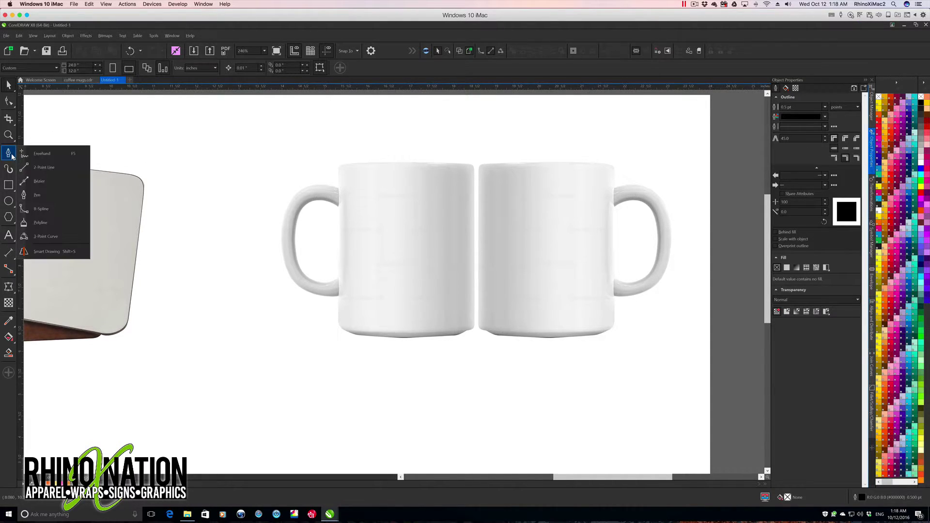
left_click(50, 237)
left_click(336, 173)
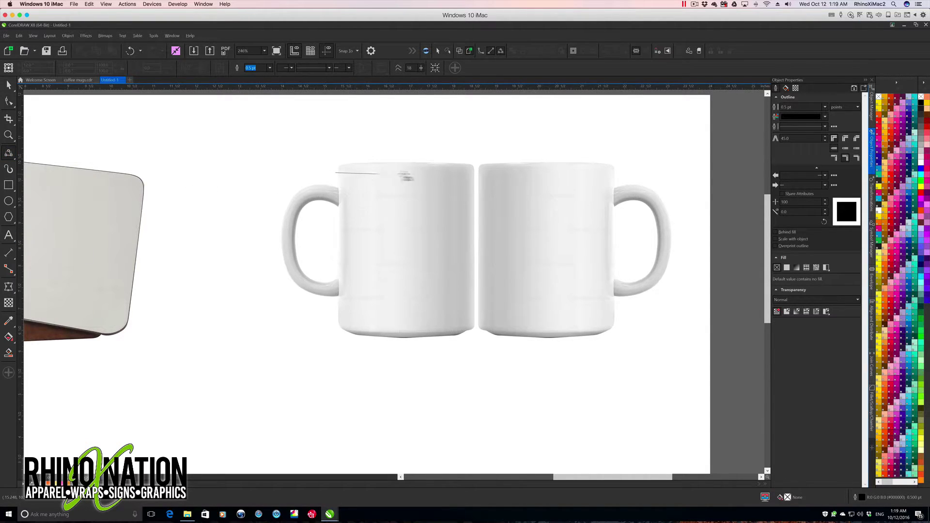
left_click(476, 173)
left_click(404, 170)
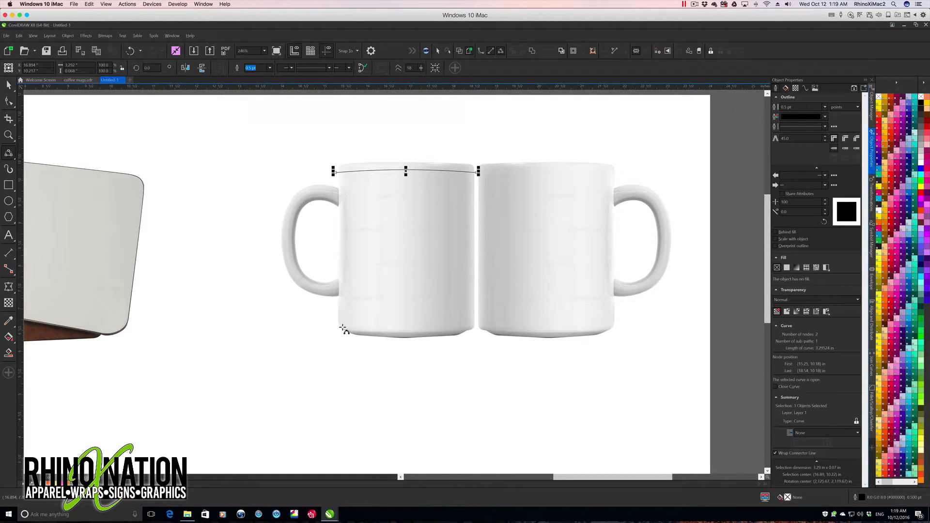
left_click_drag(335, 324, 476, 323)
left_click(407, 325)
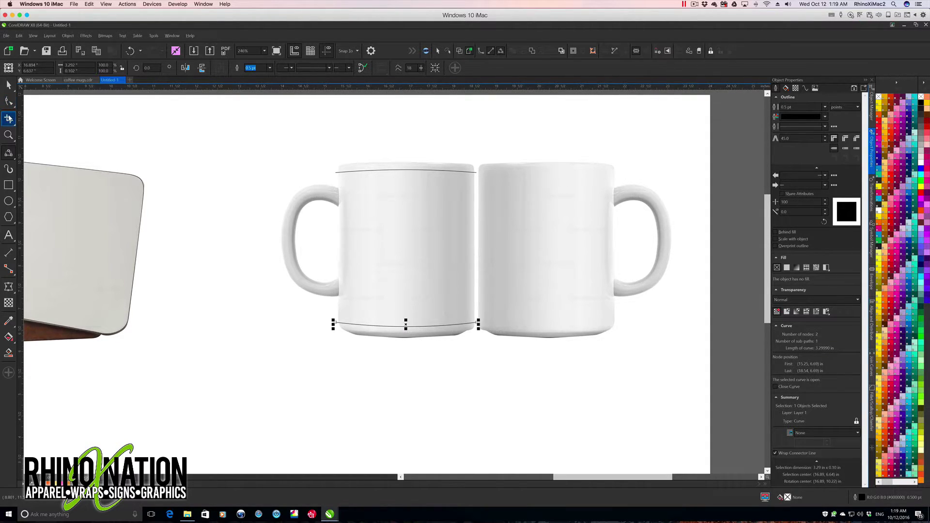
Step: Draw vertical 2-point lines about 3.6 inches long along both sides of the left mug's body, crossing the two curves
left_click(10, 154)
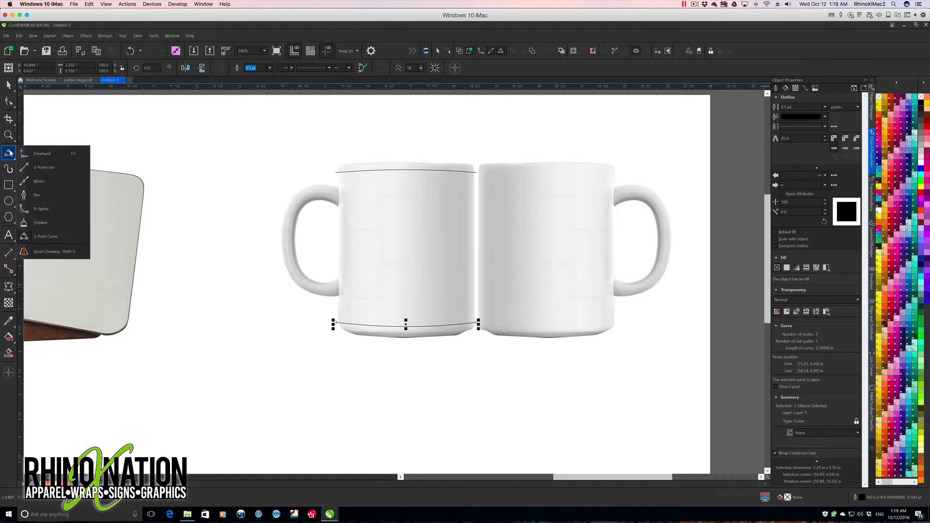
left_click(54, 167)
left_click_drag(342, 170, 343, 326)
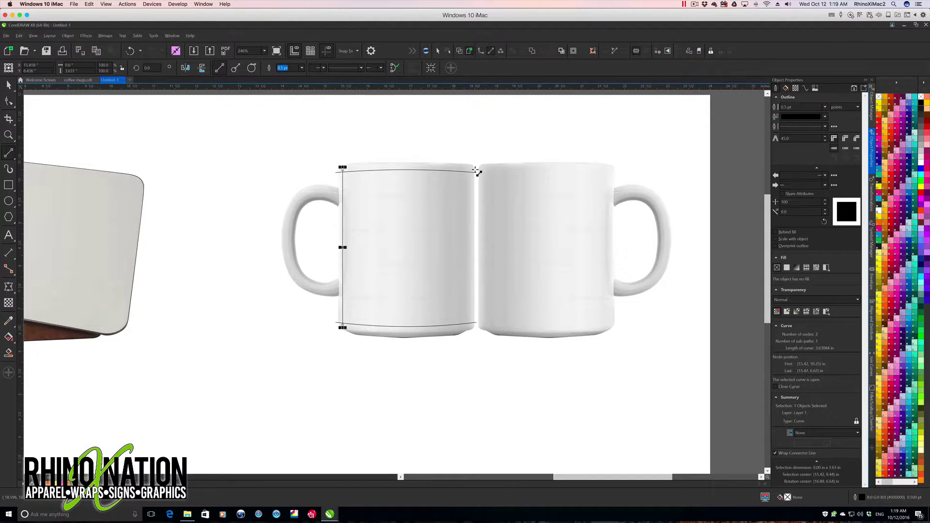
mouse_move(473, 170)
left_mouse_down()
mouse_move(485, 339)
mouse_move(474, 326)
left_mouse_up()
key("space")
key("Escape")
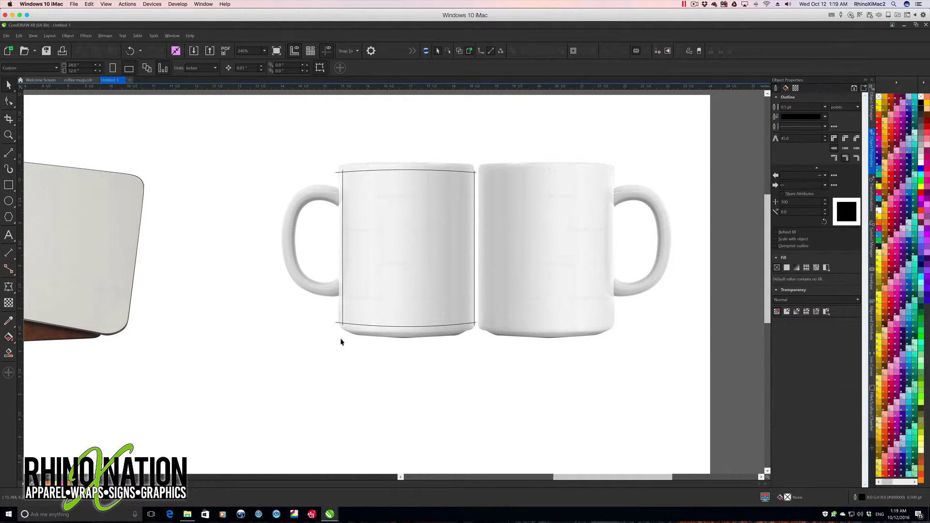
Step: Smart Fill the area enclosed by the four lines on the left mug with green, and delete those construction lines
left_click(8, 352)
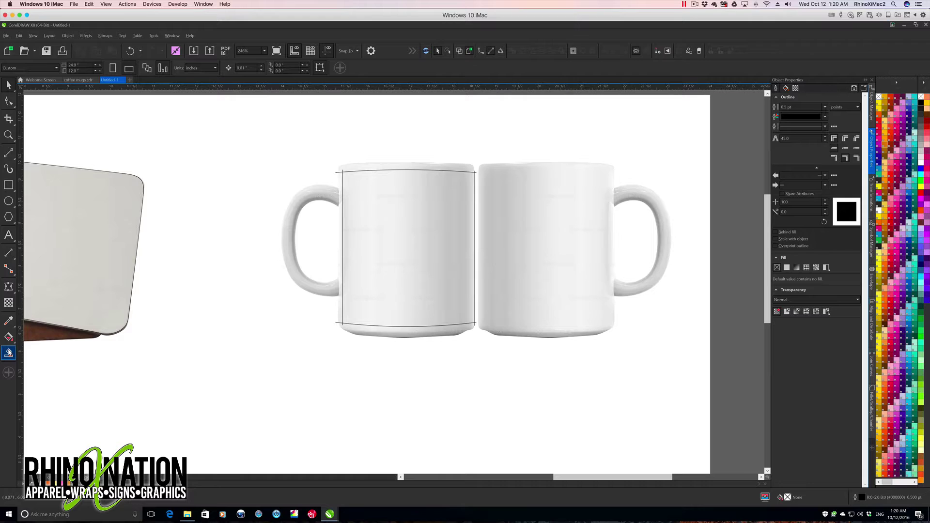
left_click(405, 237)
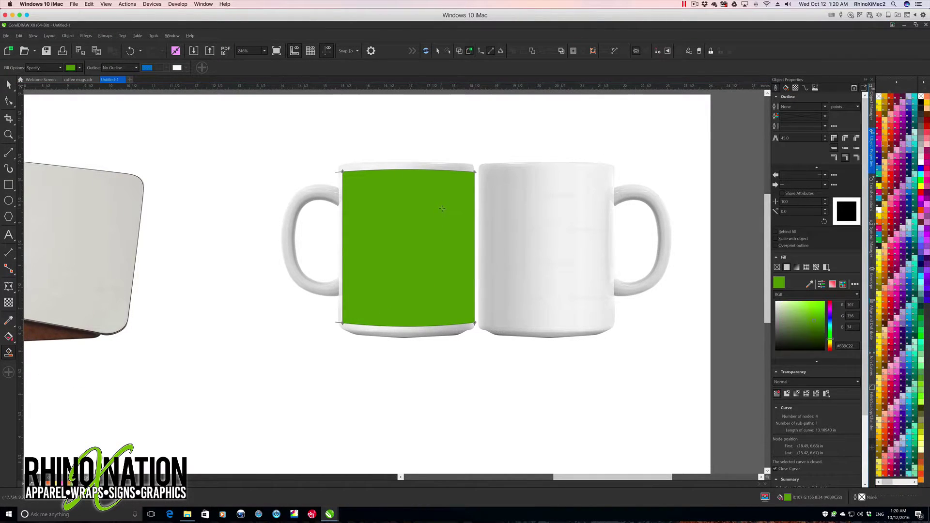
key("space")
key("ctrl+a")
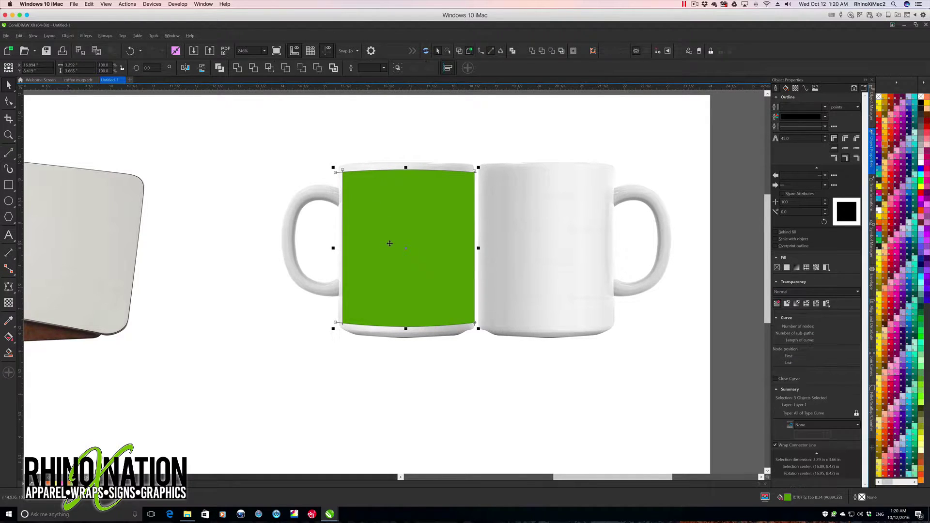
left_click(393, 241, "shift")
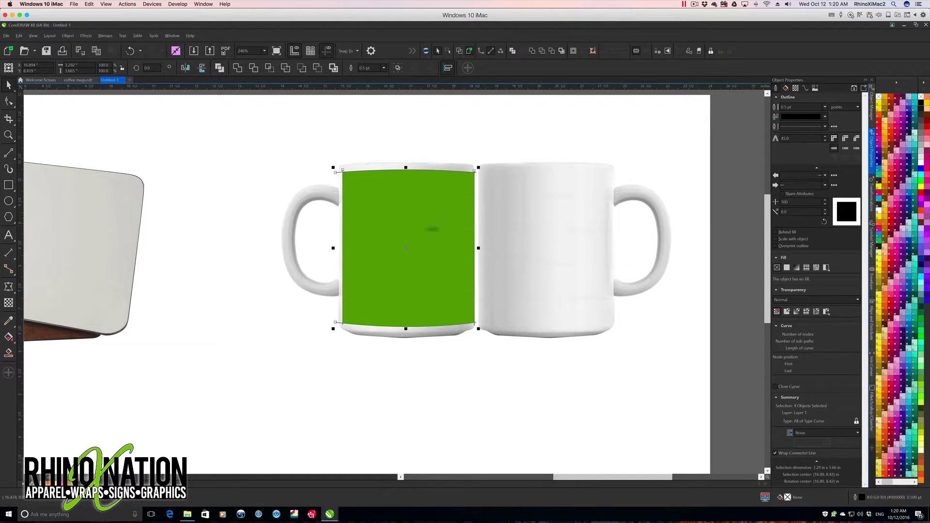
left_click(424, 287)
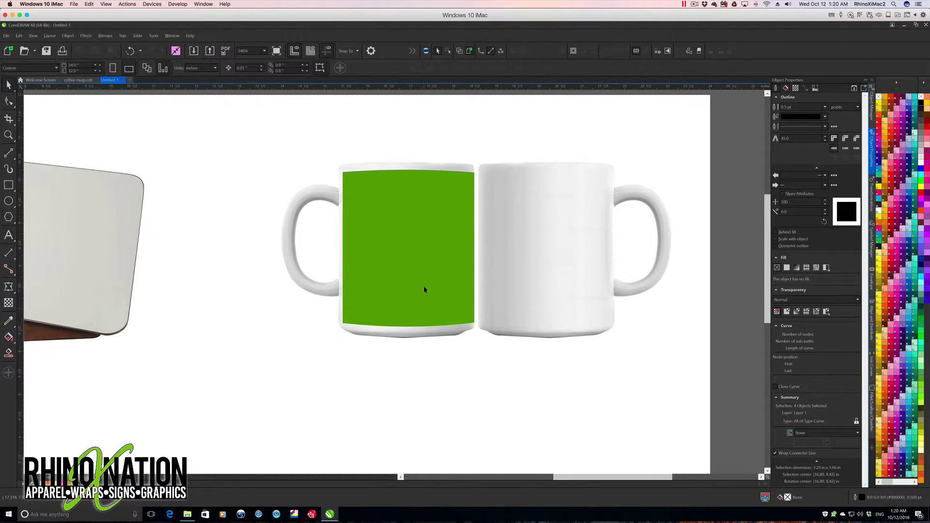
Step: Copy the green panel onto the right mug, mirror it horizontally and align it with the mug's body
left_click_drag(410, 249, 545, 249)
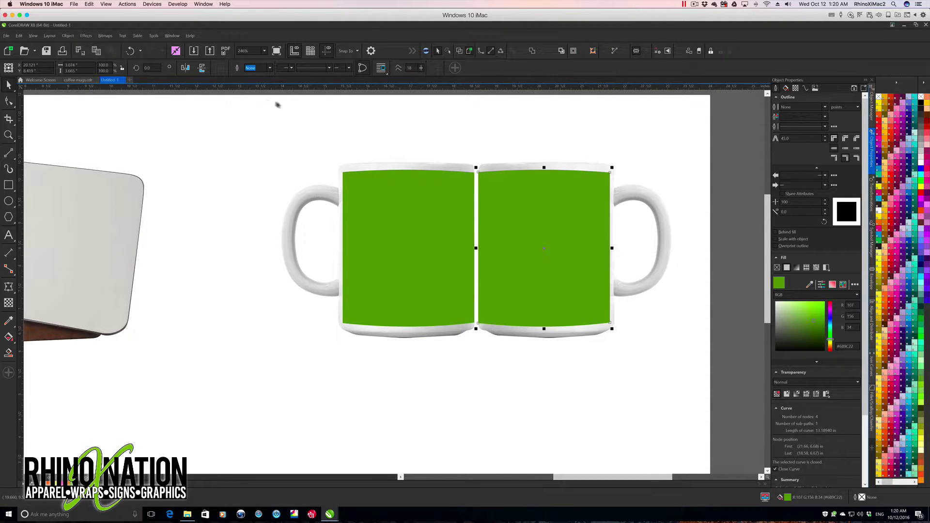
left_click(190, 71)
left_click_drag(528, 240, 533, 244)
left_click(625, 383)
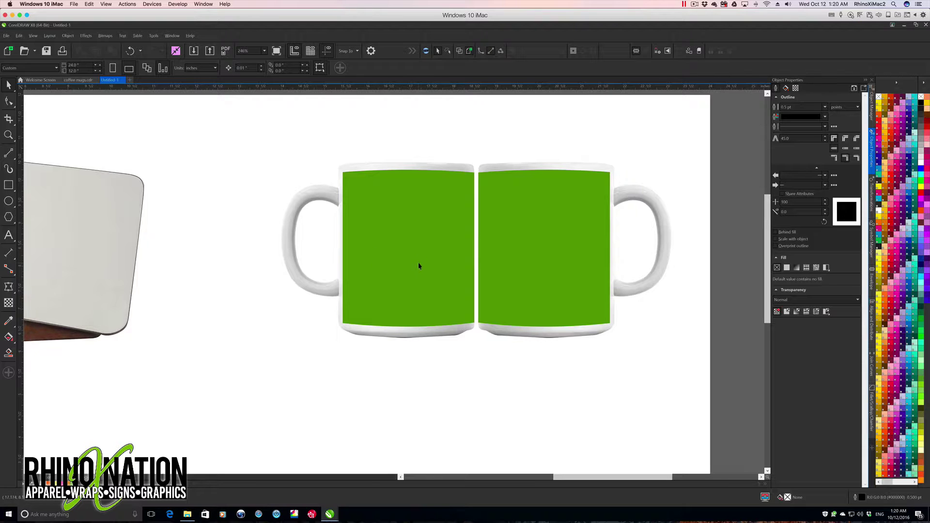
Step: Import the Mat Artwork image from the MockUp CD folder and position it over the white mouse pad
left_click(535, 477)
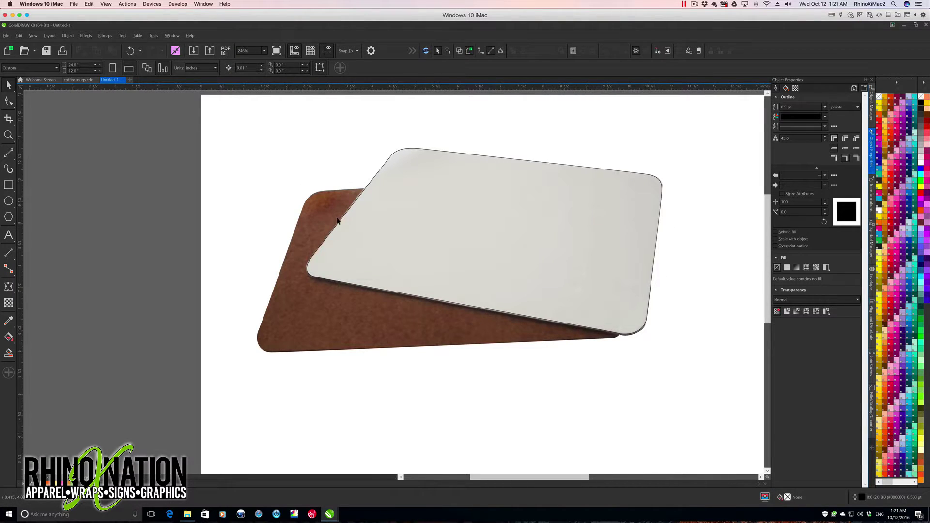
left_click(392, 165)
left_click(626, 399)
left_click(7, 35)
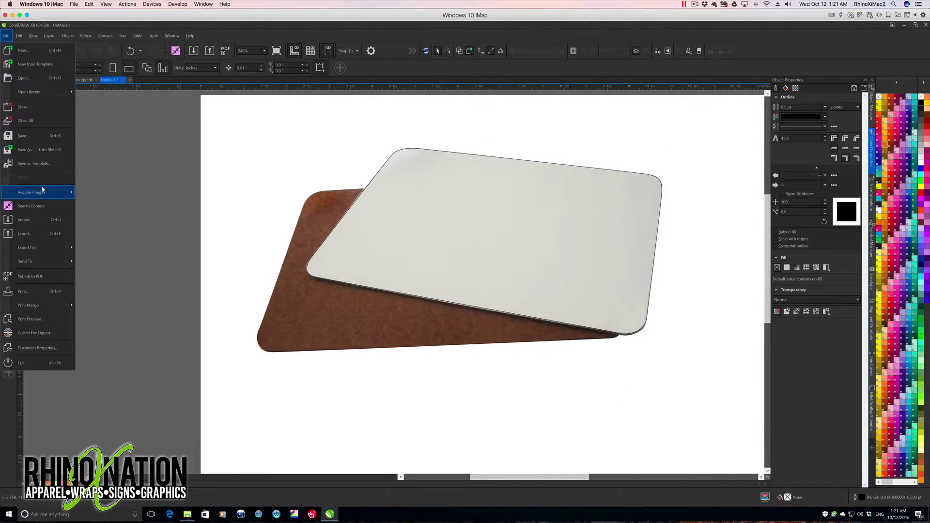
left_click(39, 219)
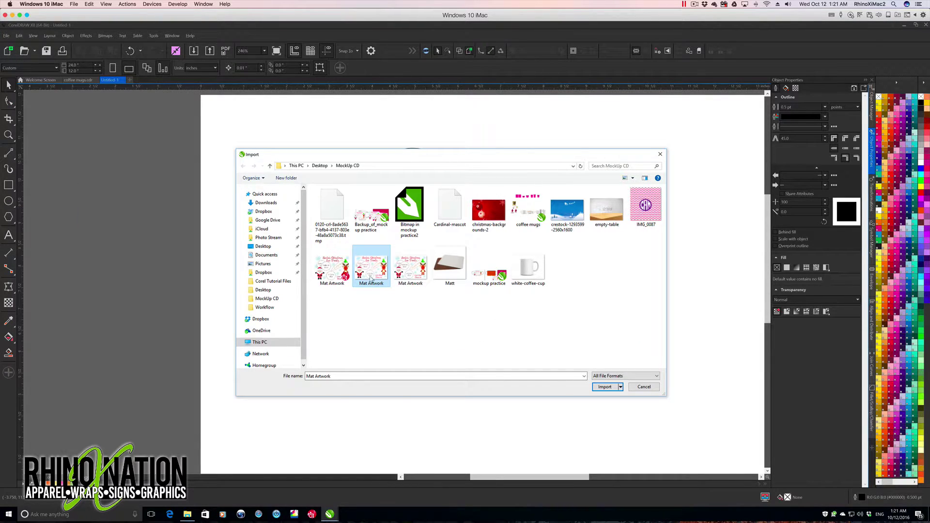
left_click(605, 387)
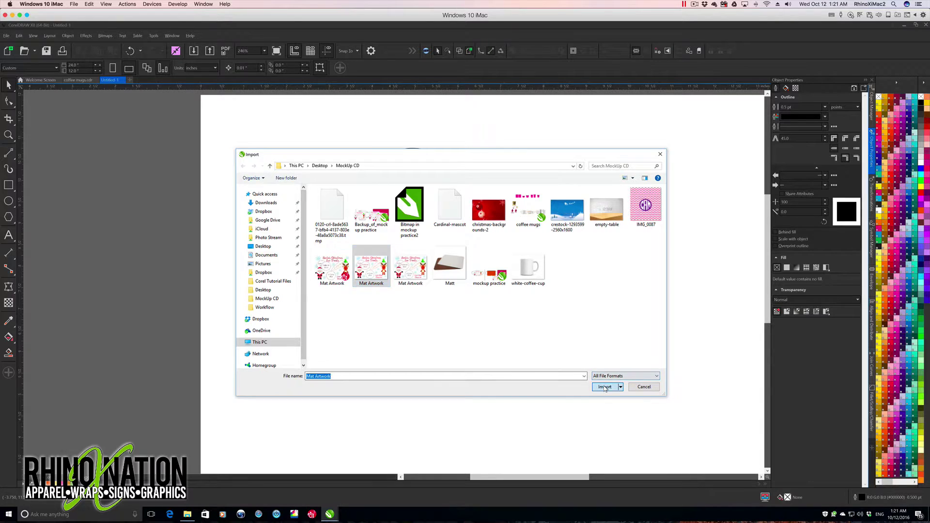
left_click(235, 124)
left_click_drag(323, 236, 447, 249)
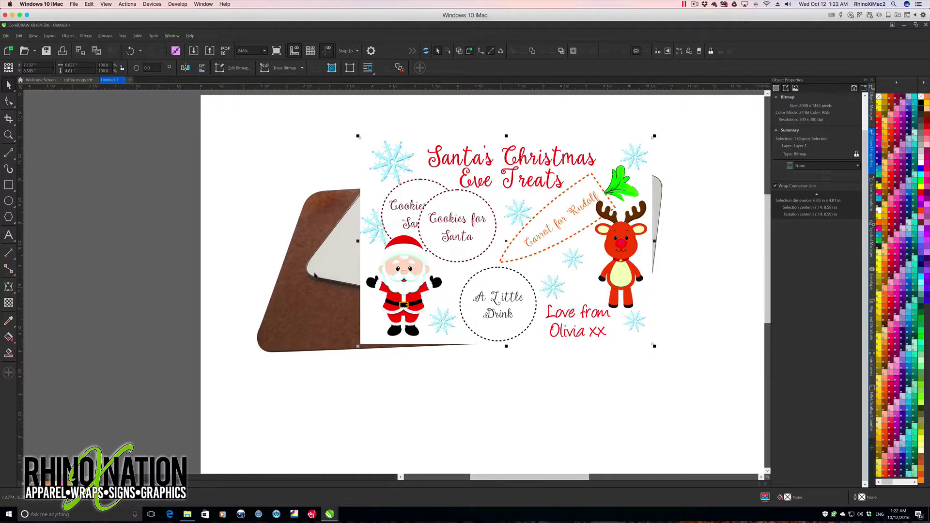
Step: PowerClip the Christmas artwork inside the traced mouse pad outline
right_click(393, 232)
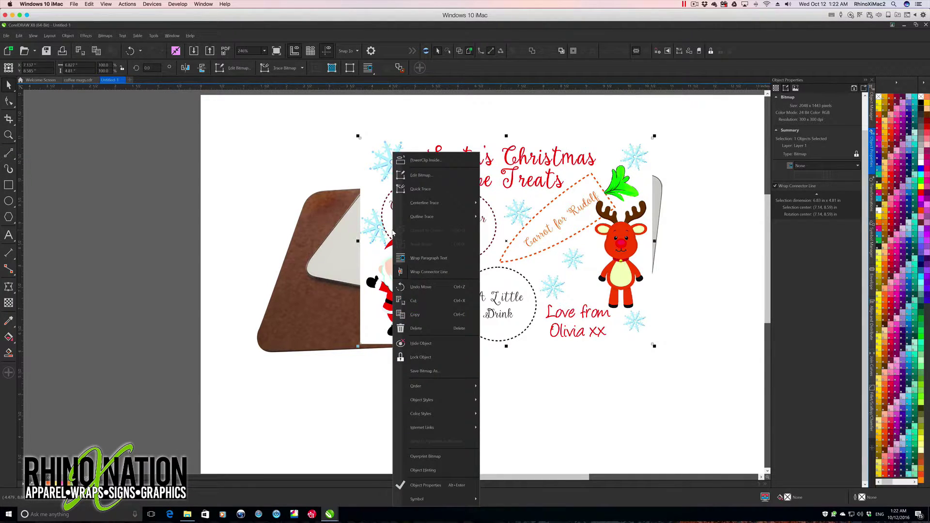
left_click(435, 162)
left_click(308, 275)
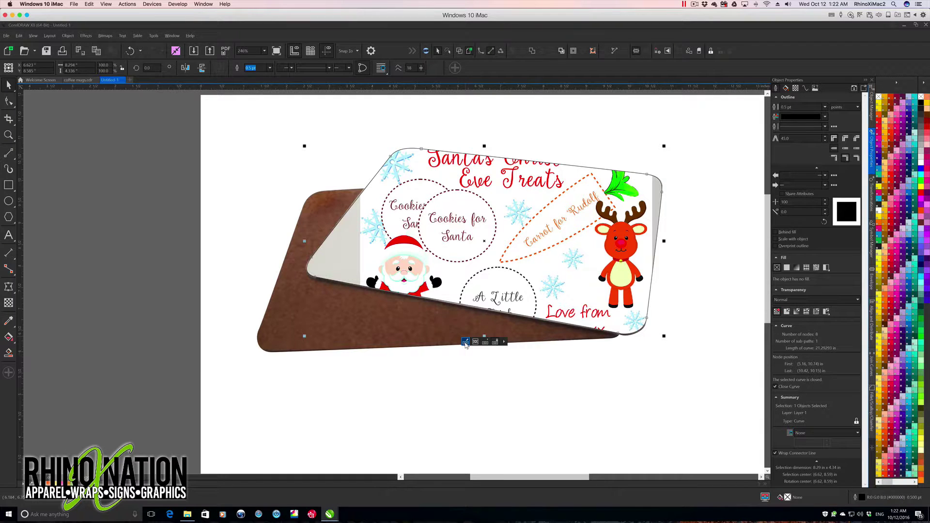
Step: Open the mouse pad's PowerClip contents for editing and select the Christmas artwork bitmap
left_click(465, 343)
left_click(401, 238)
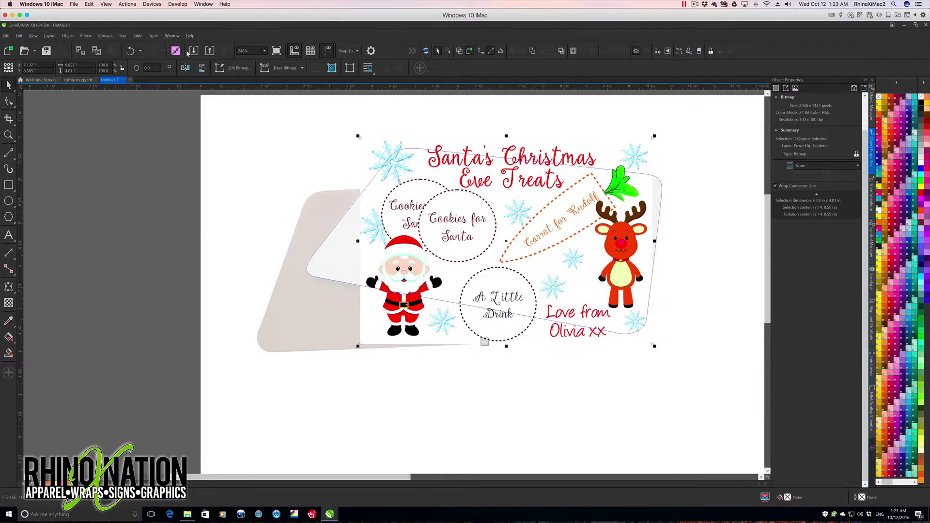
Step: Review the file extensions associated with CorelDRAW in the global filter options, particularly CDR
left_click(154, 36)
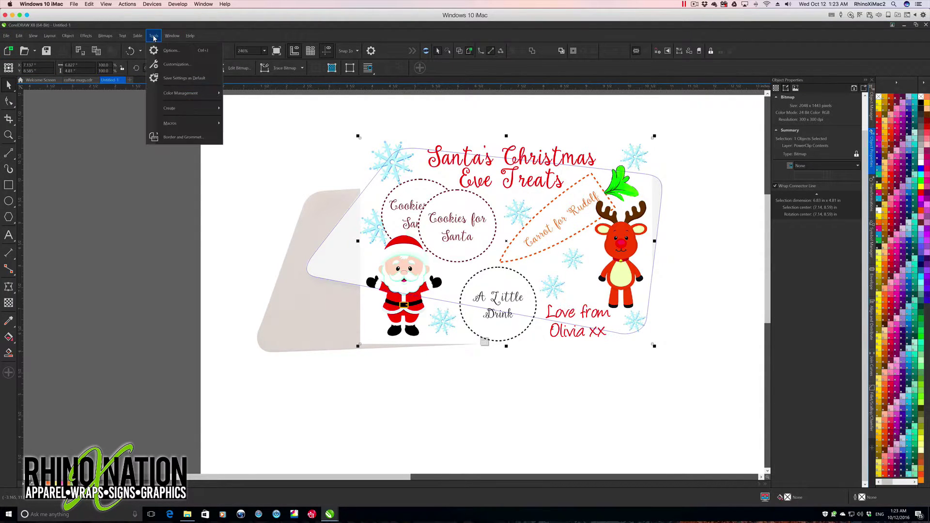
left_click(171, 65)
left_click(342, 294)
left_click(348, 317)
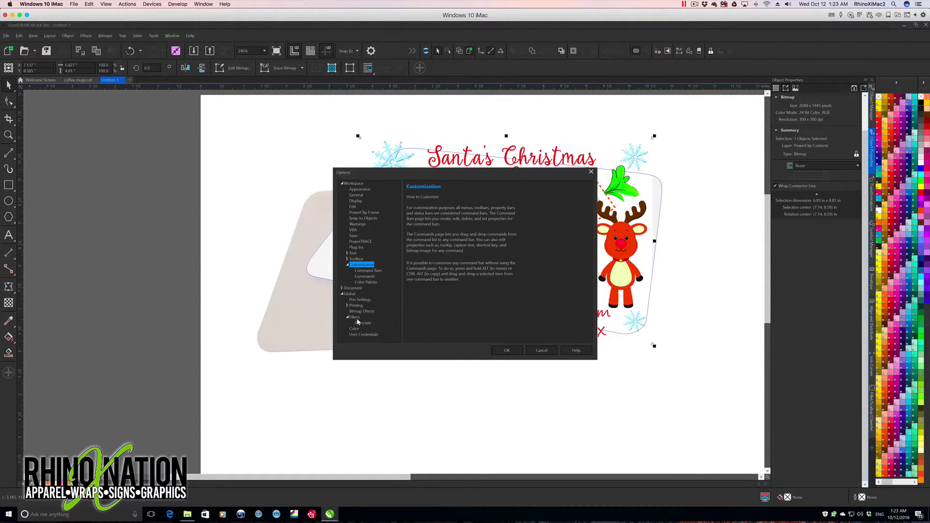
left_click(363, 323)
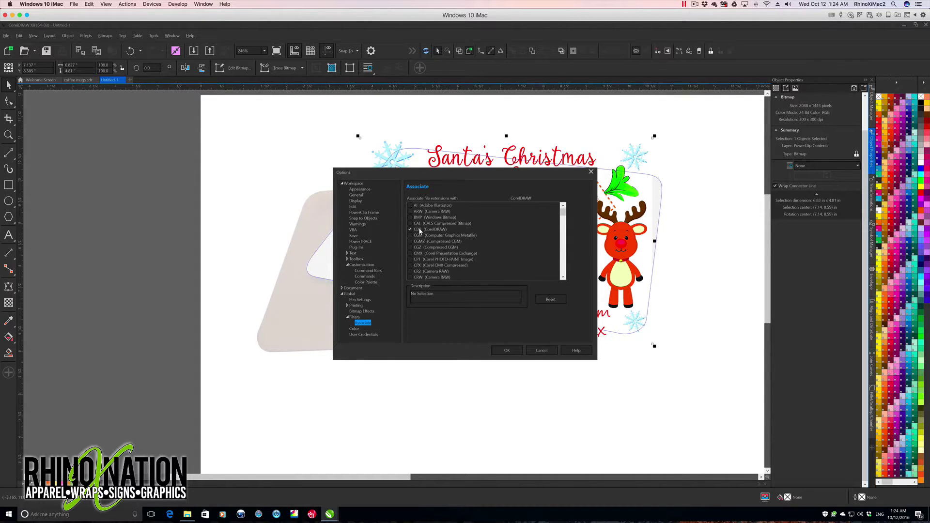
left_click(502, 350)
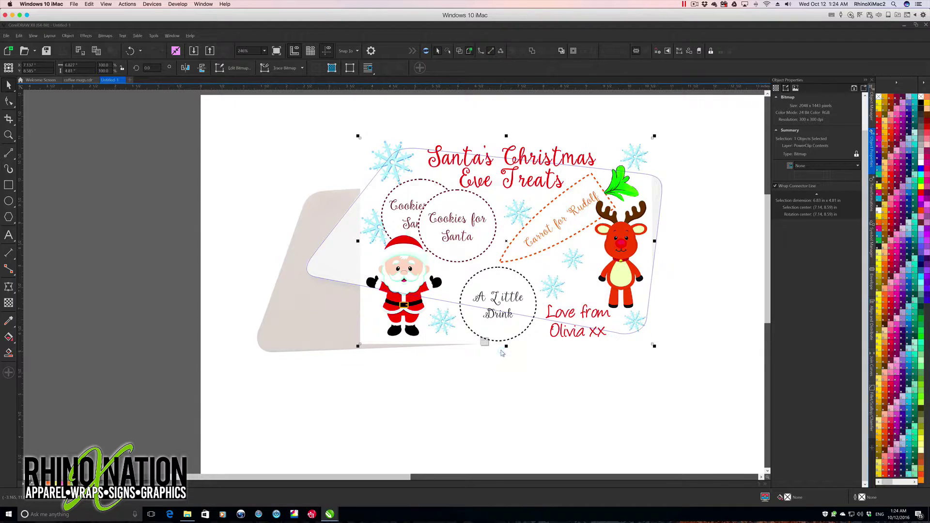
Step: Switch to Corel PHOTO-PAINT and review its associated file extensions in the global filter options, particularly CPT
left_click(311, 514)
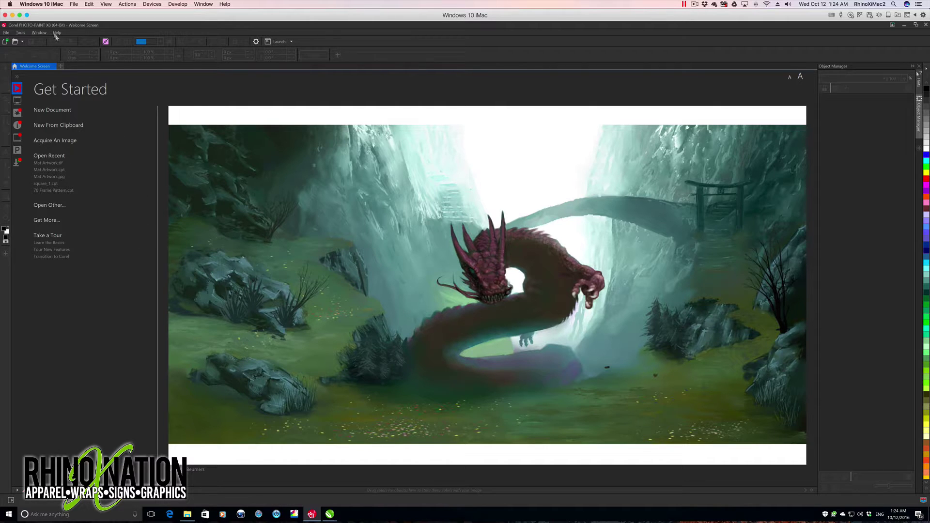
left_click(20, 33)
left_click(34, 46)
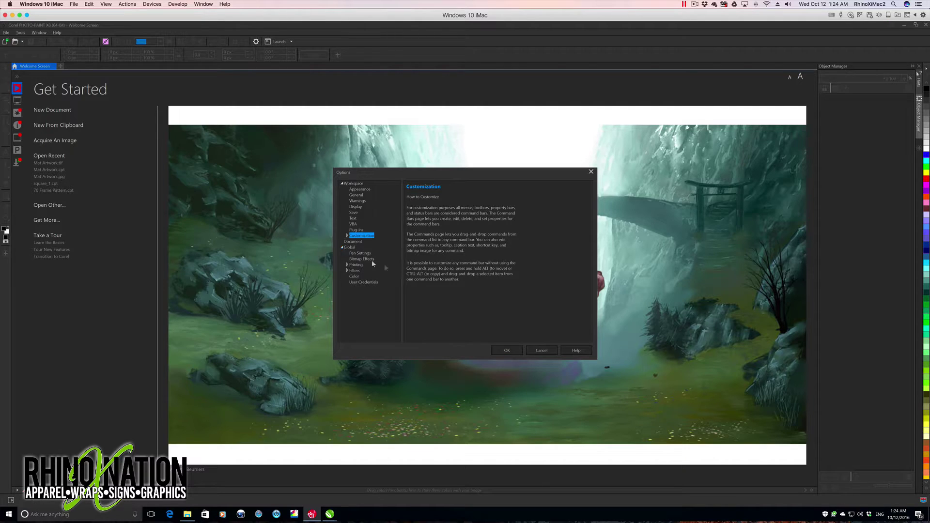
left_click(364, 277)
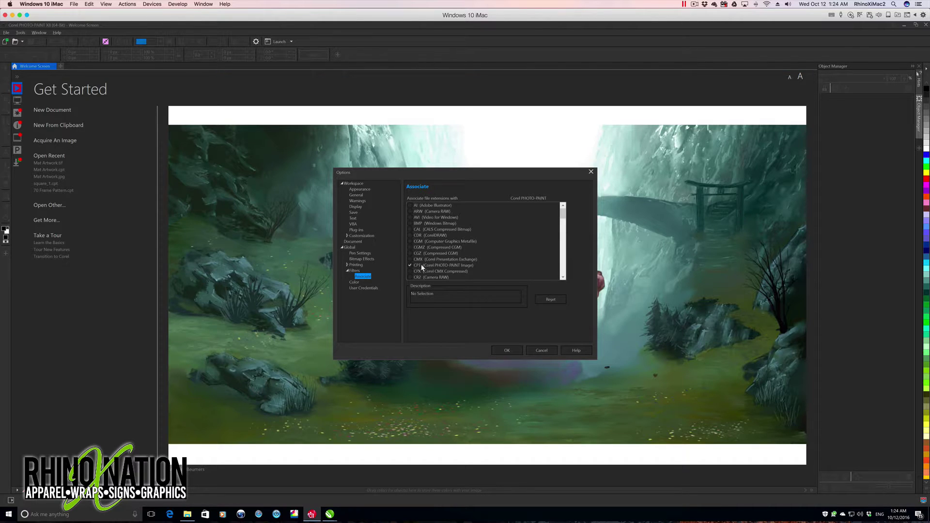
left_click(506, 350)
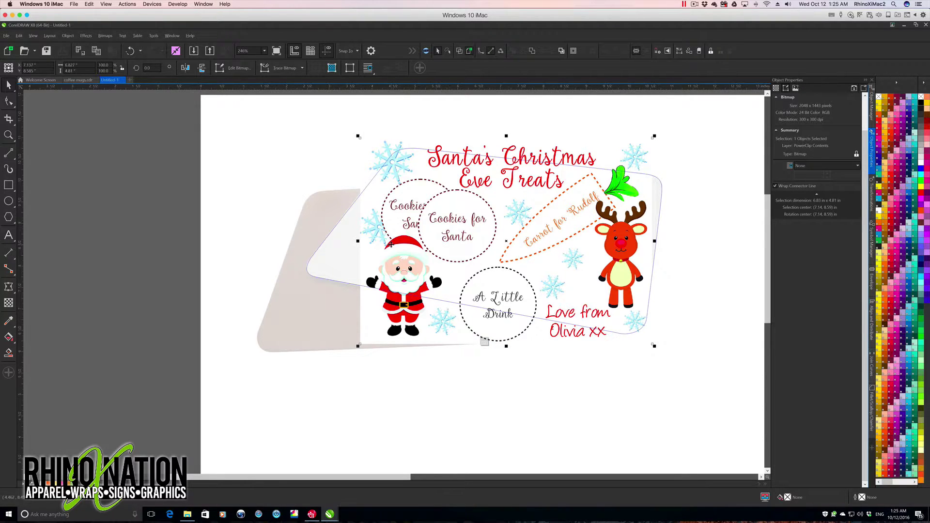
Step: Open the selected artwork bitmap from CorelDRAW in Corel PHOTO-PAINT, convert its background to an object and delete the duplicate object
left_click(234, 68)
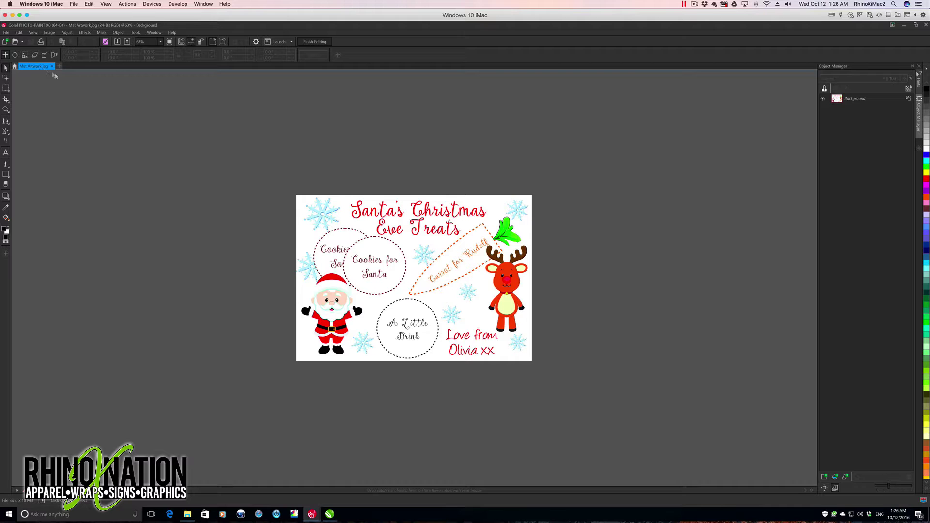
scroll(445, 275, "up", 1)
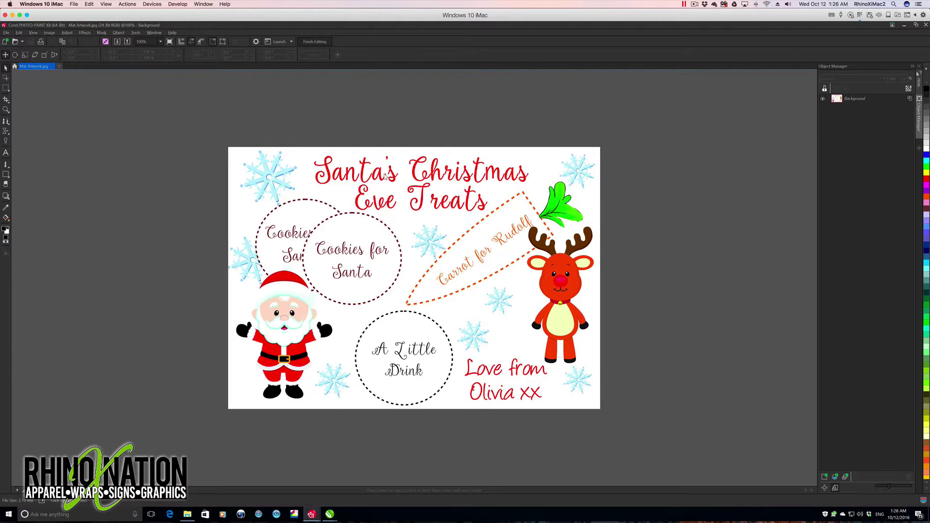
left_click(909, 99)
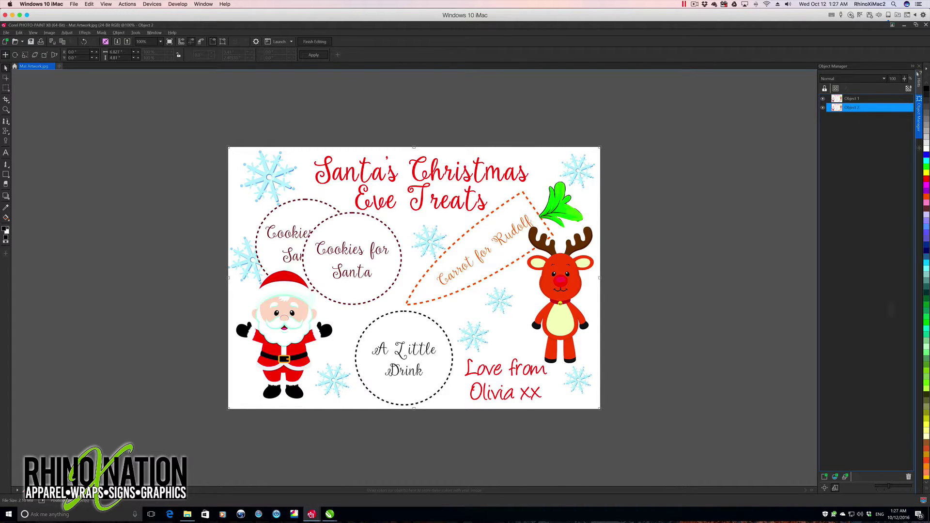
left_click(909, 477)
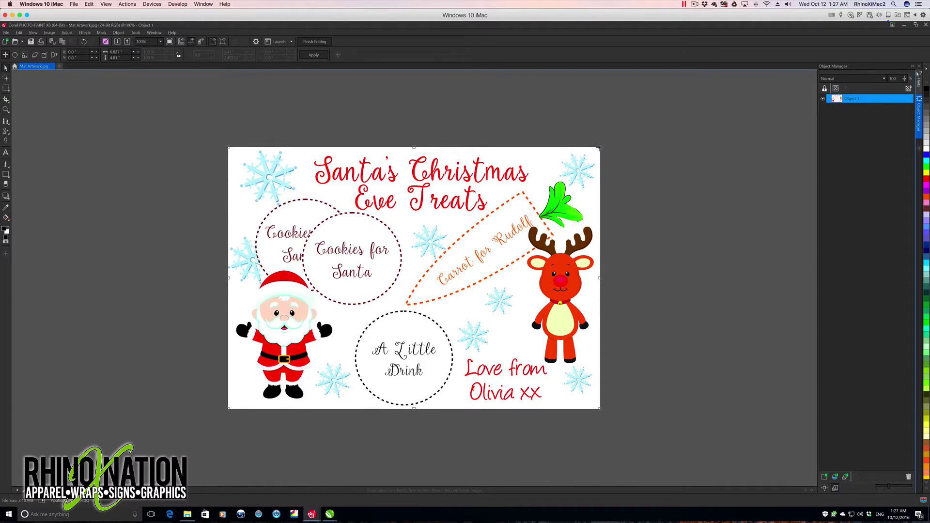
Step: Scale the artwork down to about 5.38 by 3.79 inches and import the Matt photo from the MockUp CD folder on the Desktop
left_click_drag(599, 147, 532, 220)
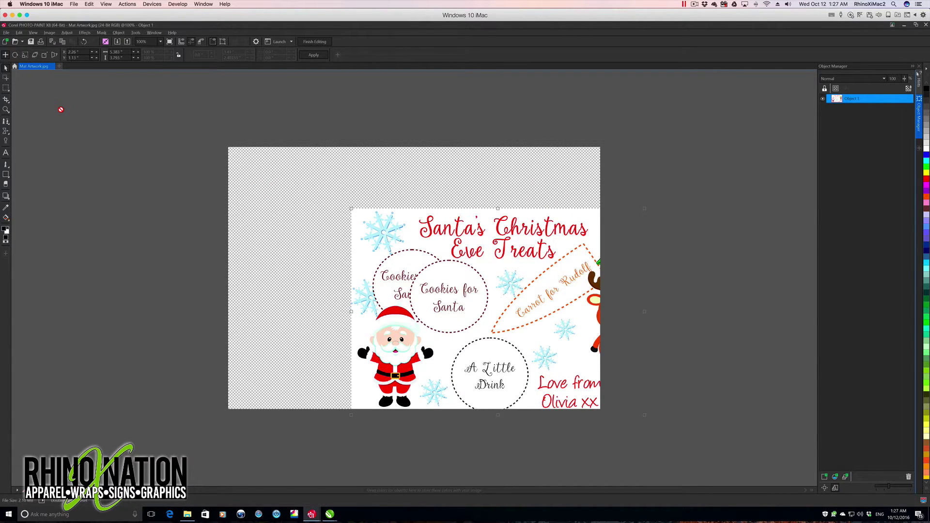
left_click(7, 33)
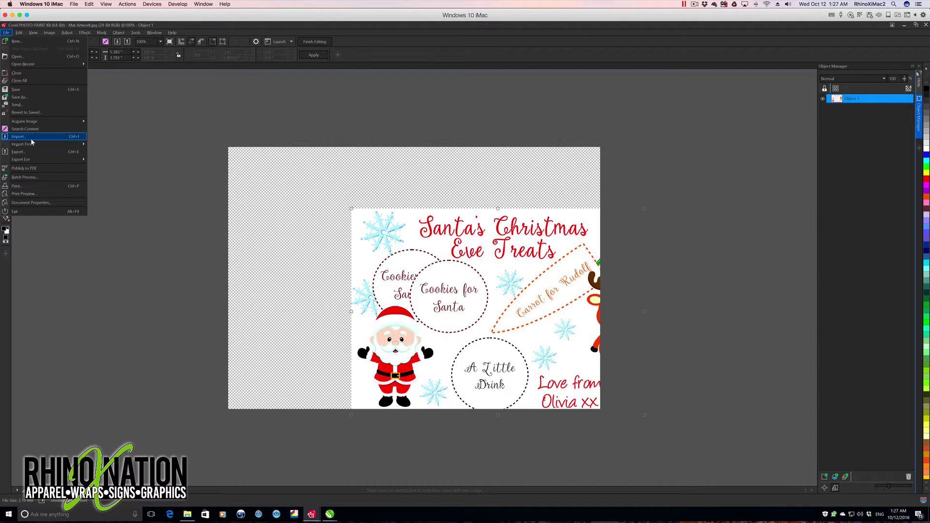
left_click(31, 139)
left_click(248, 246)
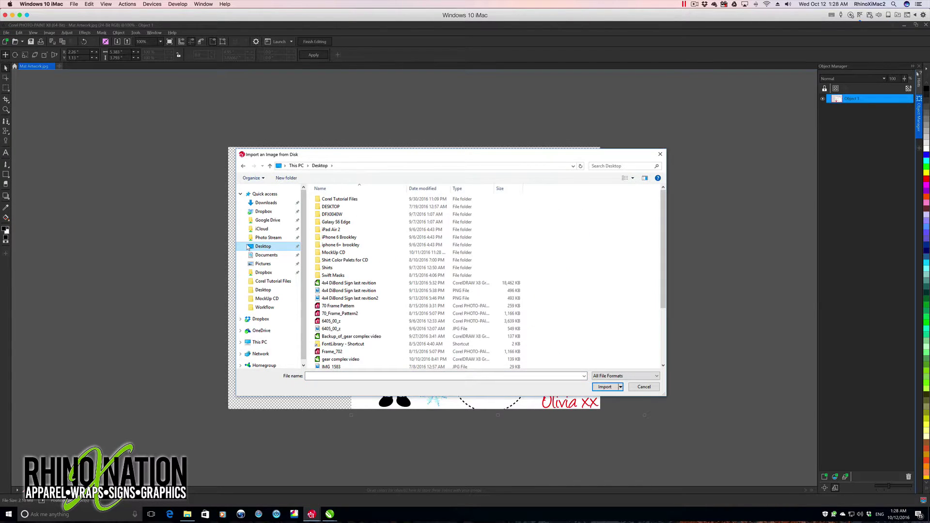
double_click(333, 253)
left_click(444, 270)
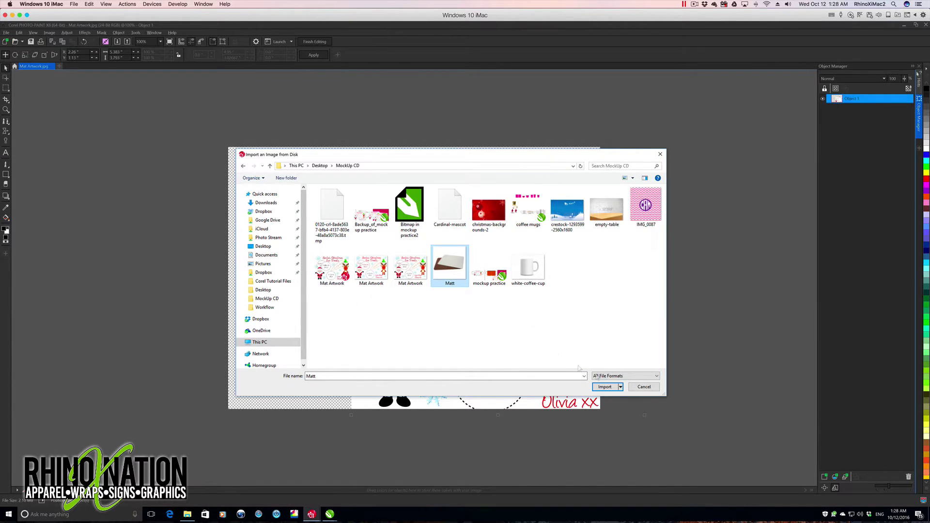
left_click(606, 388)
left_click(295, 210)
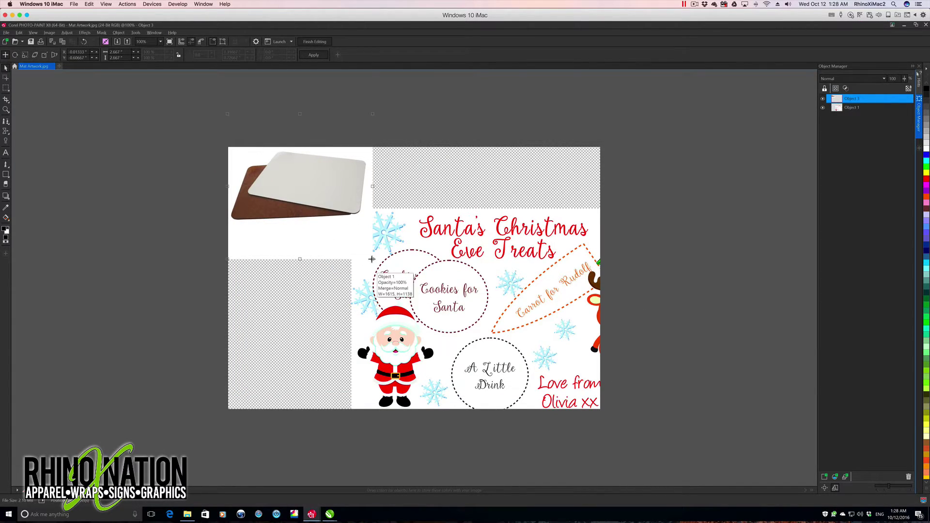
Step: Enlarge the mat photo to about 7.94 inches square and position it so the white mat fills the canvas
left_click_drag(371, 257, 649, 458)
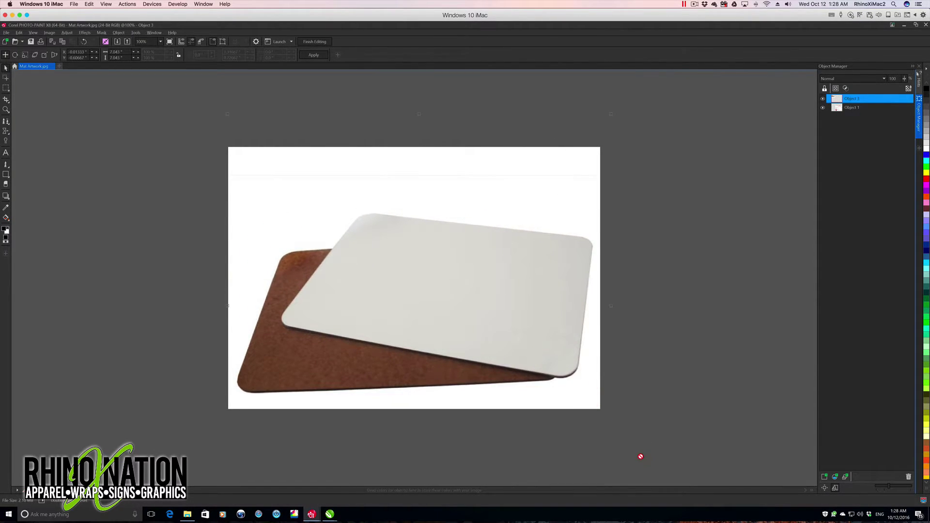
left_click_drag(428, 283, 381, 284)
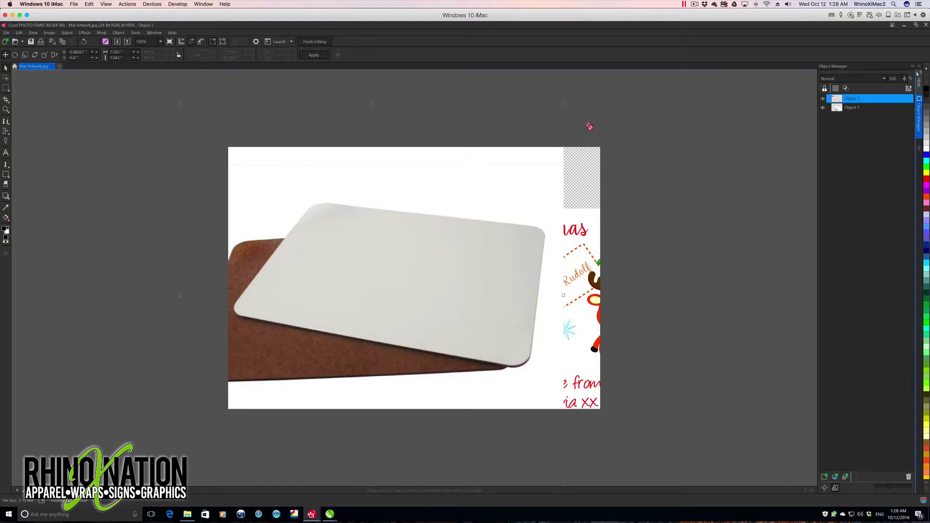
left_click_drag(563, 103, 627, 71)
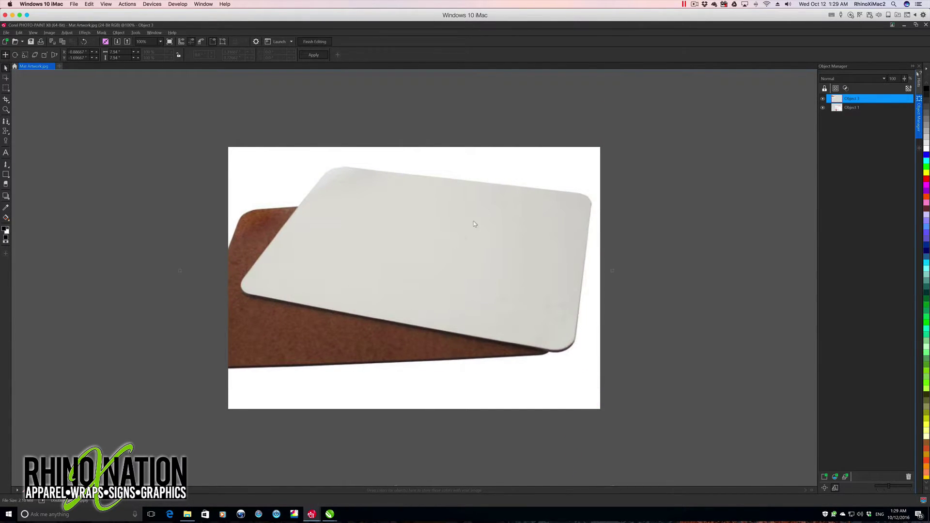
left_click_drag(415, 274, 412, 303)
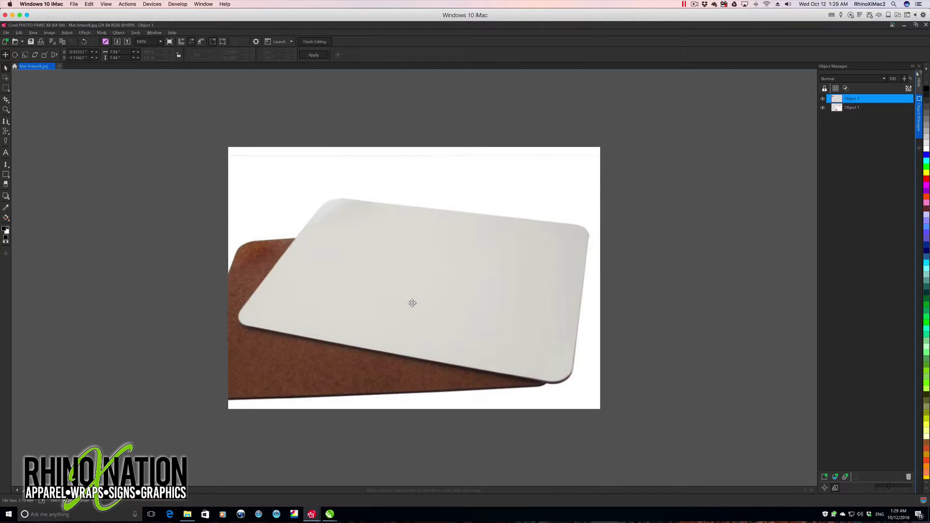
Step: Reorder the objects so that the mat photo lies beneath the Christmas artwork
left_click(853, 100)
left_click(853, 102)
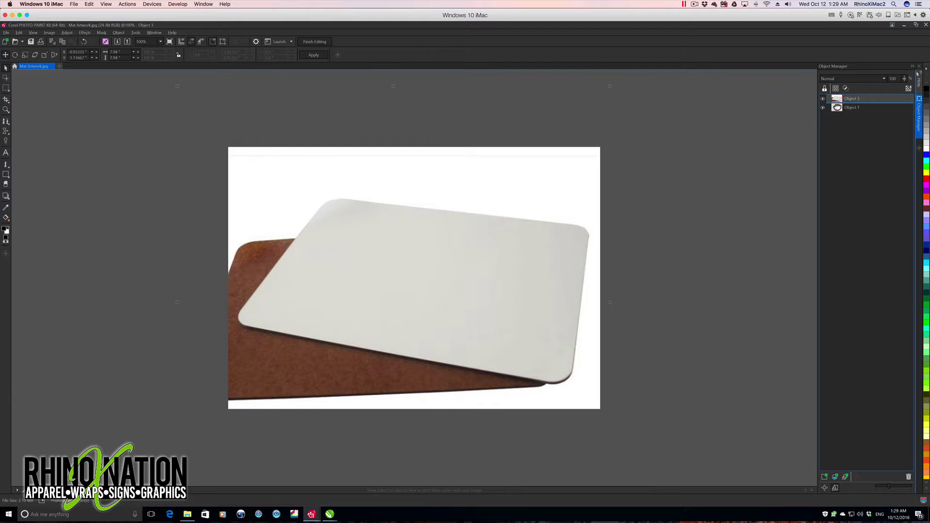
left_click_drag(836, 109, 837, 112)
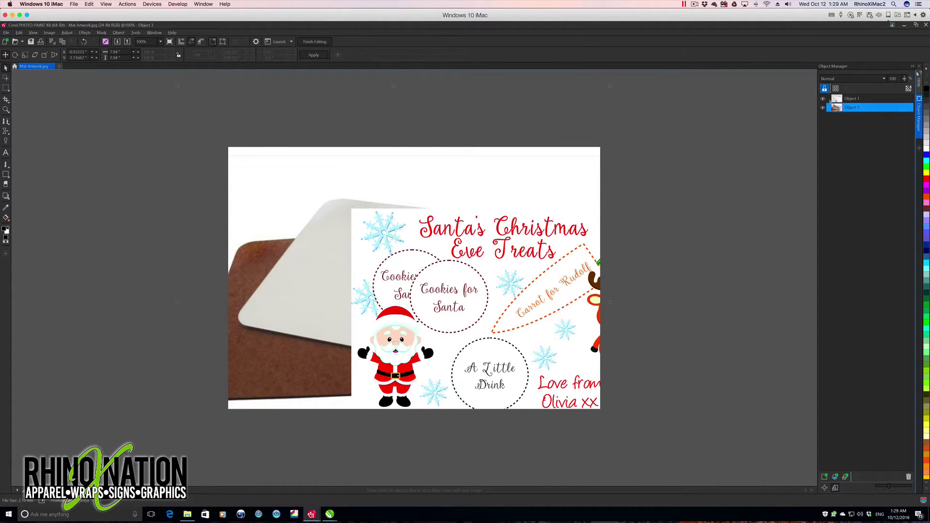
left_click(420, 263)
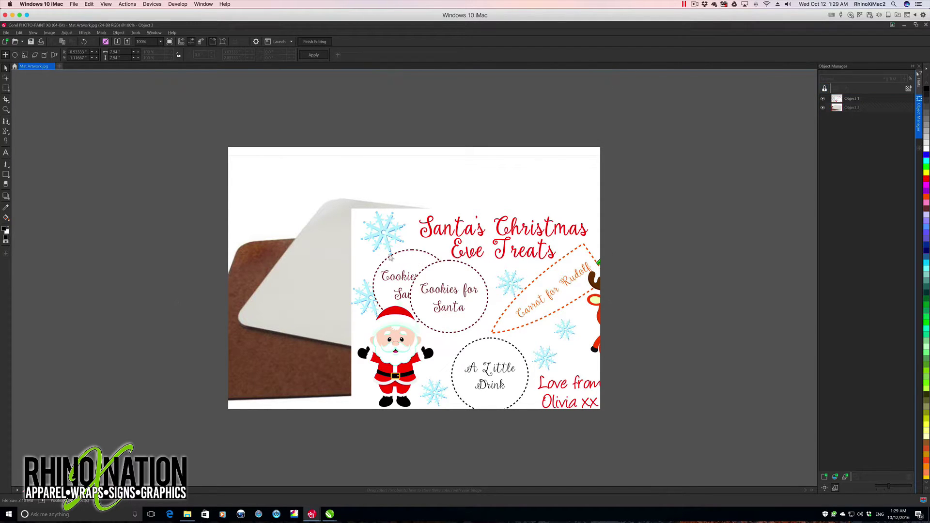
Step: Move the artwork over the white mat and rotate it clockwise about 10.5 degrees to follow the mat's lower edge
left_click_drag(414, 245, 352, 331)
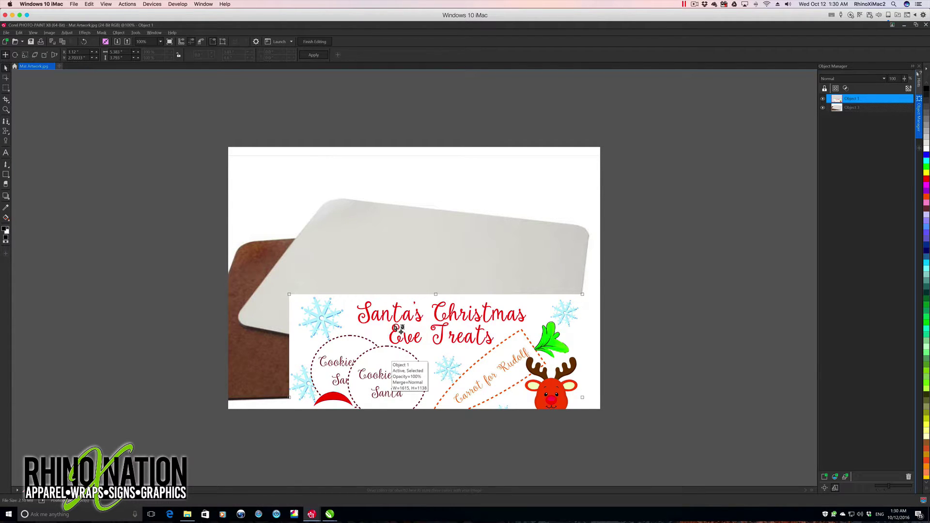
left_click_drag(398, 329, 384, 202)
left_click(429, 241)
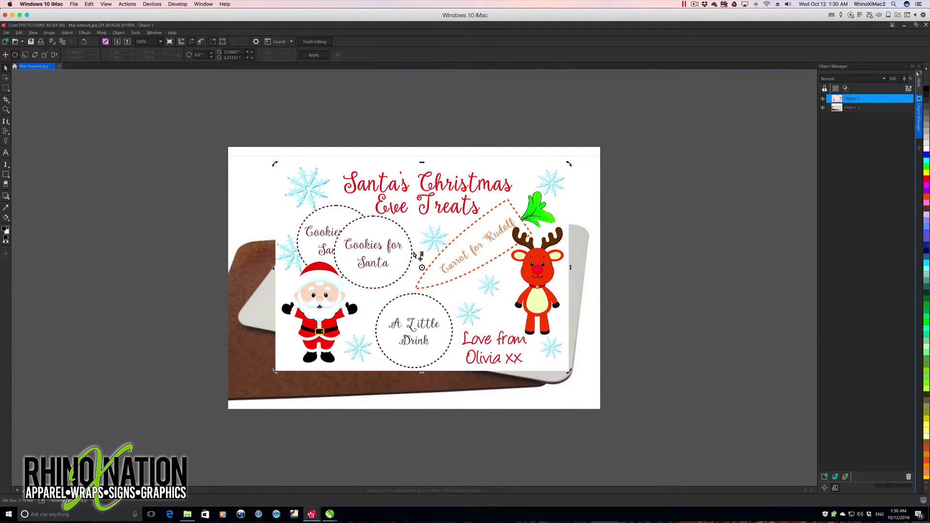
left_click_drag(569, 371, 550, 396)
left_click_drag(423, 315, 376, 292)
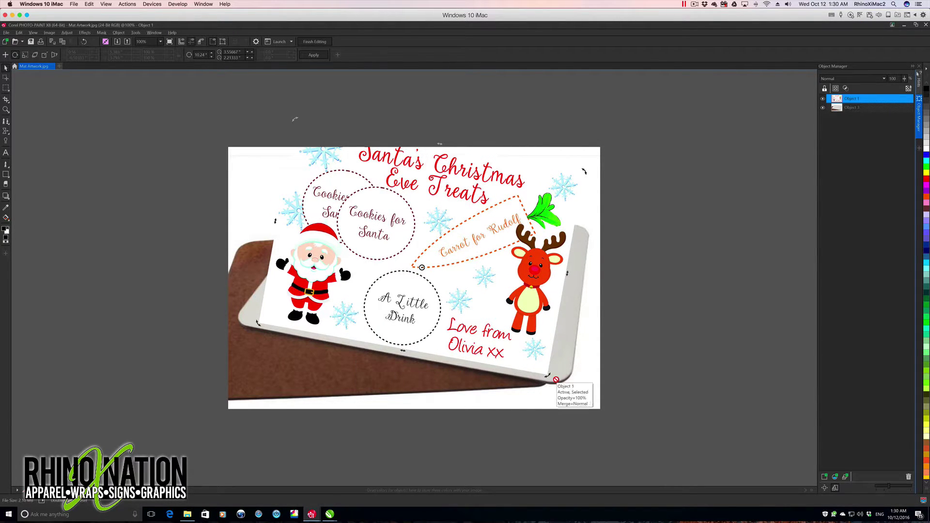
left_click_drag(547, 376, 549, 378)
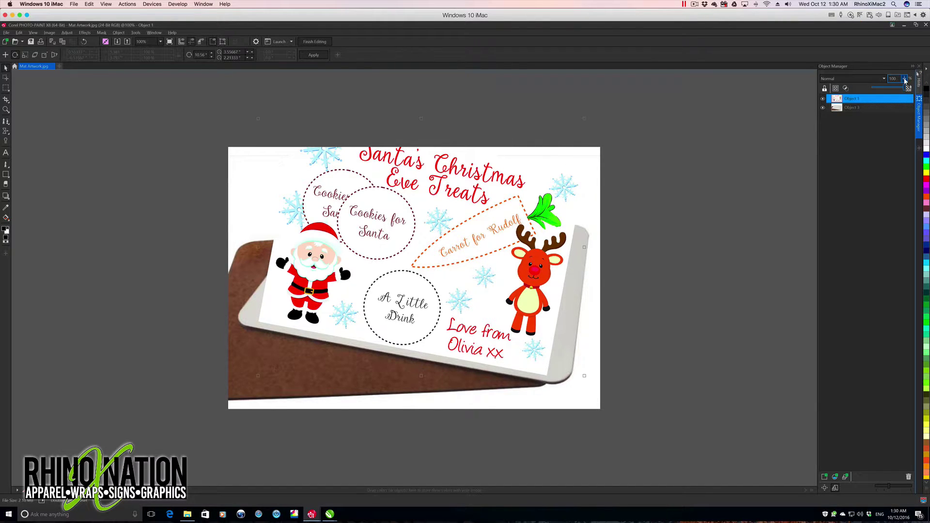
Step: Lower the artwork's opacity to 73% and resize it over the mat to about 6.99 by 4.01 inches
left_click_drag(896, 89, 894, 89)
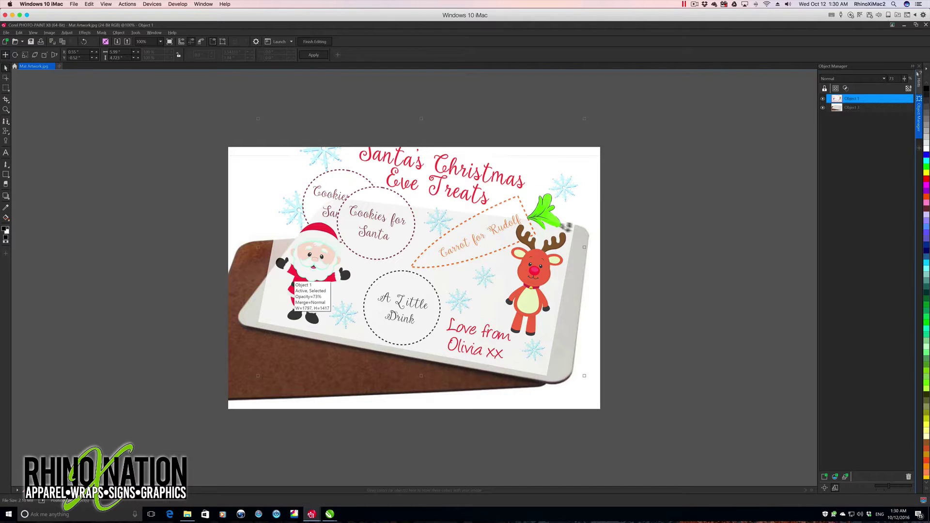
left_click_drag(453, 289, 480, 304)
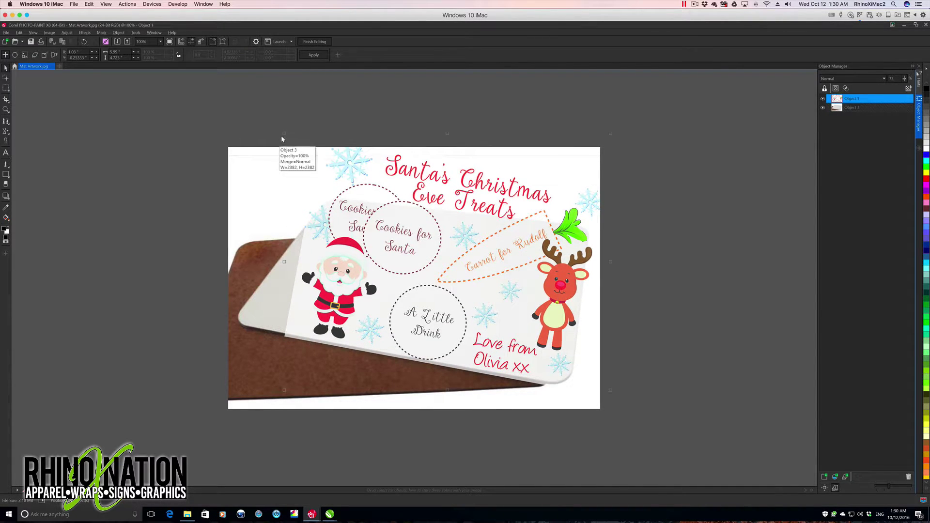
left_click_drag(284, 134, 220, 100)
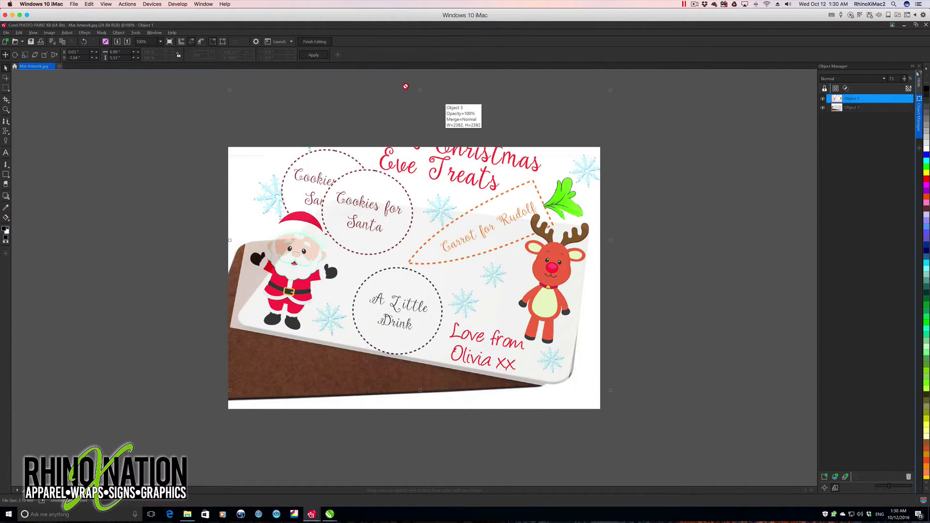
left_click_drag(418, 106, 412, 171)
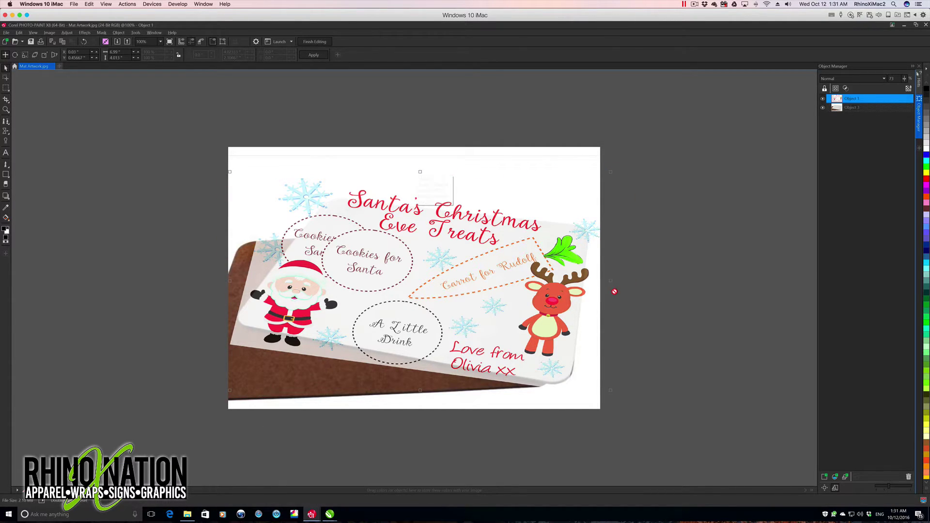
Step: Skew the artwork horizontally so its sides slant like the left edge of the white mat
left_click(283, 314)
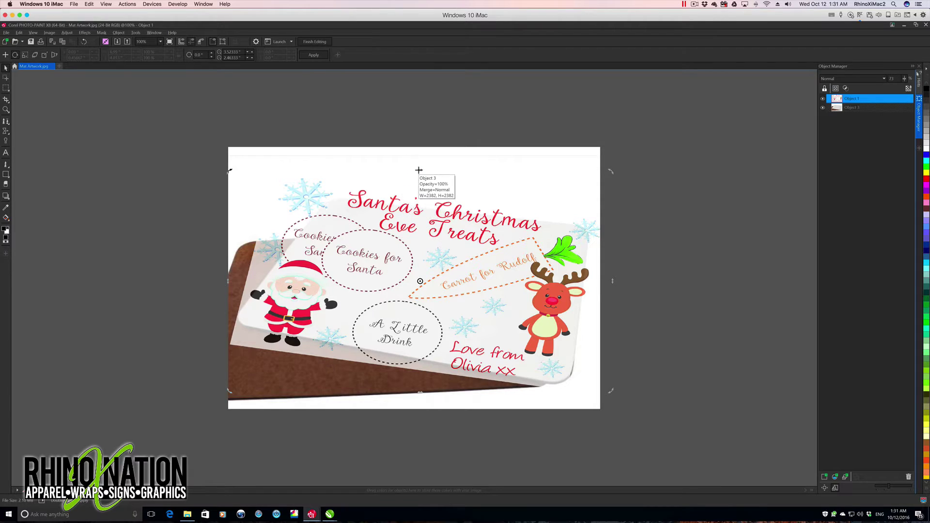
left_click_drag(420, 169, 506, 206)
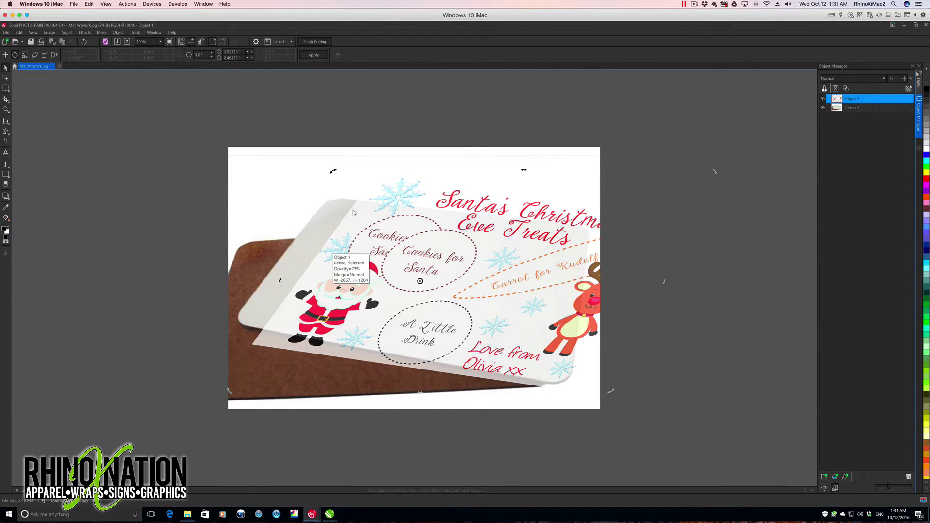
Step: Move the artwork toward the white mat's left edge and widen it to about 7.7 inches
left_click_drag(438, 283, 404, 276)
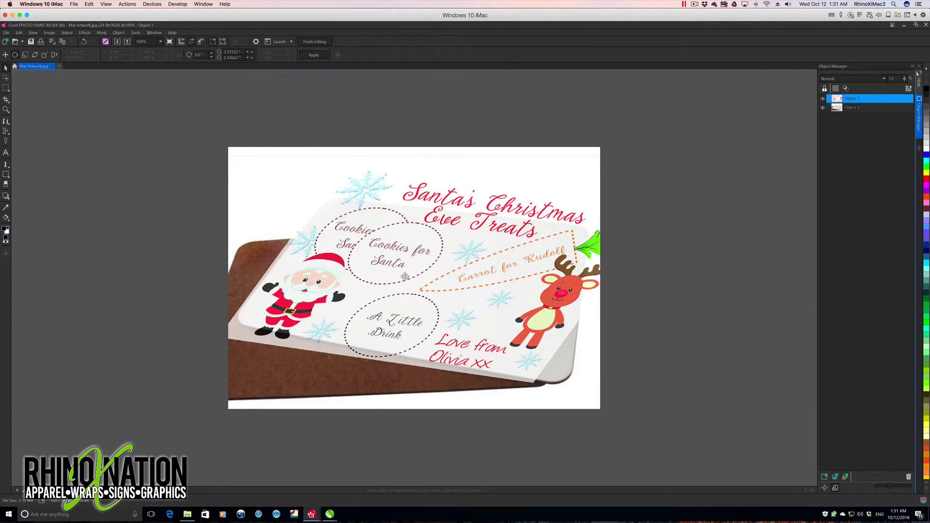
left_click(352, 274)
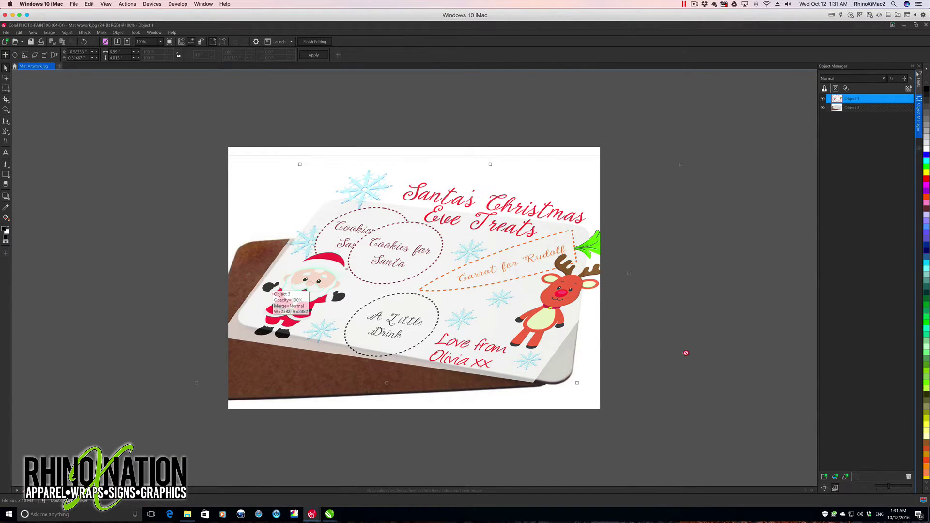
left_click_drag(640, 274, 668, 285)
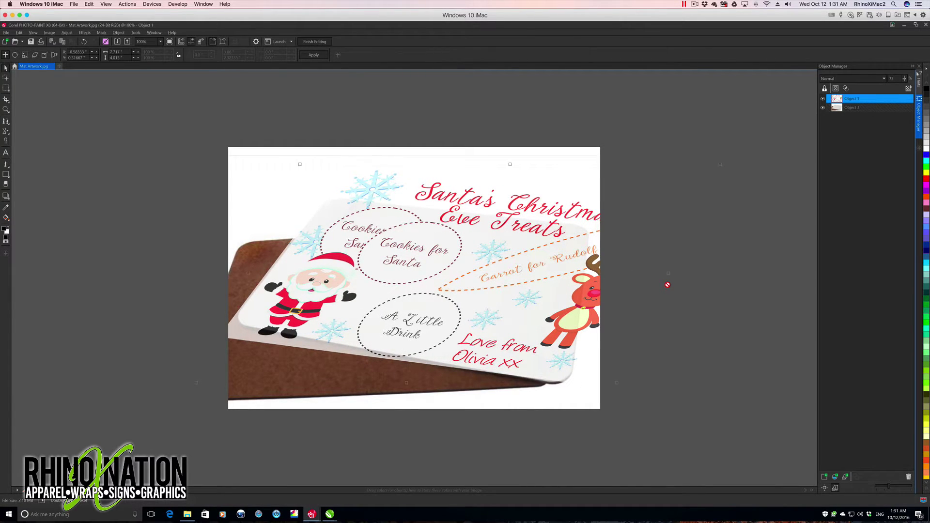
left_click(667, 284)
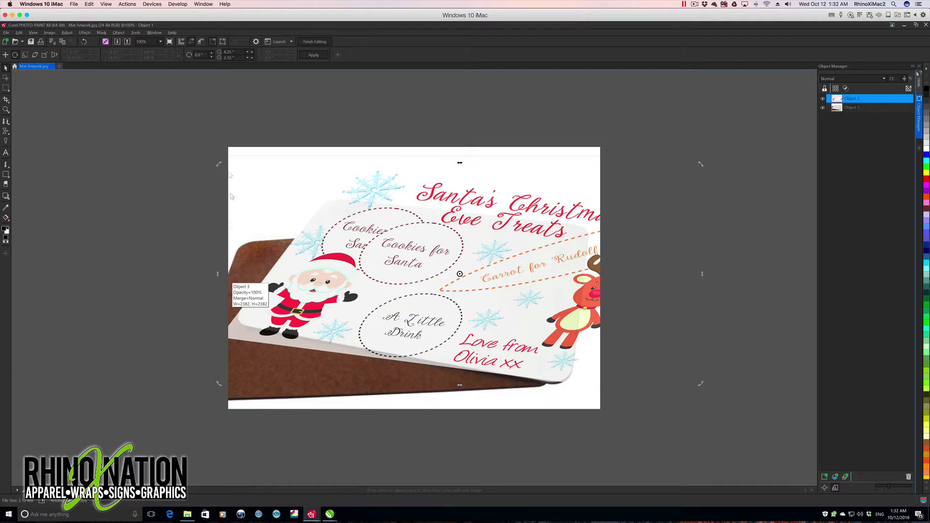
Step: Distort the artwork in turn at its lower-left, lower-right and upper-right corners to match the right side of the mat's perspective
left_click(350, 279)
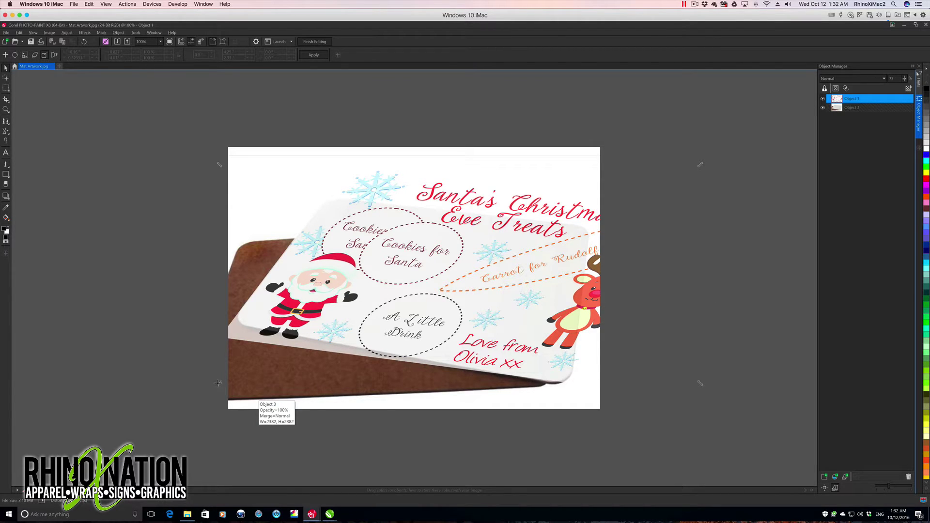
left_click_drag(218, 383, 229, 366)
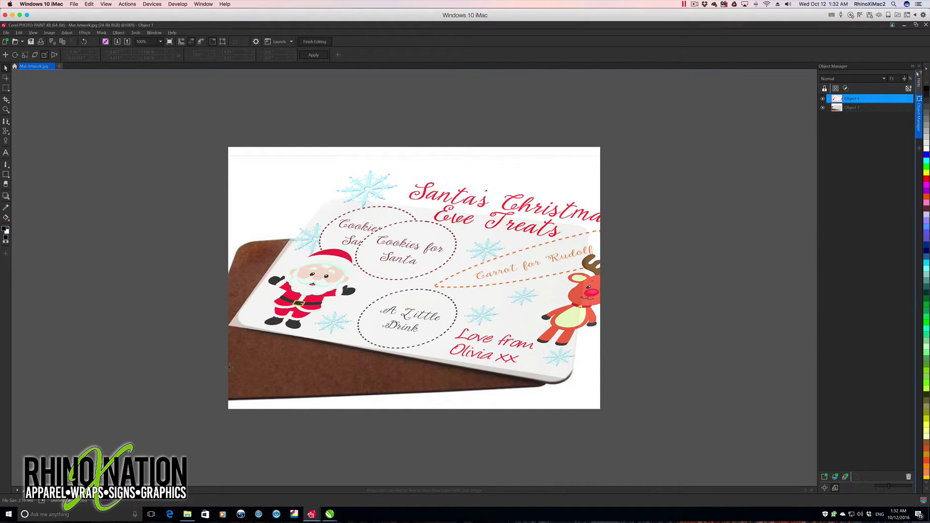
left_click_drag(699, 383, 705, 397)
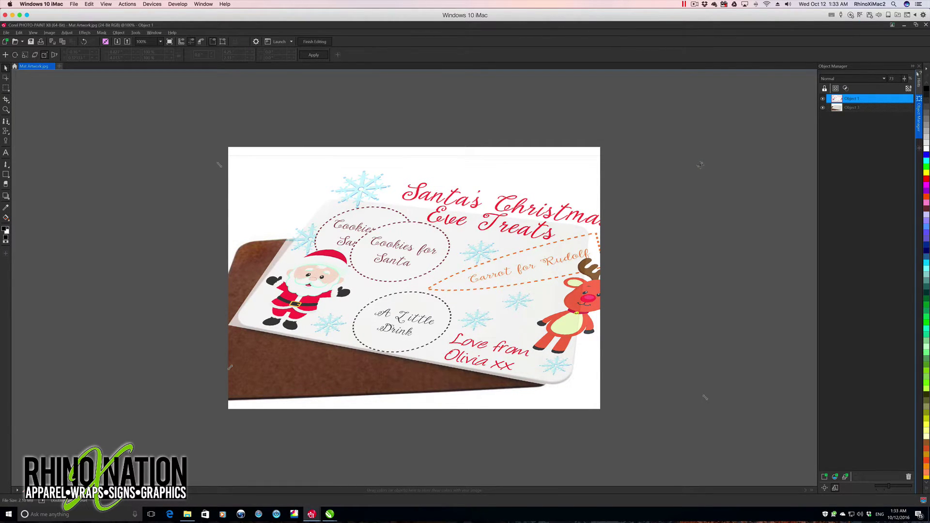
left_click_drag(698, 166, 567, 212)
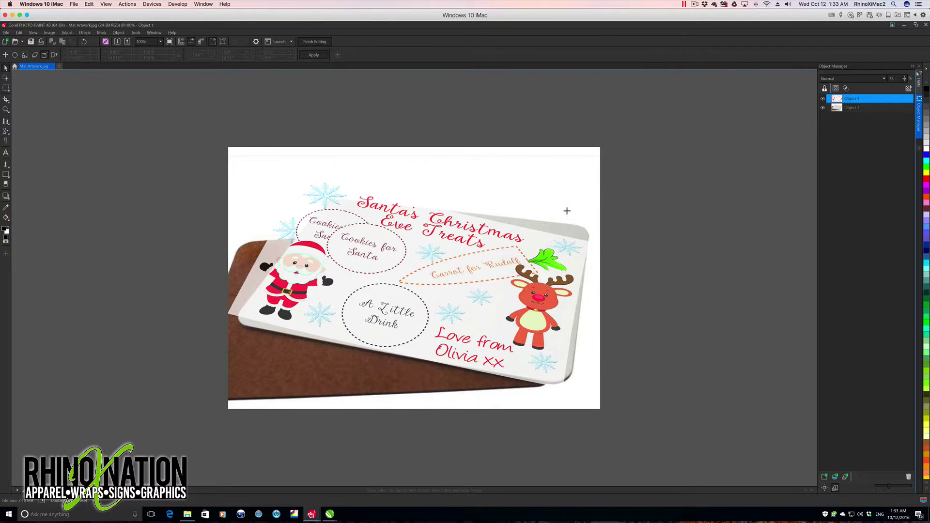
mouse_move(575, 206)
left_mouse_down()
mouse_move(579, 192)
mouse_move(571, 193)
left_mouse_up()
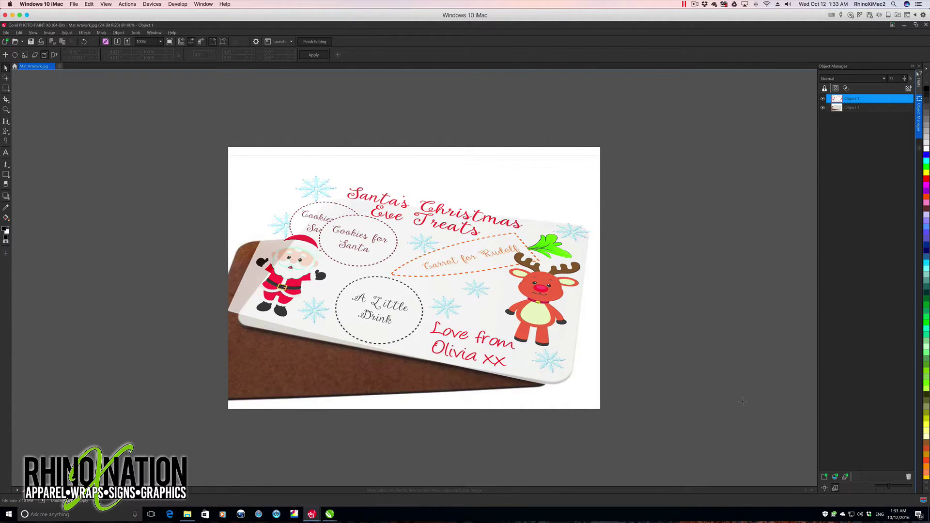
left_click_drag(571, 192, 567, 194)
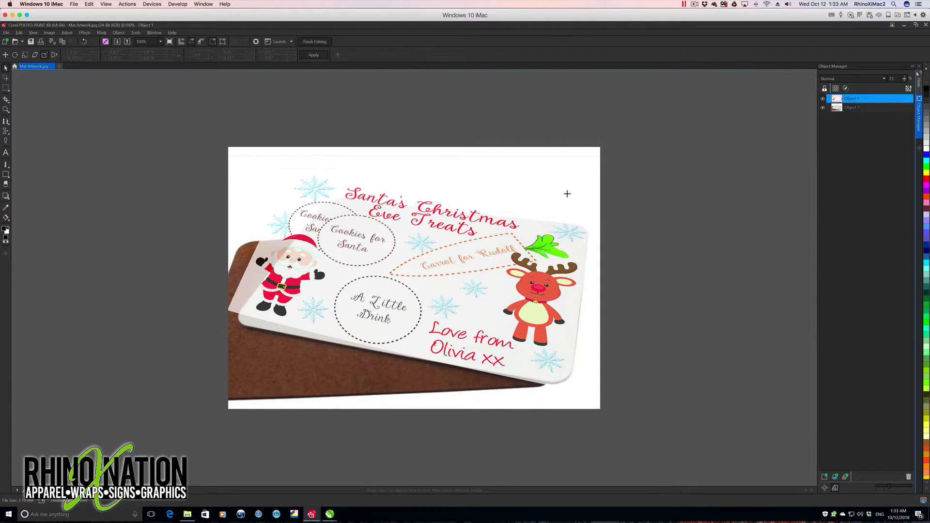
Step: Readjust the artwork's lower corners and pull its upper-left corner inward so it follows the mat's left, upper and lower edges
left_click_drag(230, 366, 234, 388)
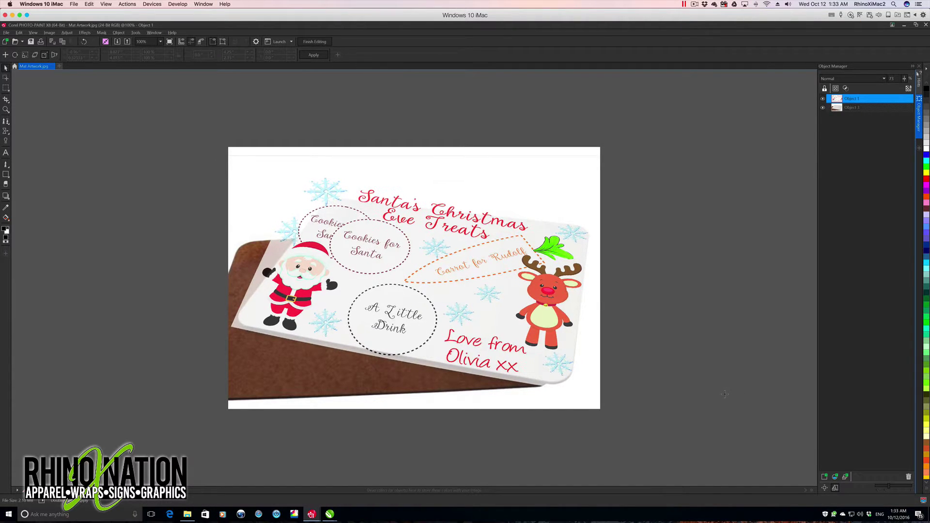
left_click_drag(718, 392, 718, 392)
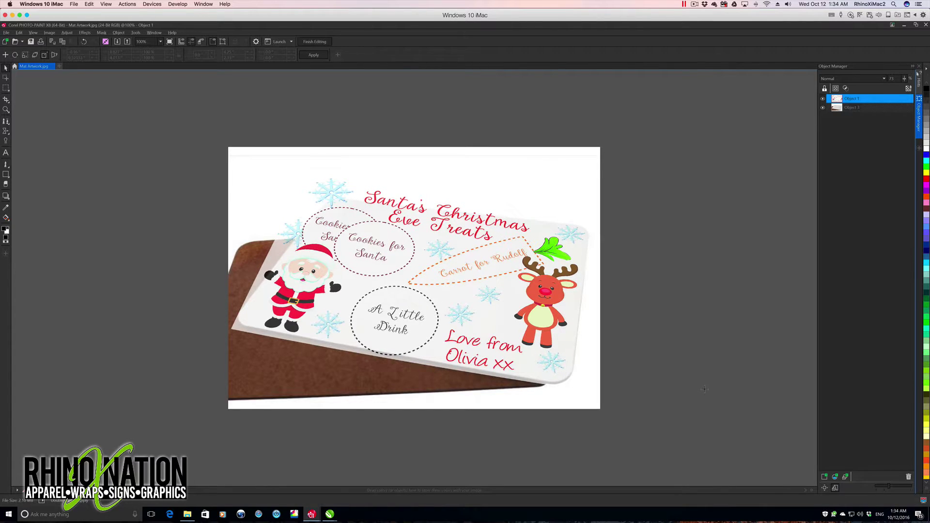
left_click_drag(704, 388, 703, 387)
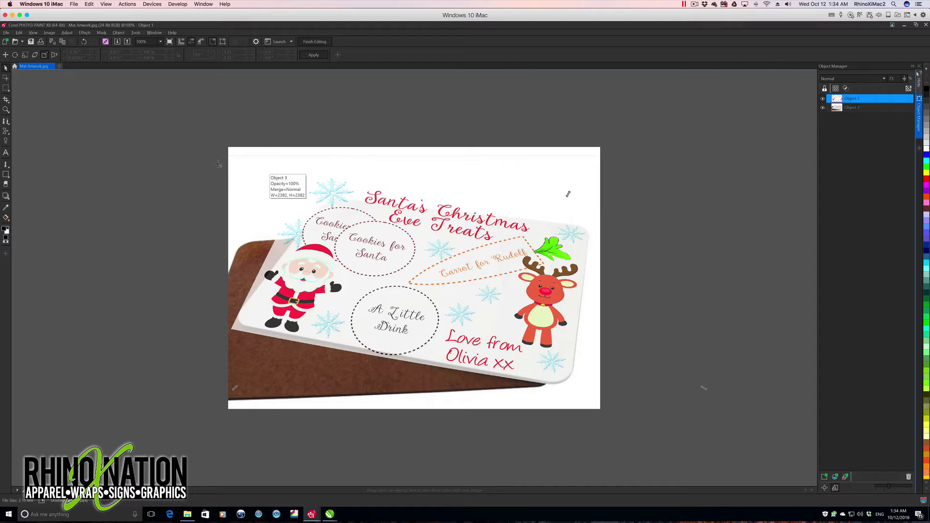
left_click_drag(233, 166, 251, 196)
left_click_drag(231, 384, 217, 375)
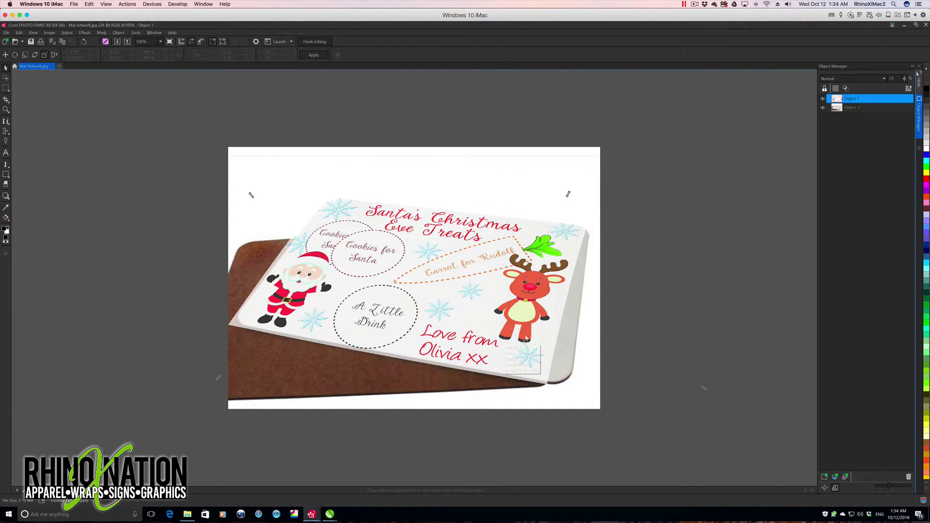
left_click_drag(702, 388, 697, 387)
left_click(463, 280)
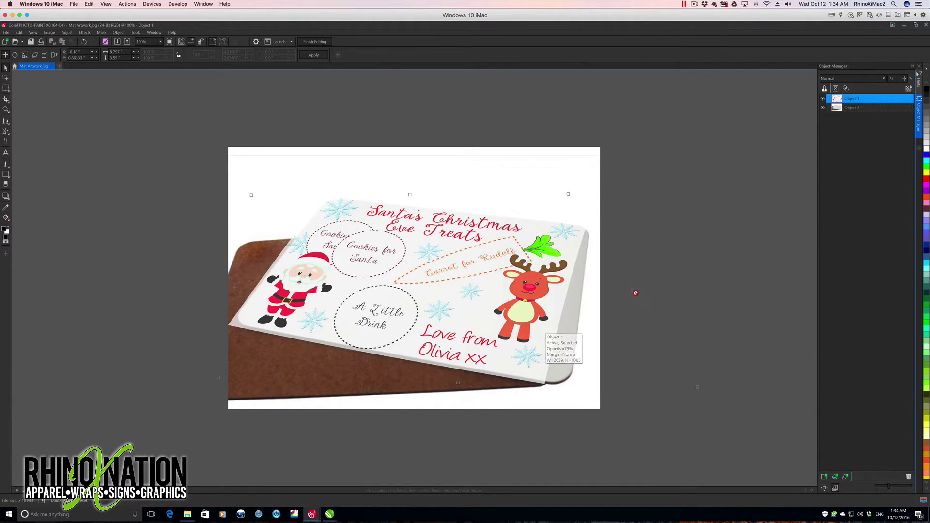
Step: Widen the artwork past the mat's right edge and distort its two upper corners to line up with the mat's upper edge
left_click_drag(640, 291, 664, 303)
left_click(44, 55)
left_click_drag(604, 194, 575, 201)
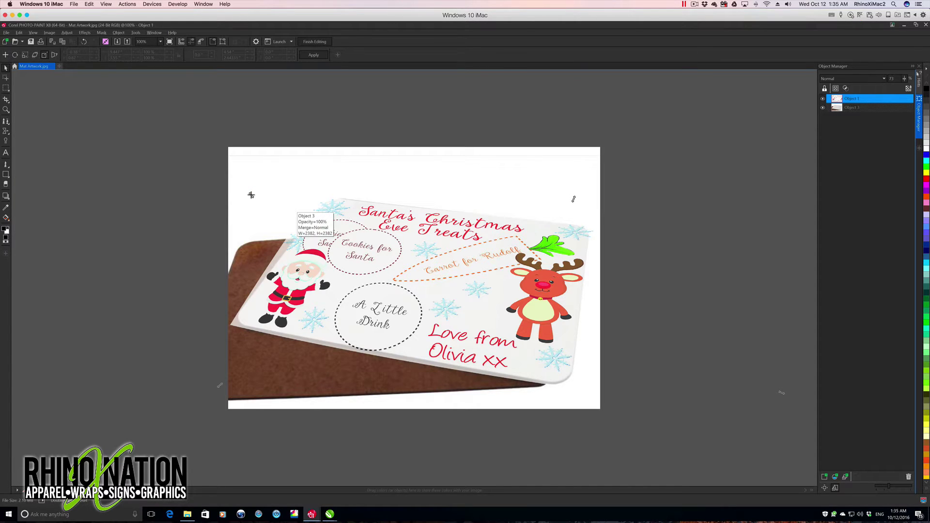
left_click_drag(251, 195, 261, 192)
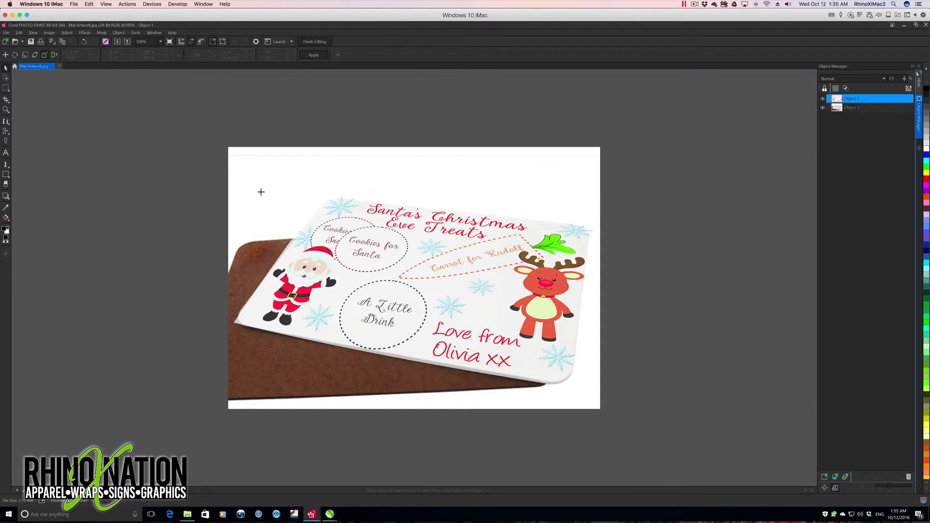
Step: Fine-tune all four distortion corners so the artwork's edges run parallel to the white mat and cover it
left_click_drag(214, 383, 211, 386)
left_click_drag(781, 392, 783, 388)
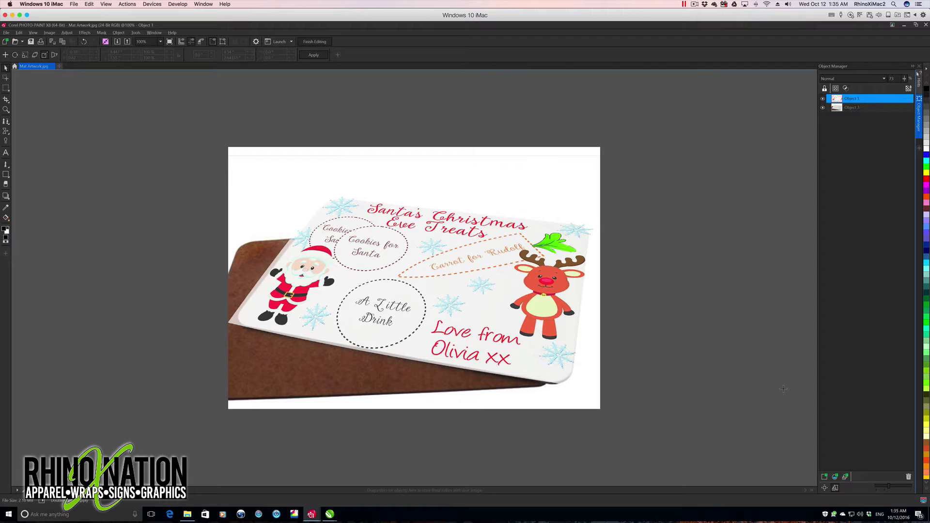
left_click_drag(573, 199, 565, 202)
left_click_drag(262, 192, 266, 194)
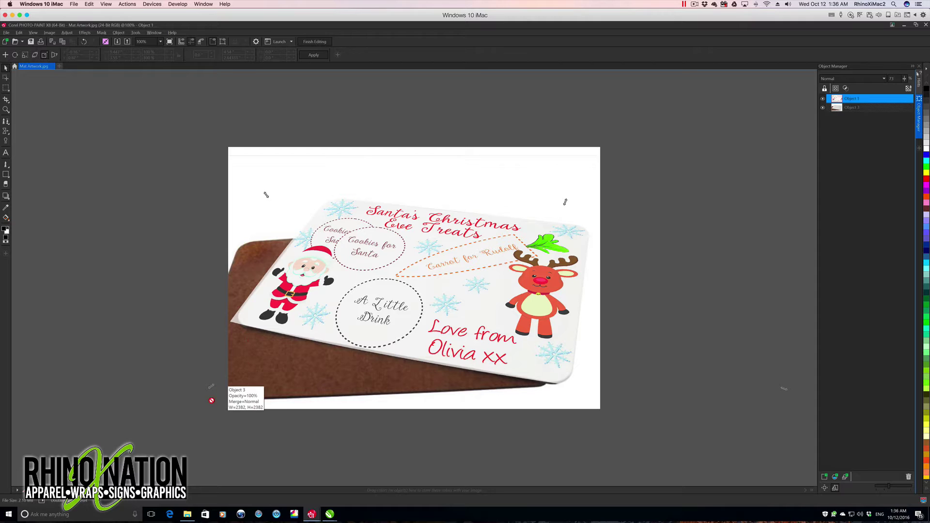
left_click_drag(212, 390, 210, 386)
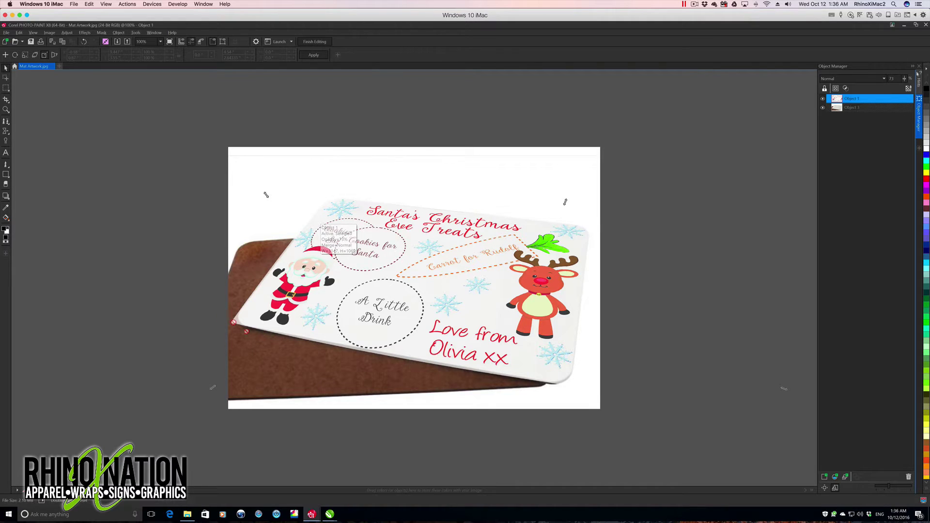
Step: Delete the mat photo object so only the distorted artwork remains
left_click(851, 107)
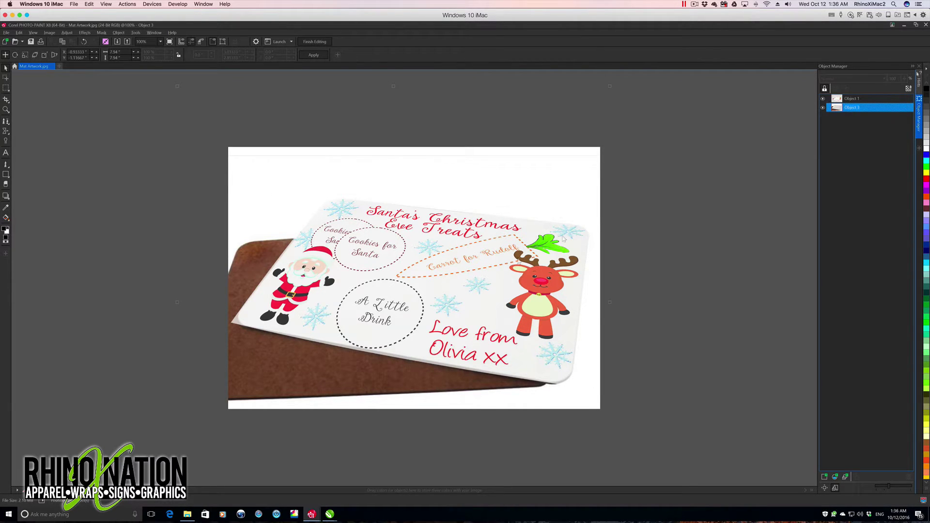
left_click(824, 89)
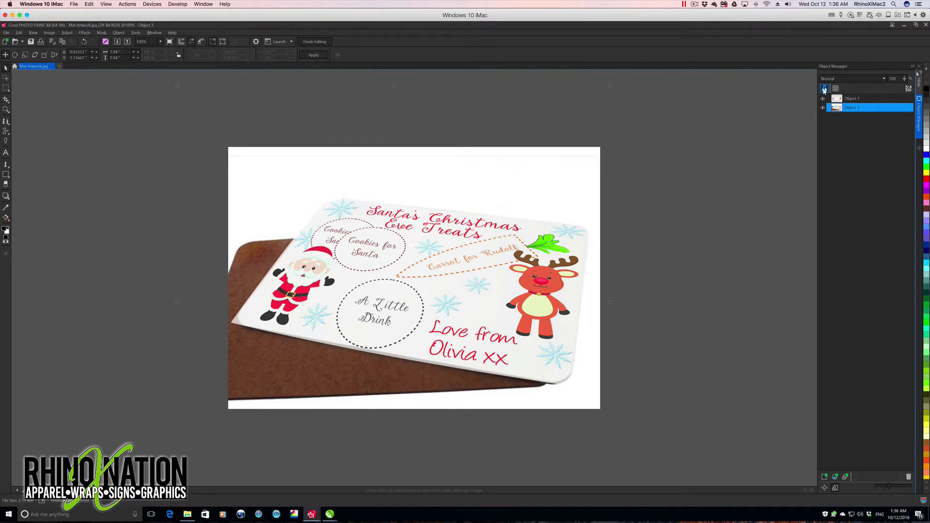
left_click(909, 476)
Step: Raise the distorted artwork's opacity to 100%
left_click(490, 279)
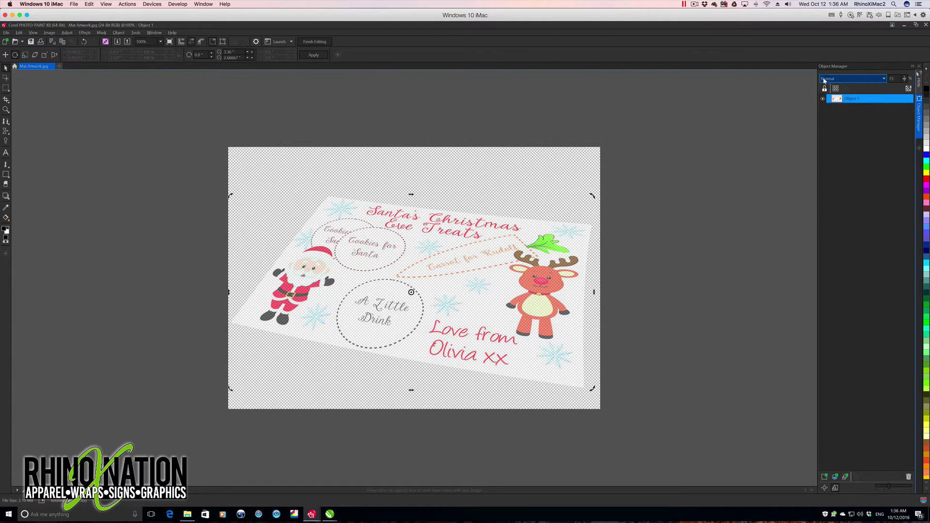
left_click(904, 77)
left_click_drag(906, 90, 922, 90)
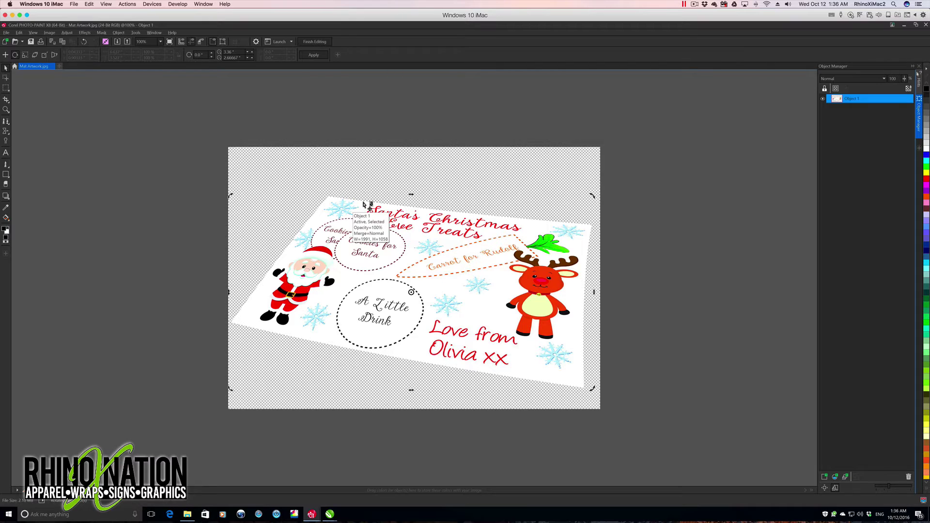
Step: Finish editing the bitmap, apply the distortion with the changes saved, and return to the mat document in CorelDRAW
left_click(315, 43)
left_click(434, 284)
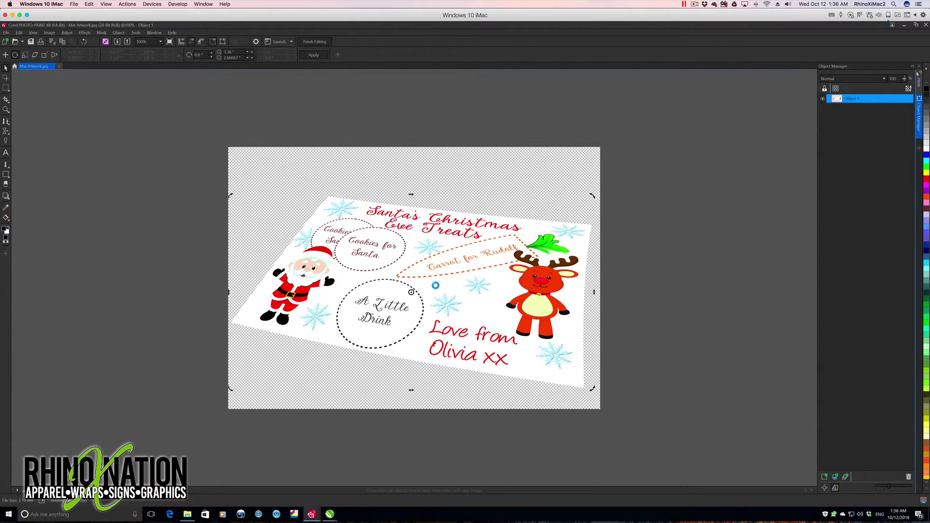
mouse_move(329, 514)
left_click(374, 486)
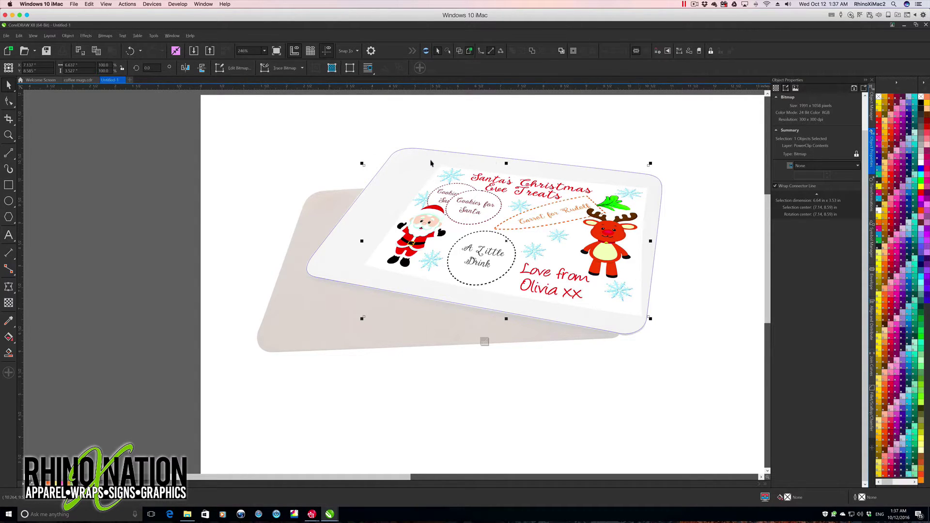
Step: Enlarge the artwork inside the PowerClip to about 8.50 by 4.51 inches and nudge it up to cover the whole mat shape
left_click_drag(362, 164, 316, 119)
left_click_drag(454, 211, 448, 216)
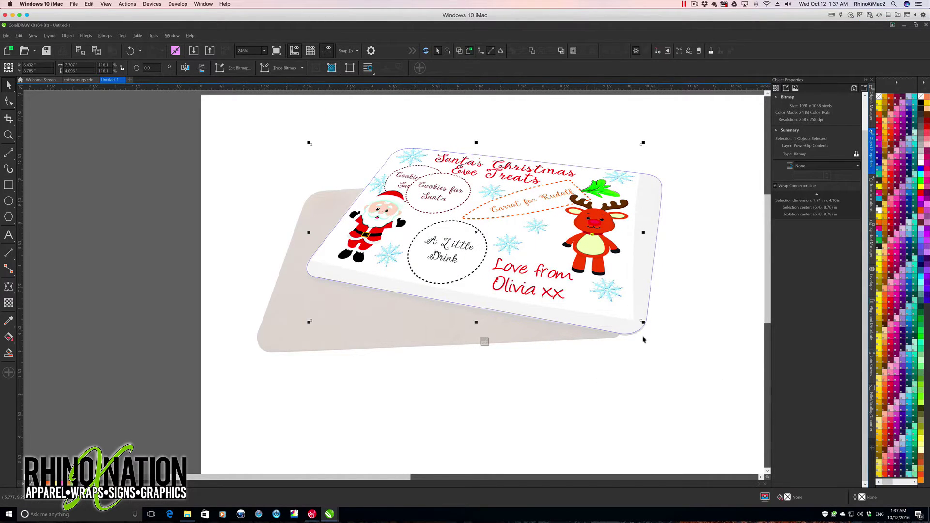
left_click_drag(643, 326, 674, 361)
left_click_drag(620, 287, 601, 270)
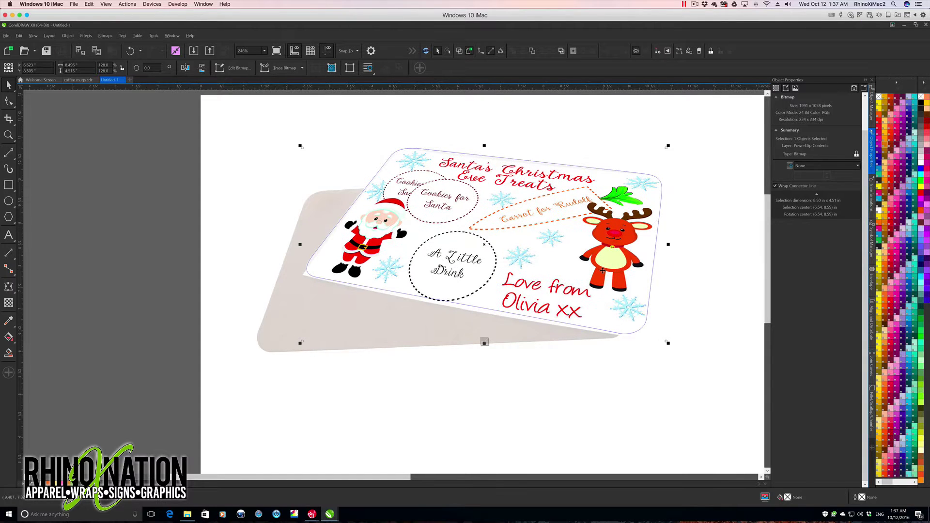
key("Up")
key("Up")
key("Up")
key("Up")
key("Up")
key("Up")
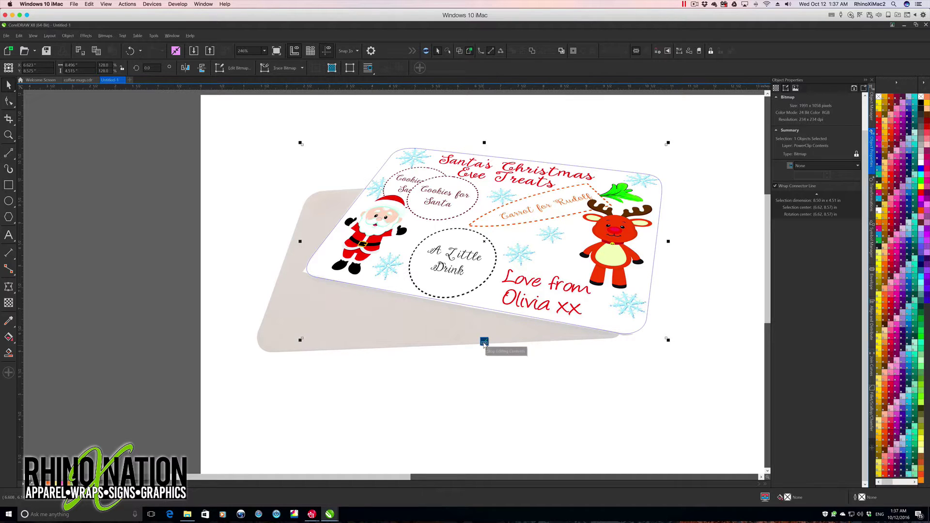
Step: Stop editing the PowerClip contents and remove the outline from the mat-shaped curve
left_click(485, 342)
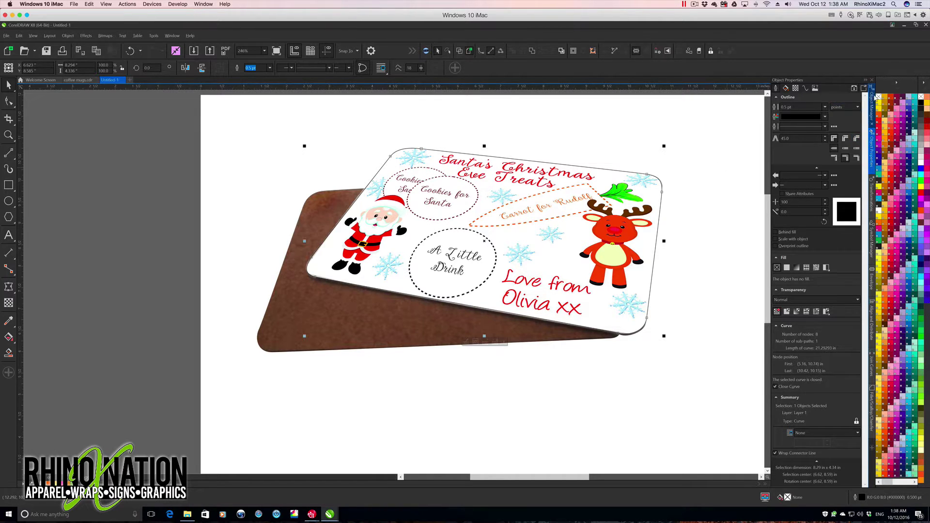
right_click(879, 99)
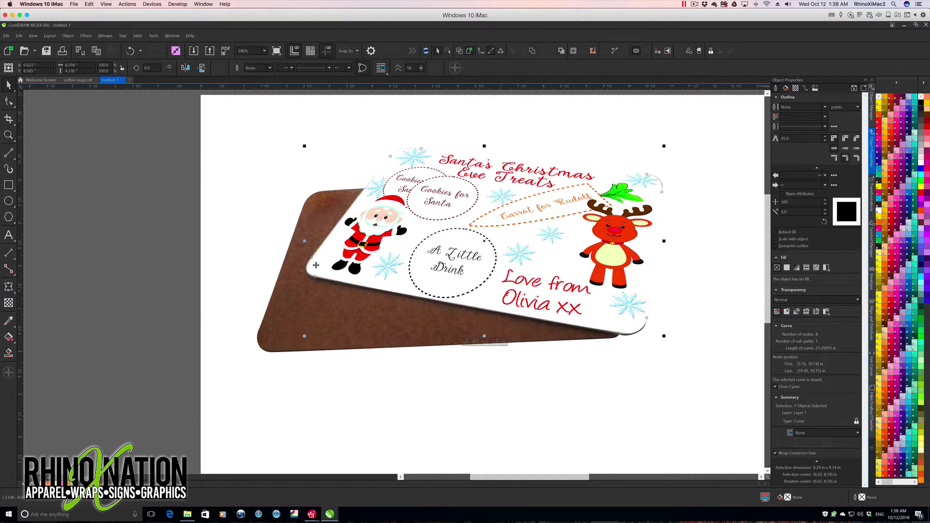
Step: Reopen the mat's PowerClip contents and set the artwork bitmap's transparency merge mode to Multiply
left_click(465, 343)
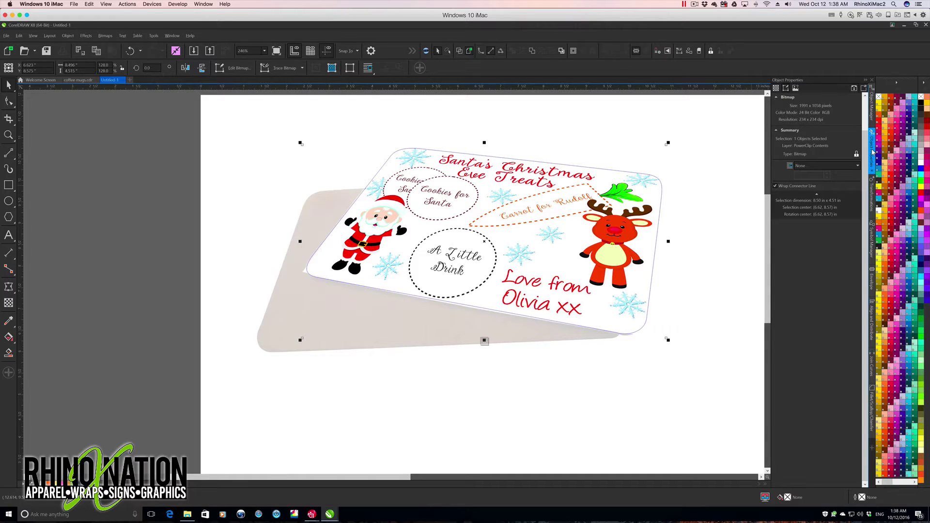
left_click(775, 88)
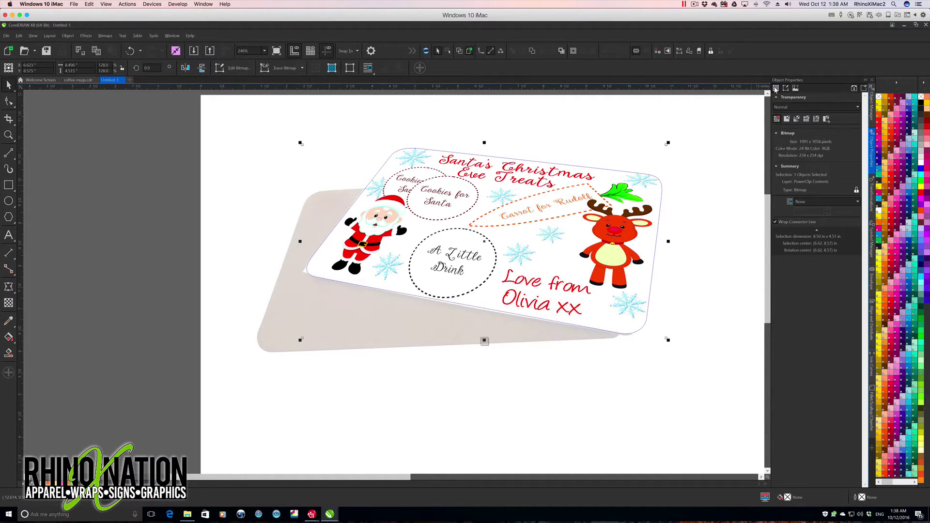
left_click(789, 108)
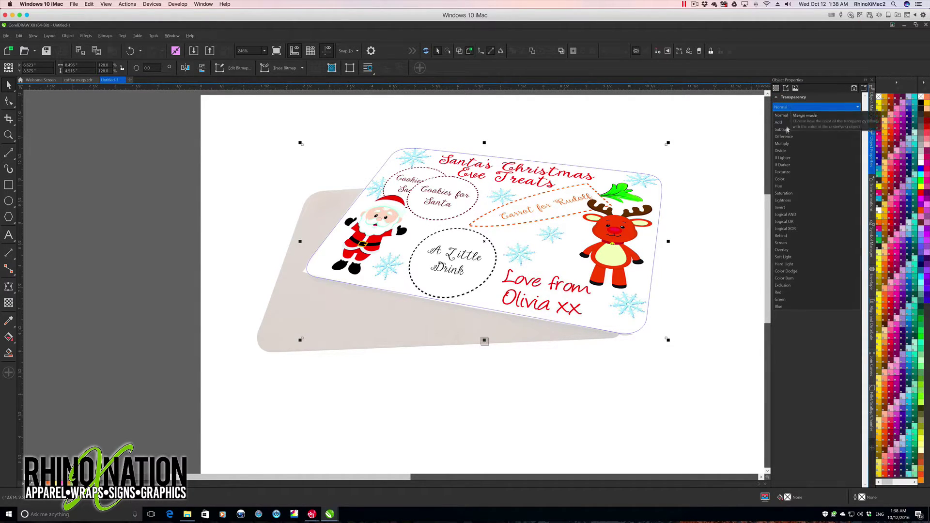
left_click(782, 143)
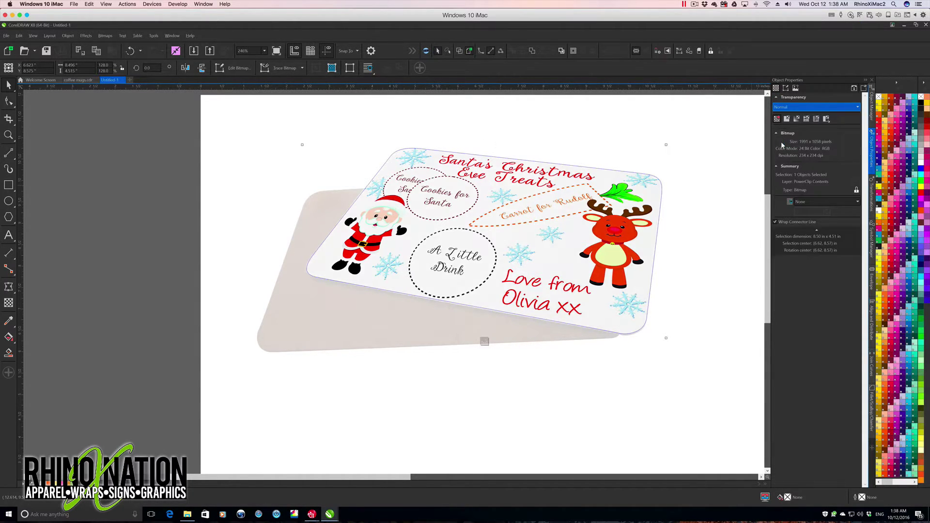
Step: Finish editing the mat's PowerClip contents and bring the green mug templates into view
left_click(484, 342)
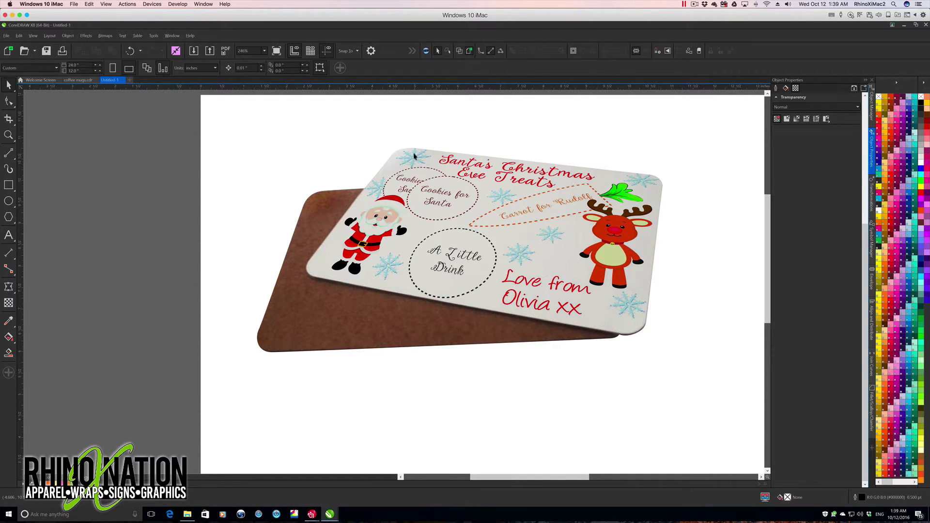
left_click(760, 477)
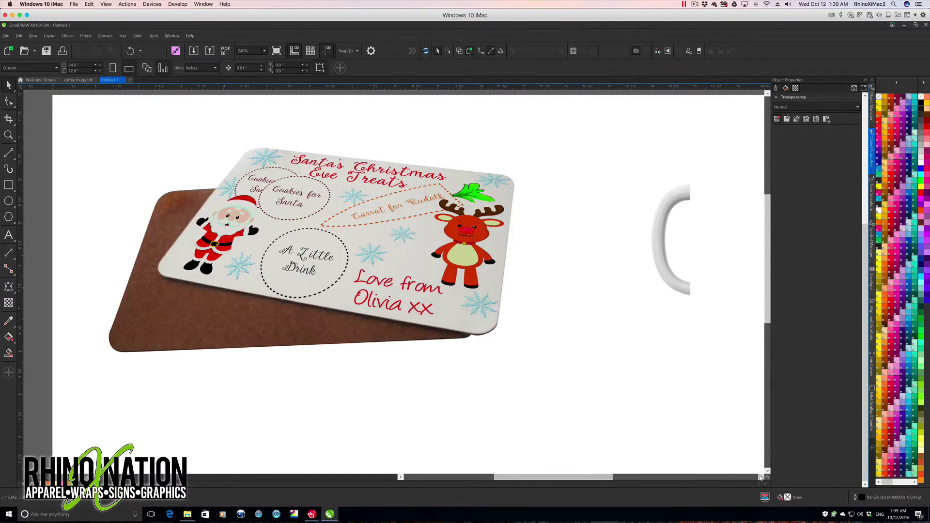
left_click(759, 477)
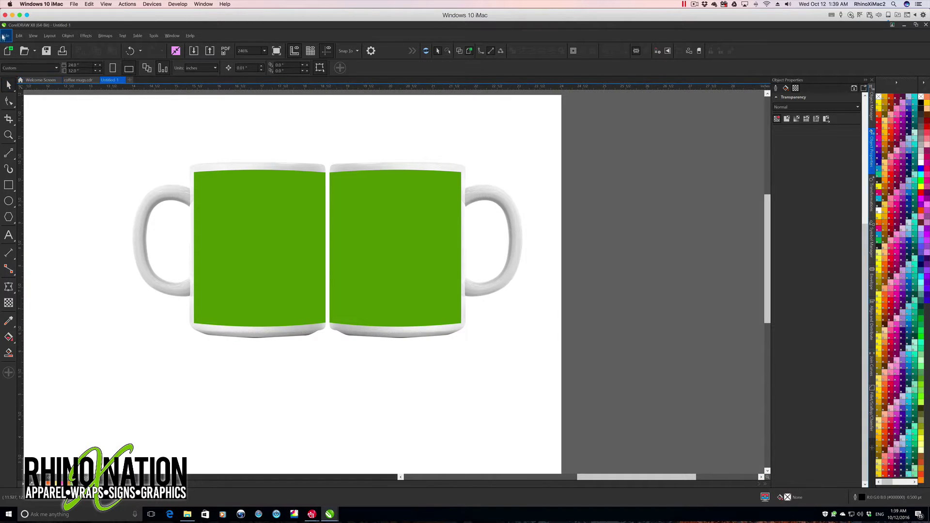
Step: Bring the flat Santa's Christmas Eve Treats artwork bitmap into the document next to the mugs
left_click(5, 35)
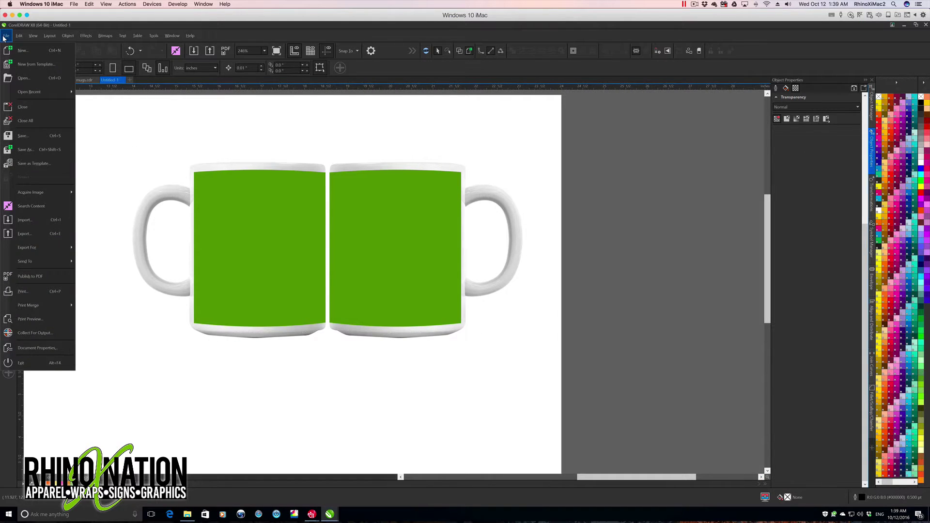
left_click(42, 149)
key("Escape")
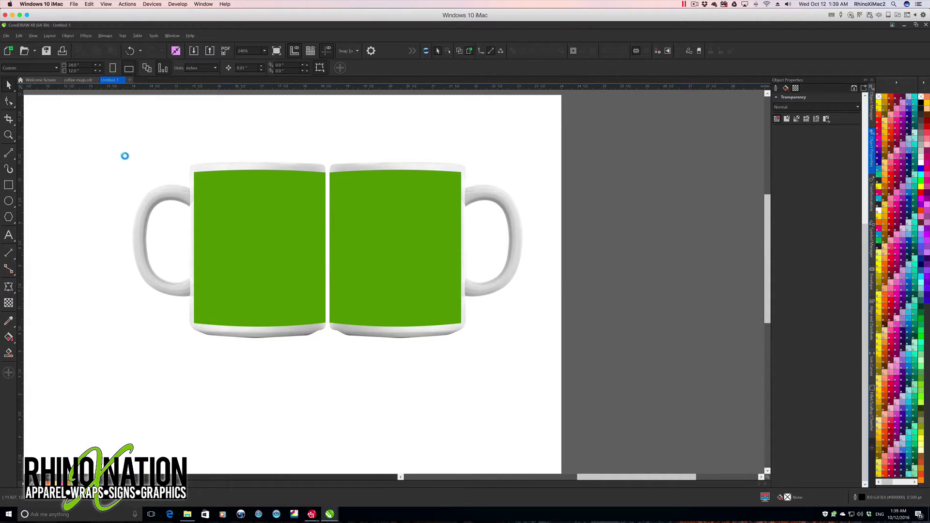
left_click(119, 134)
left_click_drag(275, 220, 595, 315)
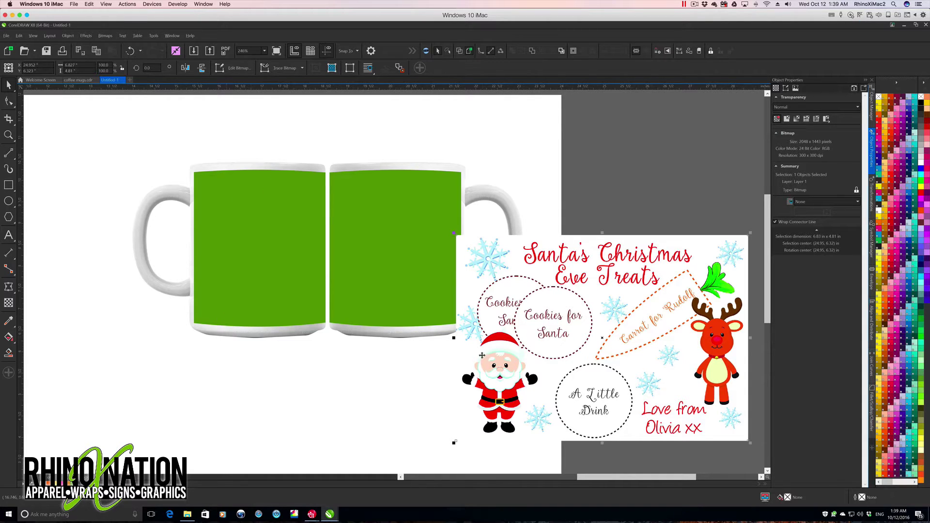
Step: Align the artwork with the inner edge of the right mug's green panel and reduce its height to about 3.66 inches to match
scroll(555, 268, "down", 1)
left_click_drag(555, 268, 429, 207)
left_click_drag(475, 339, 473, 290)
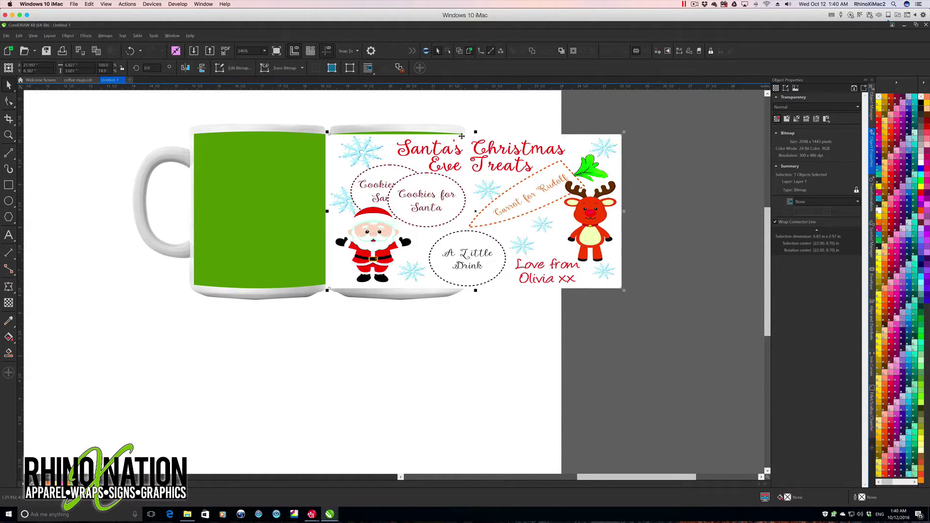
left_click_drag(475, 129, 476, 127)
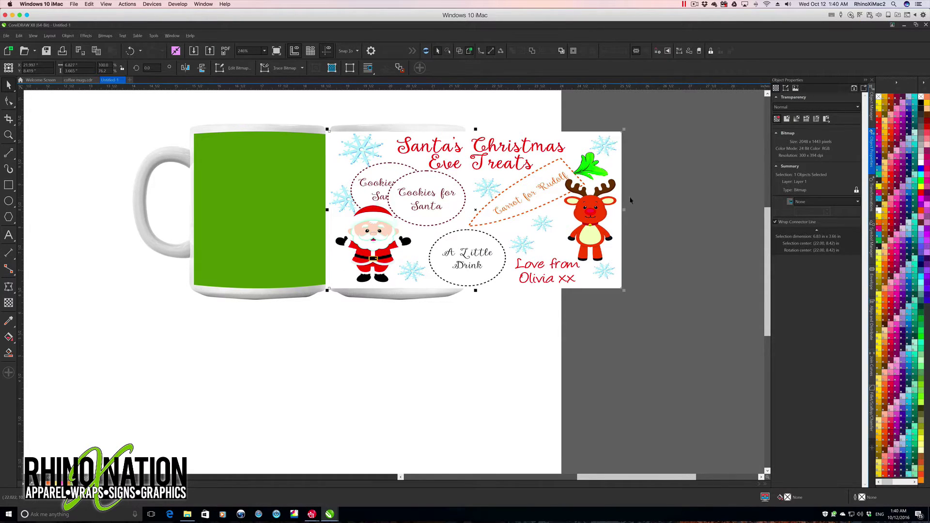
Step: Place a vertical guideline at the right mug panel's outer edge and size the artwork about 6.15 inches wide, centring it on the guideline
left_click_drag(558, 209, 436, 210)
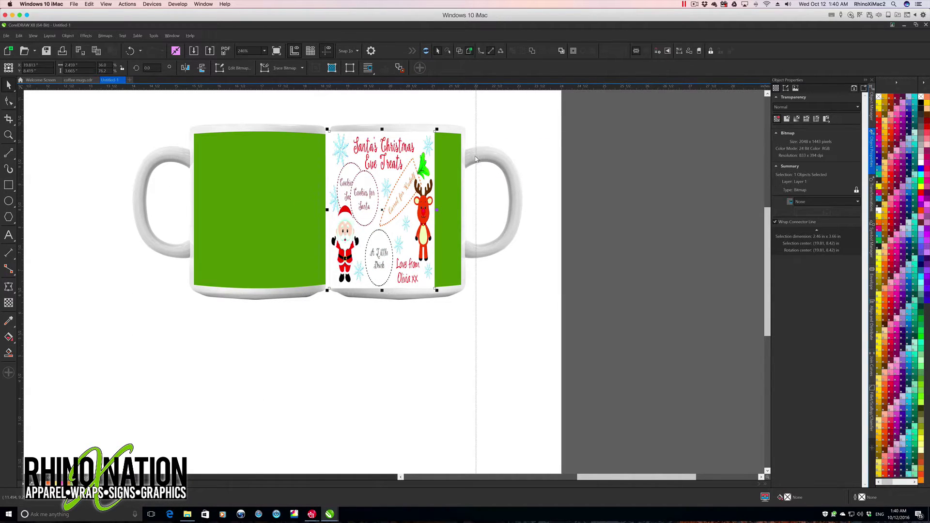
left_click_drag(461, 147, 461, 146)
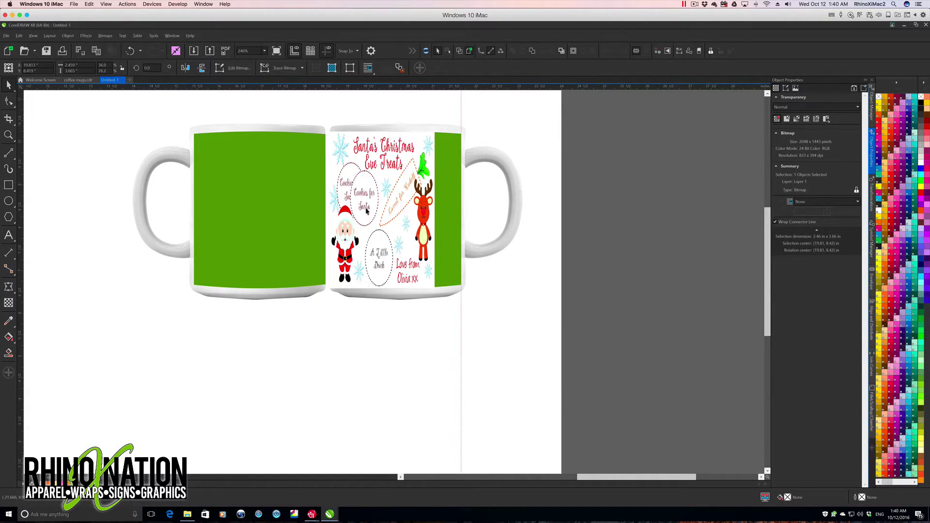
left_click(426, 216)
left_click_drag(435, 210, 626, 227)
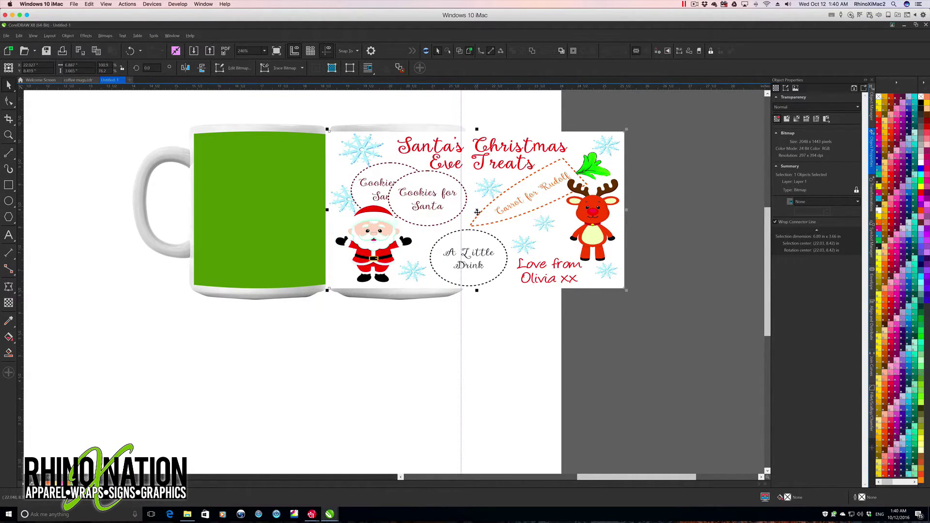
left_click_drag(625, 207, 595, 210)
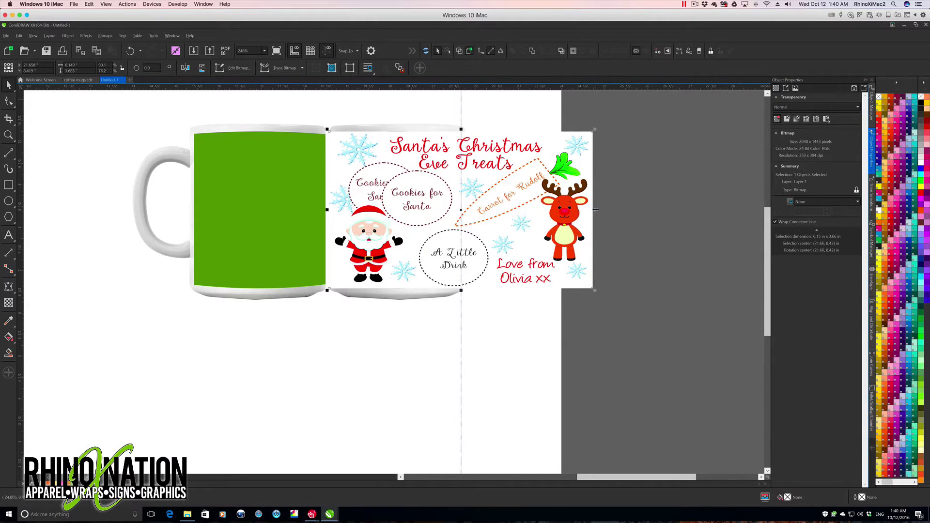
Step: Move the resized artwork off the page beside the mugs and place a copy directly below it
scroll(517, 274, "right", 2)
left_click_drag(365, 209, 609, 185)
left_click_drag(561, 167, 561, 340)
key("Escape")
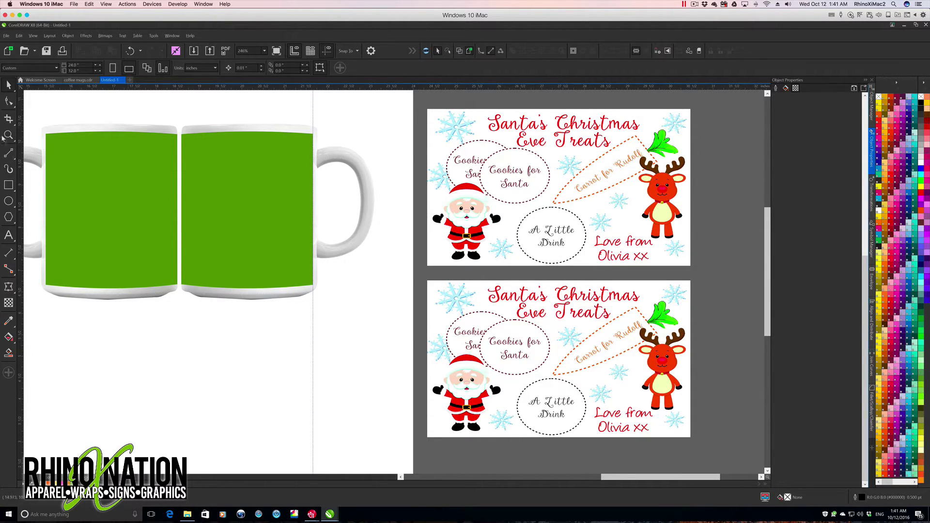
Step: Draw a rectangle about 3.07 by 3.66 inches over the upper artwork's left half and place a copy over the lower artwork's right half
left_click(8, 186)
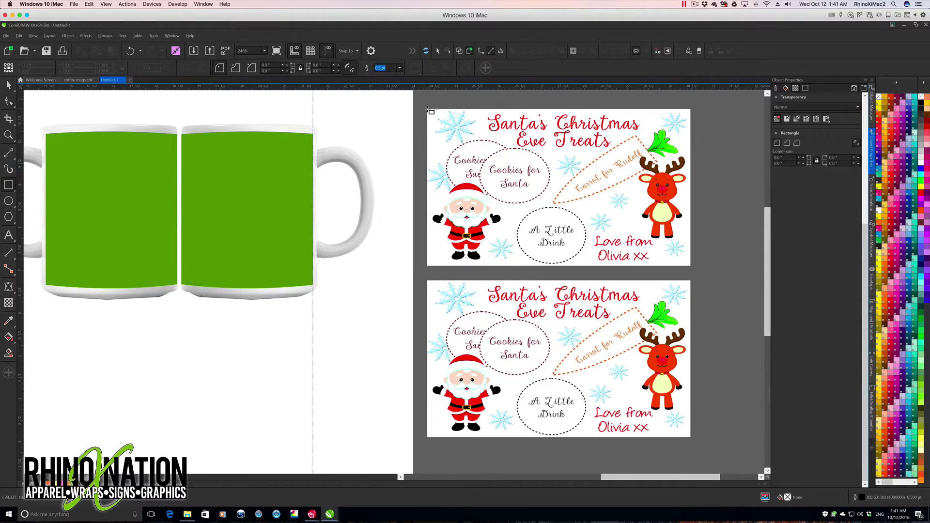
left_click_drag(430, 111, 560, 268)
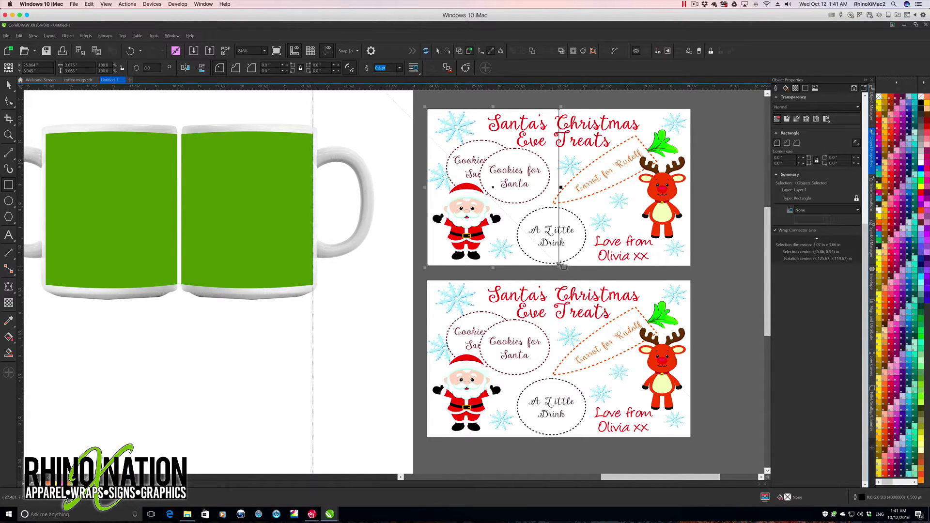
left_click(8, 85)
left_click_drag(559, 215, 690, 387)
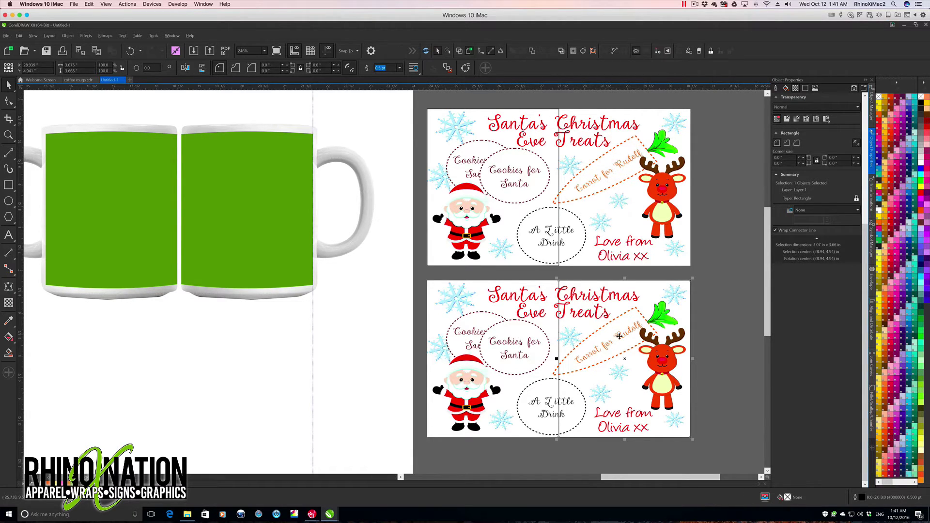
Step: PowerClip the upper artwork into the rectangle covering its left half
right_click(630, 151)
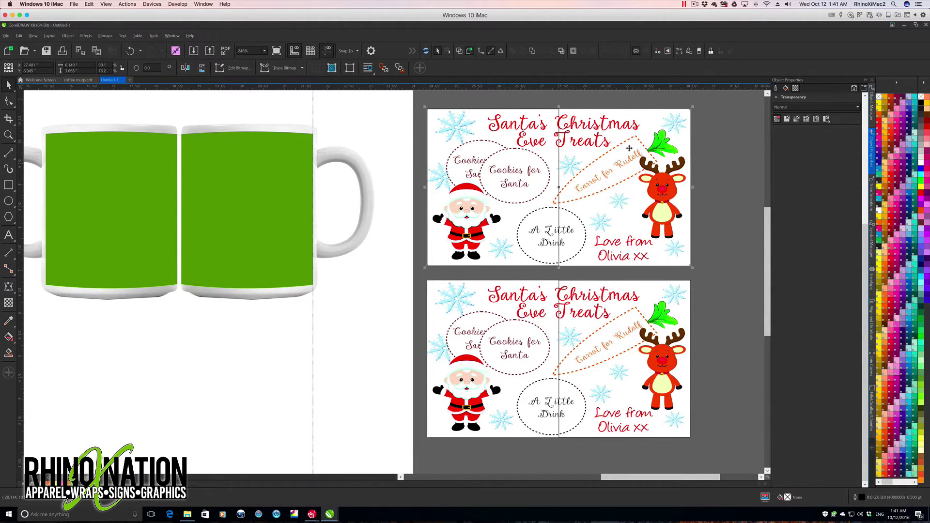
left_click(659, 159)
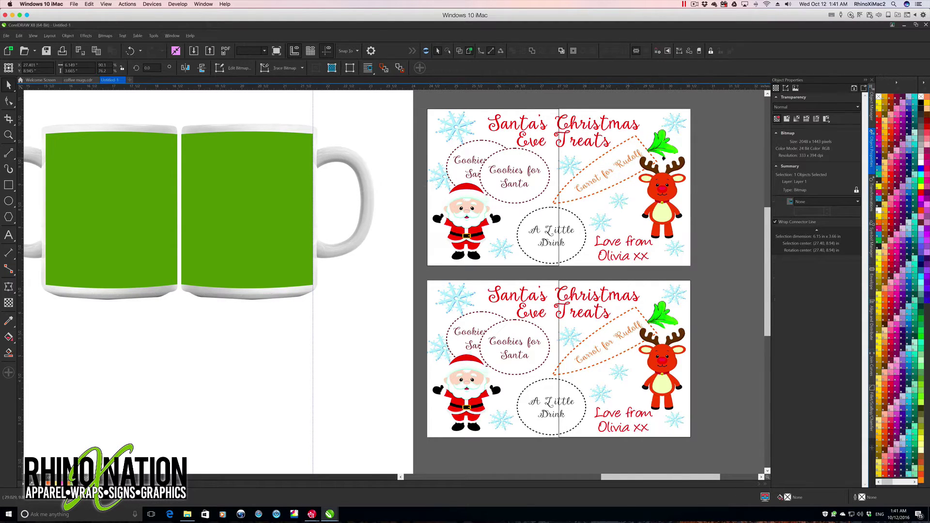
left_click(556, 155)
left_click(558, 203)
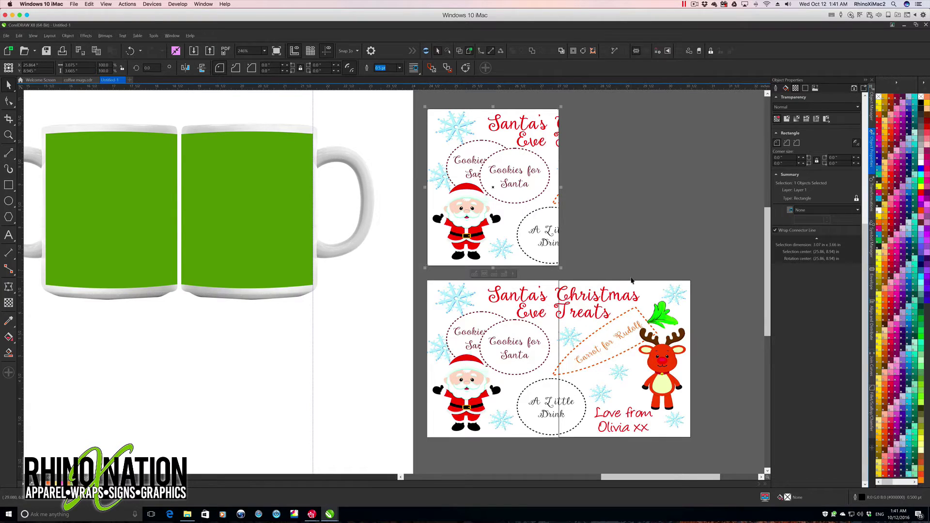
Step: PowerClip the lower artwork into its right-half rectangle and move the clipped reindeer half up beside the Santa half
right_click(451, 306)
left_click(486, 161)
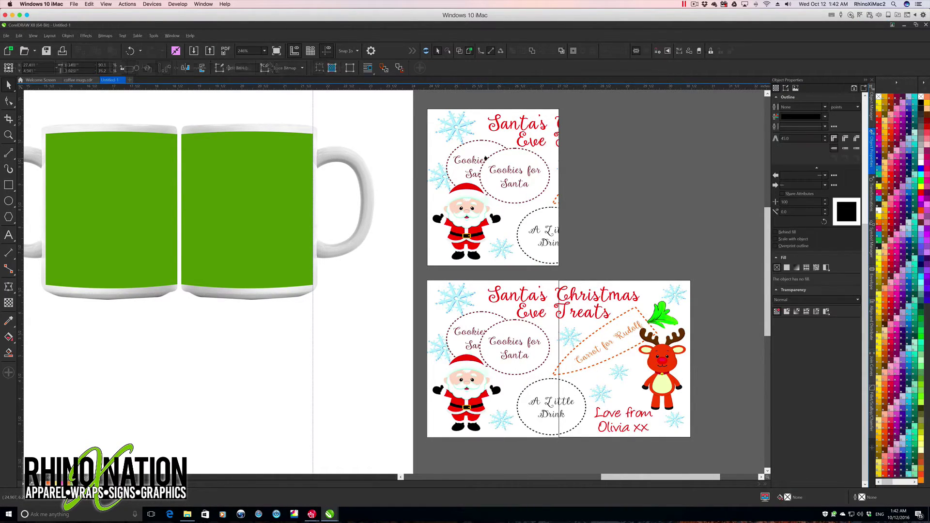
left_click(559, 283)
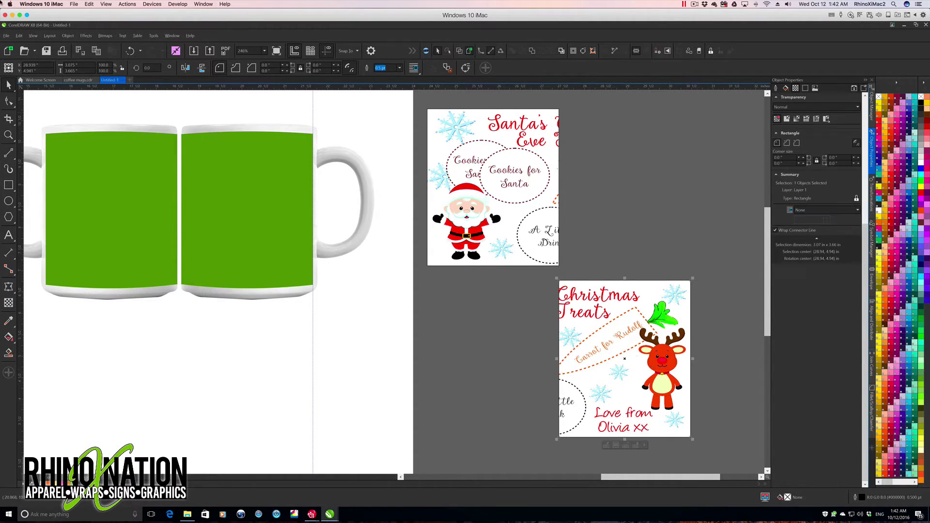
left_click(639, 218)
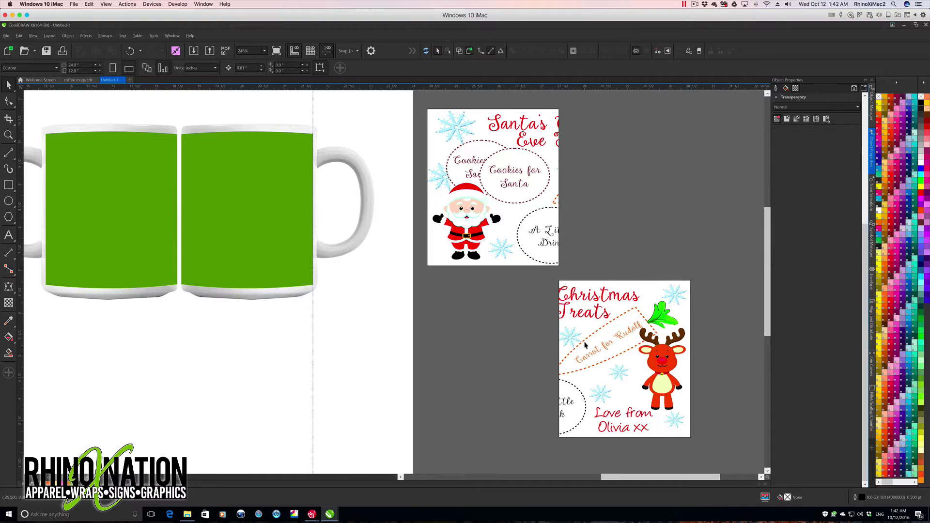
left_click_drag(585, 345, 587, 173)
Step: Apply an envelope to the clipped Santa half, created from the left mug's green panel shape
left_click(480, 188)
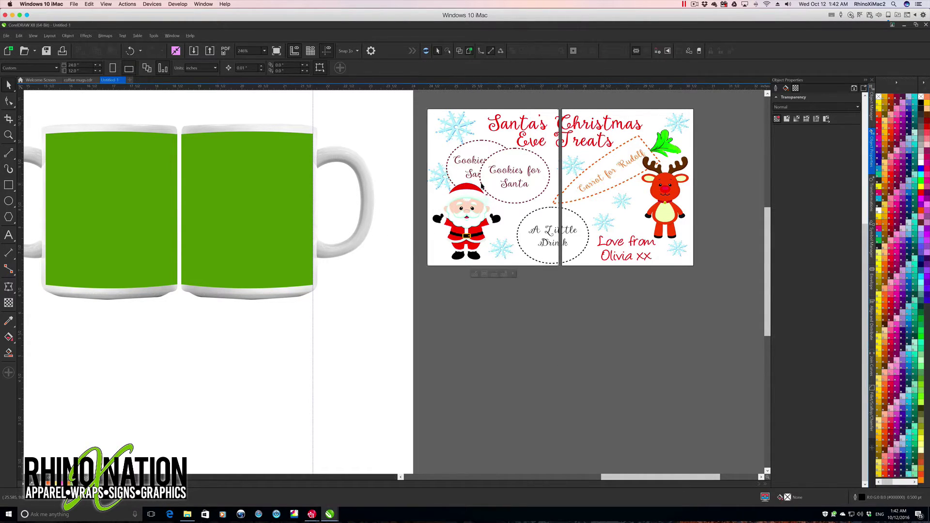
left_click(871, 285)
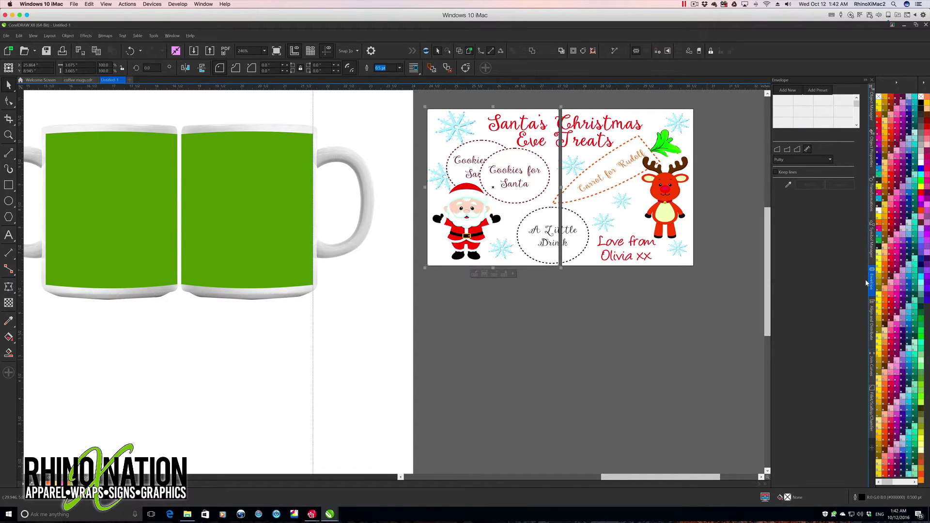
left_click(172, 36)
mouse_move(202, 194)
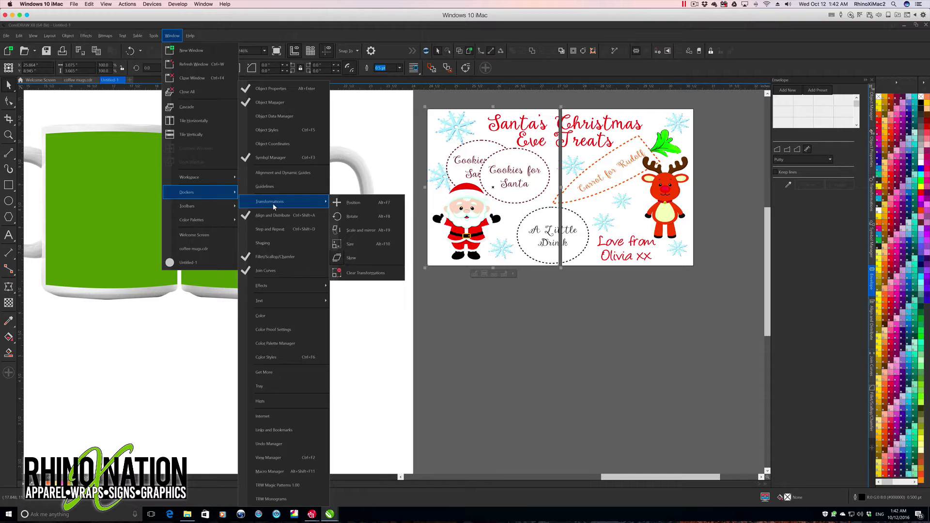
mouse_move(288, 287)
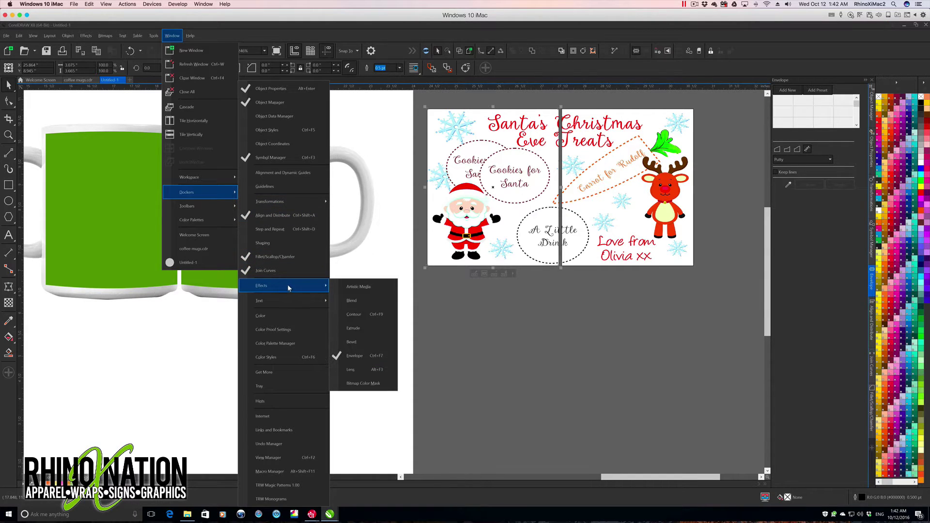
left_click(367, 356)
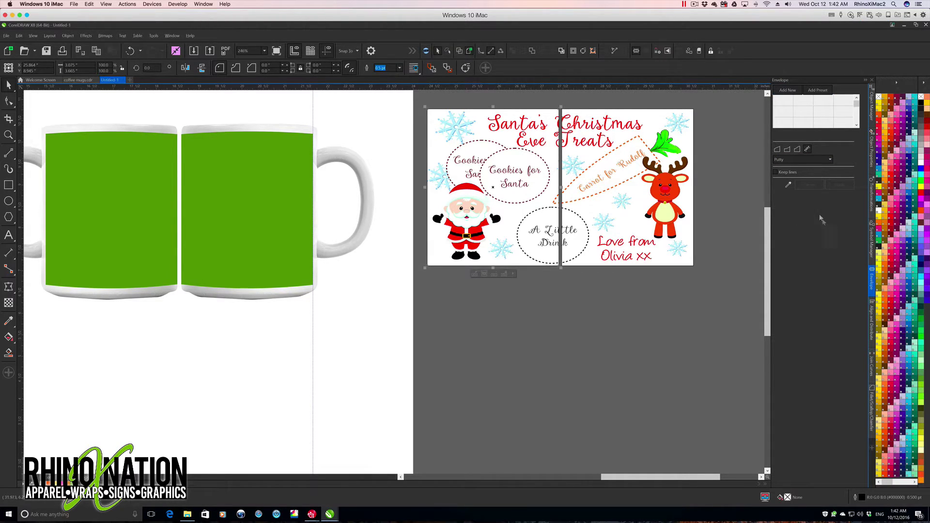
left_click(787, 185)
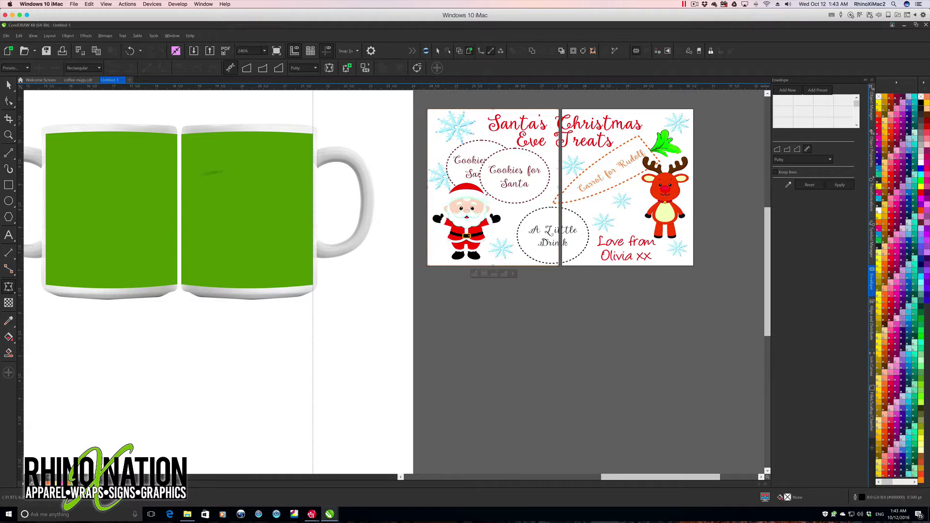
left_click(130, 186)
Step: Apply an envelope to the clipped reindeer half, created from the right mug's green panel shape
left_click(623, 159)
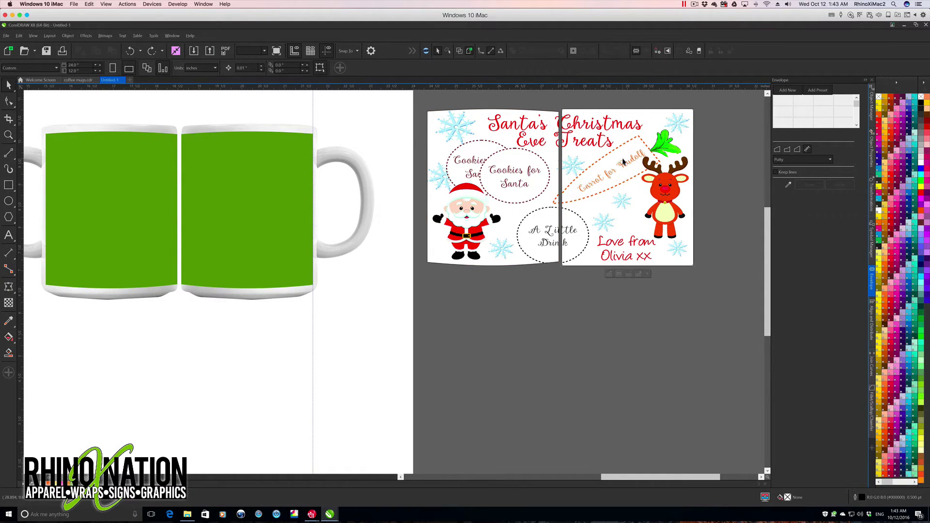
left_click(789, 185)
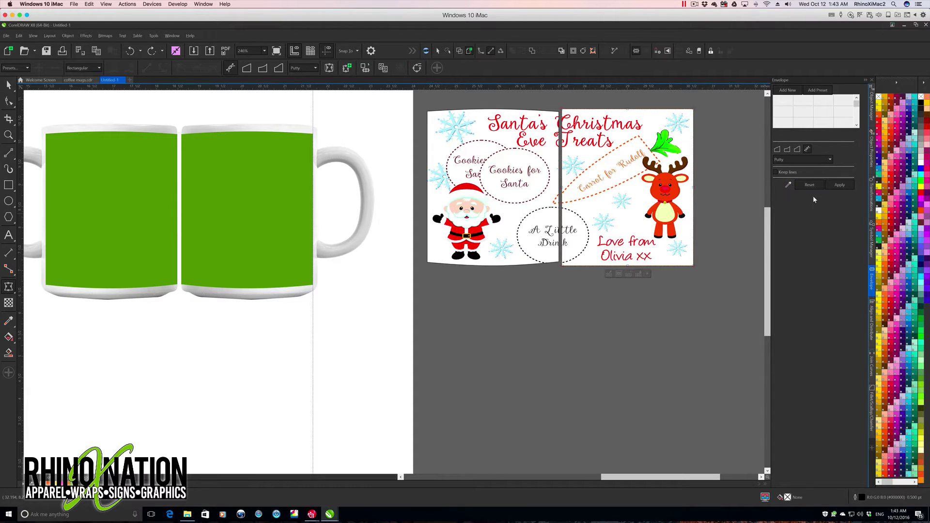
left_click(253, 187)
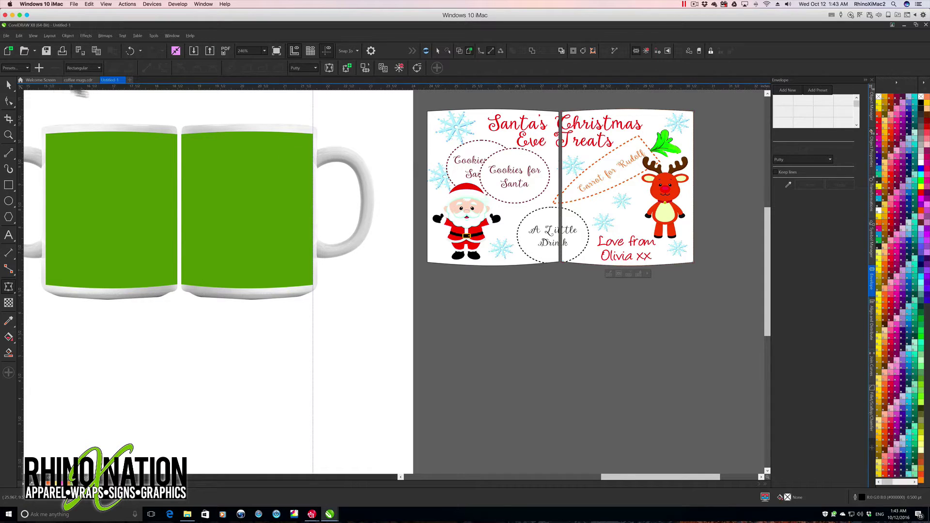
Step: Select both mug photos and place a copy of them below the green-panelled mugs
left_click(8, 85)
scroll(223, 199, "left", 5)
scroll(223, 199, "down", 1)
left_click(224, 199)
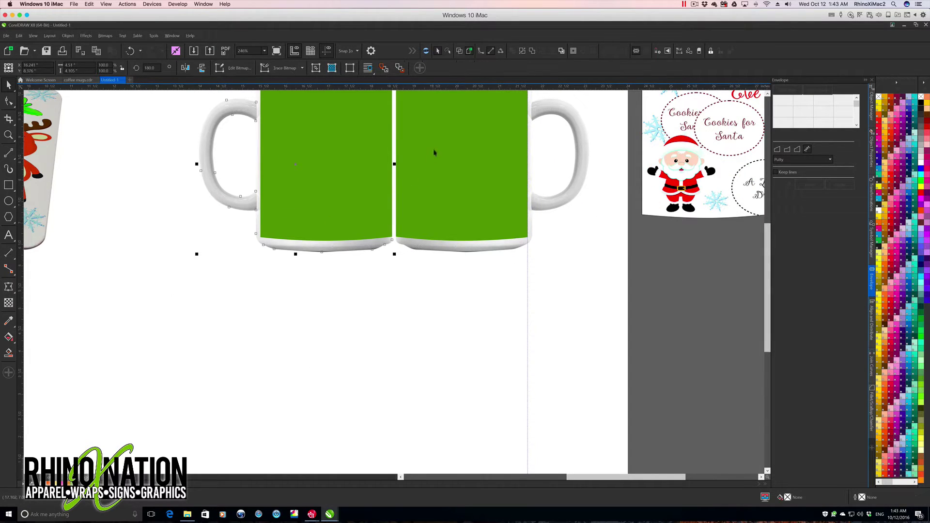
left_click(548, 107, "shift")
left_click_drag(548, 108, 550, 307)
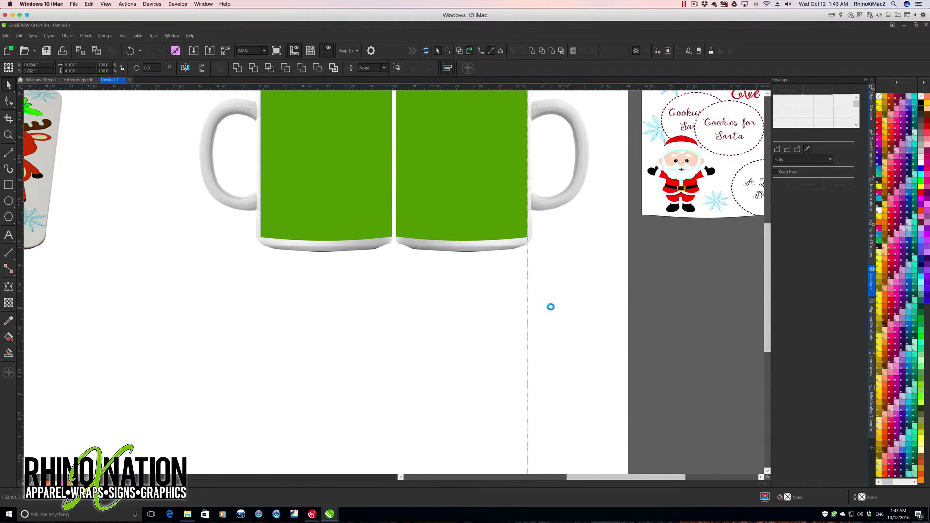
Step: Select both curved artwork halves and move them onto the copied blank mugs
scroll(763, 476, "right", 5)
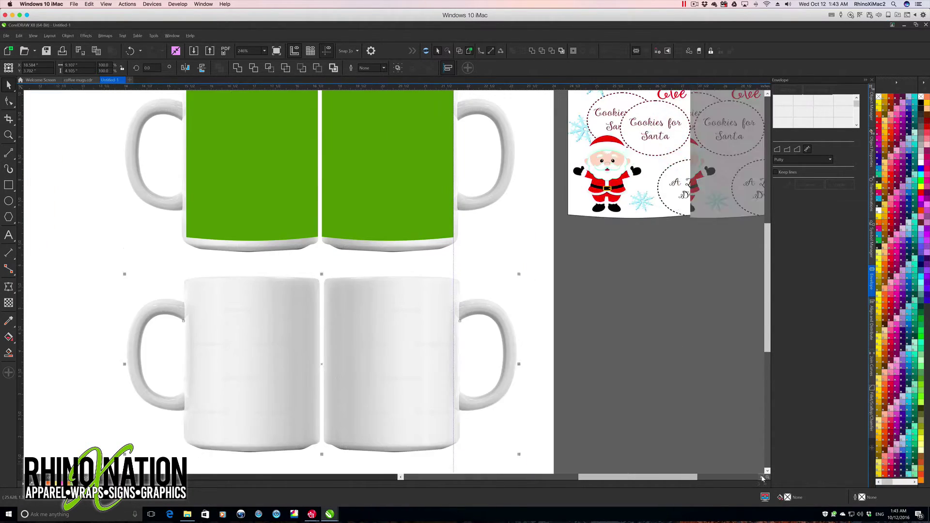
left_click(677, 175)
left_click_drag(691, 153, 313, 380)
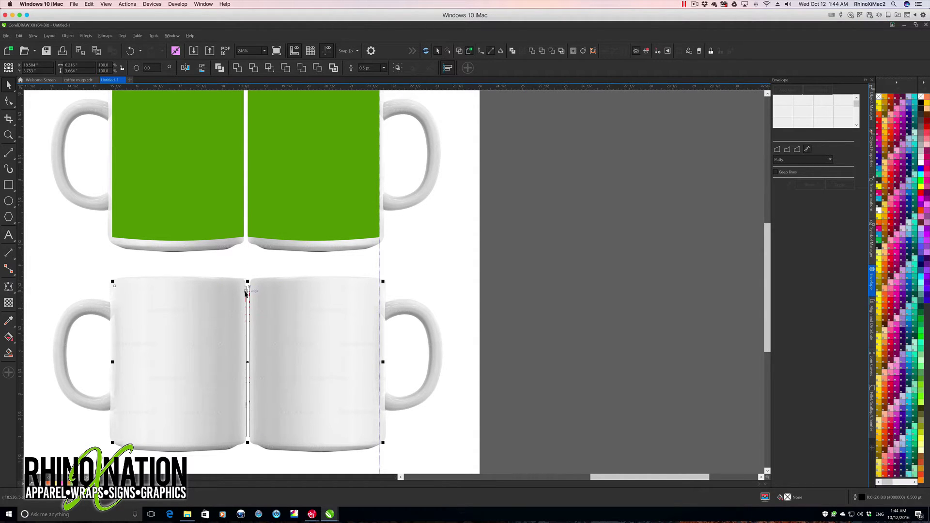
Step: Bring both curved artwork halves in front of the blank mugs and nudge the reindeer half to fit the right mug
key("Left")
left_click(68, 36)
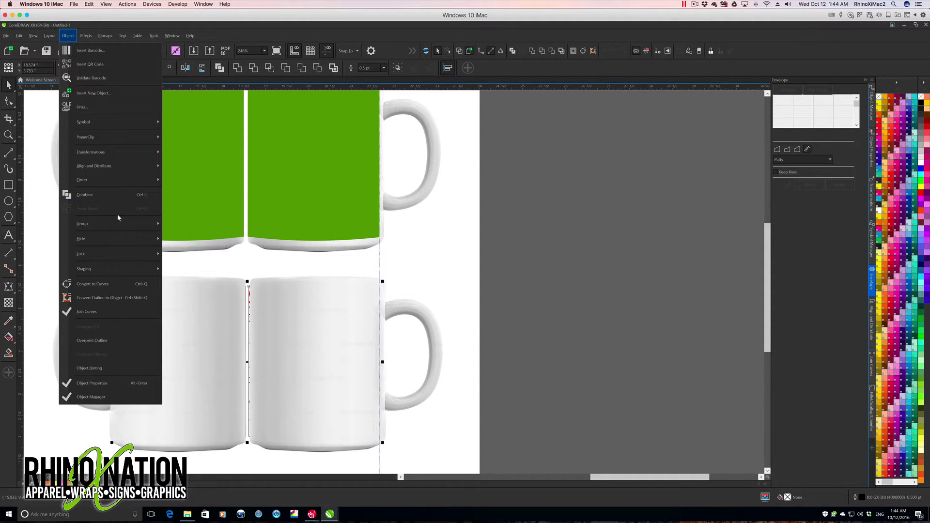
mouse_move(123, 180)
left_click(202, 184)
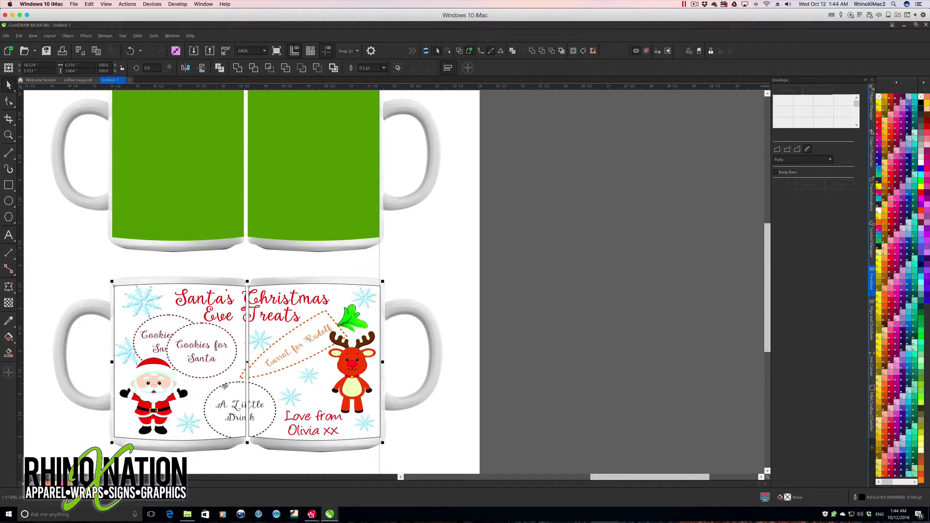
left_click(280, 359)
key("Right")
key("Left")
key("Left")
key("Left")
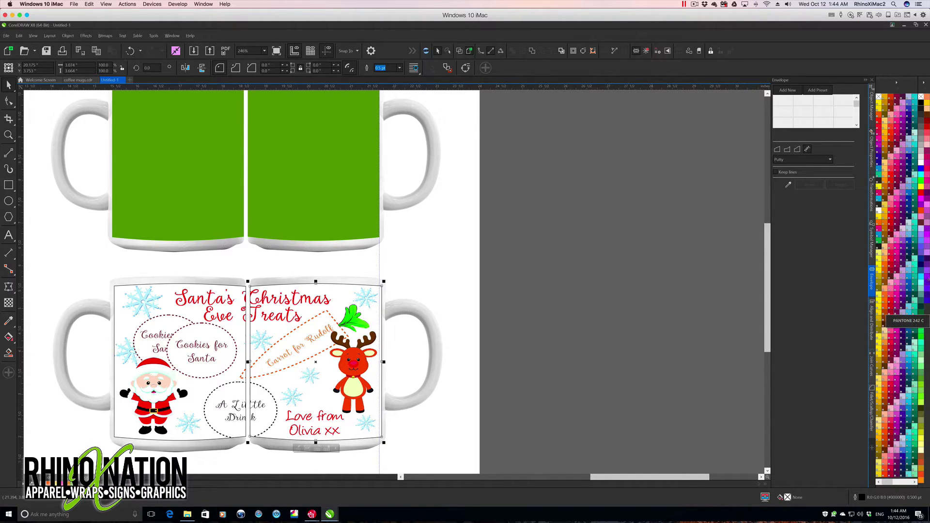
Step: Remove the outline from both curved artwork halves
left_click(211, 351, "shift")
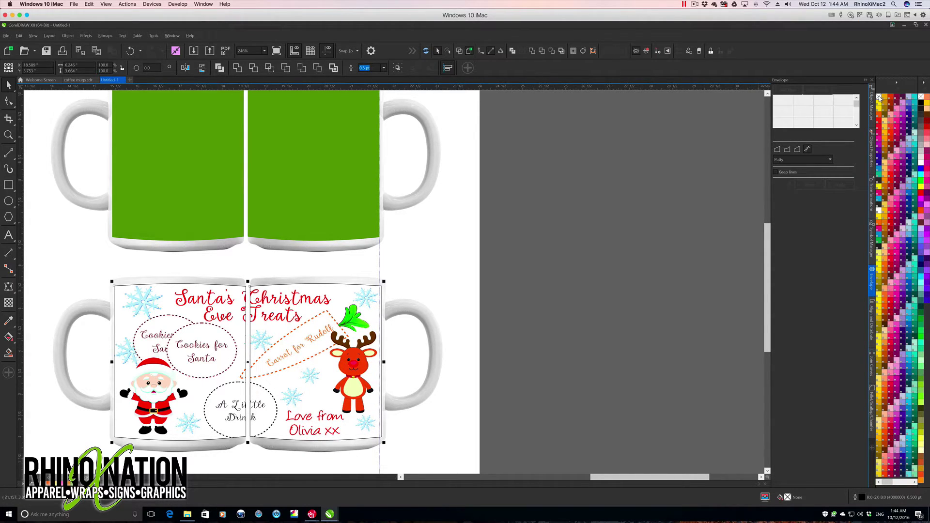
right_click(878, 97)
left_click(511, 347)
Step: Set the bitmap inside the Santa half's PowerClip to the Multiply merge mode and finish editing the clip
scroll(512, 347, "left", 3)
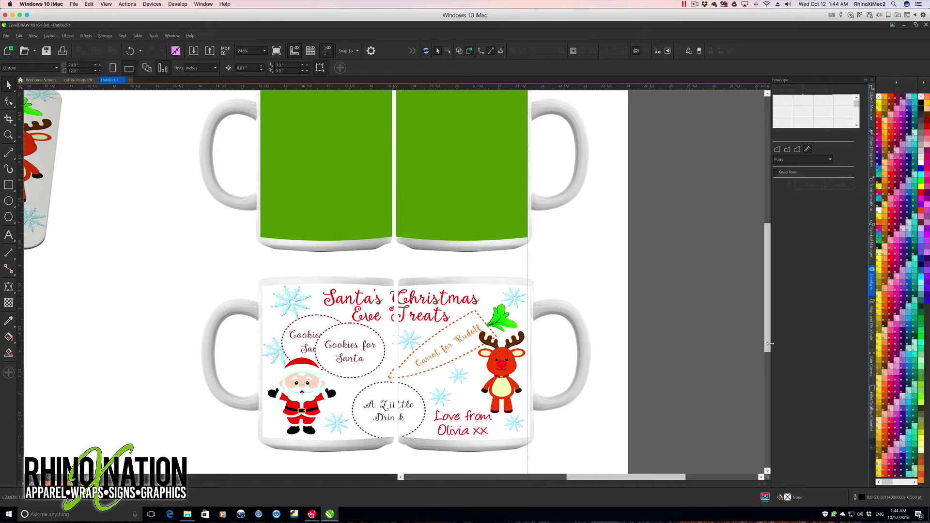
left_click_drag(770, 344, 770, 357)
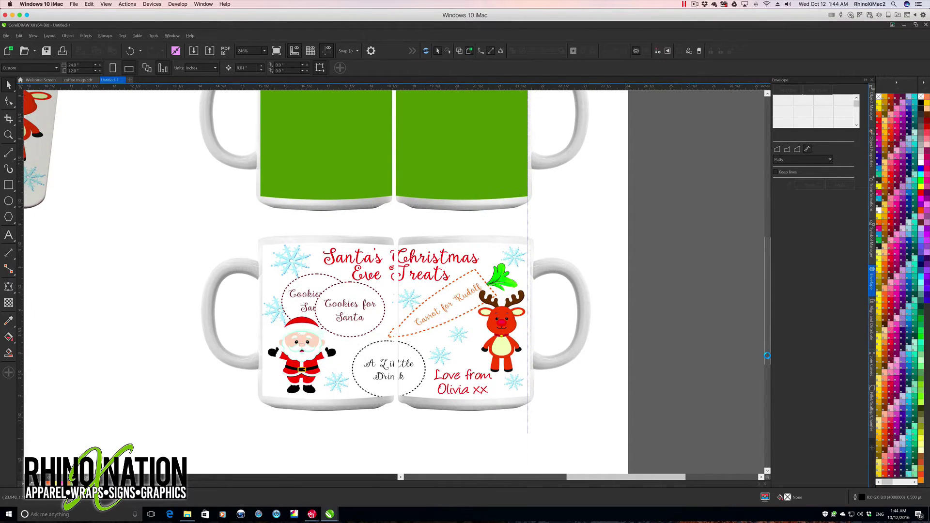
left_click(871, 152)
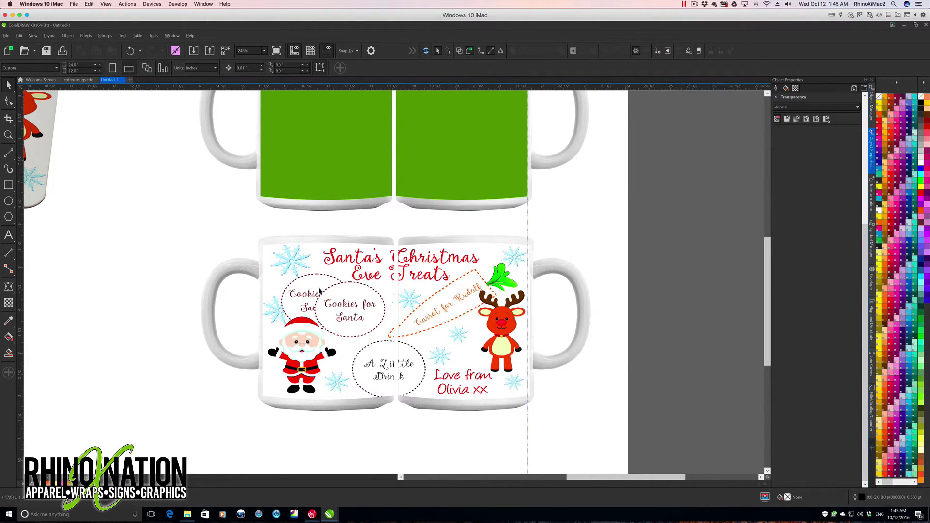
left_click(307, 328)
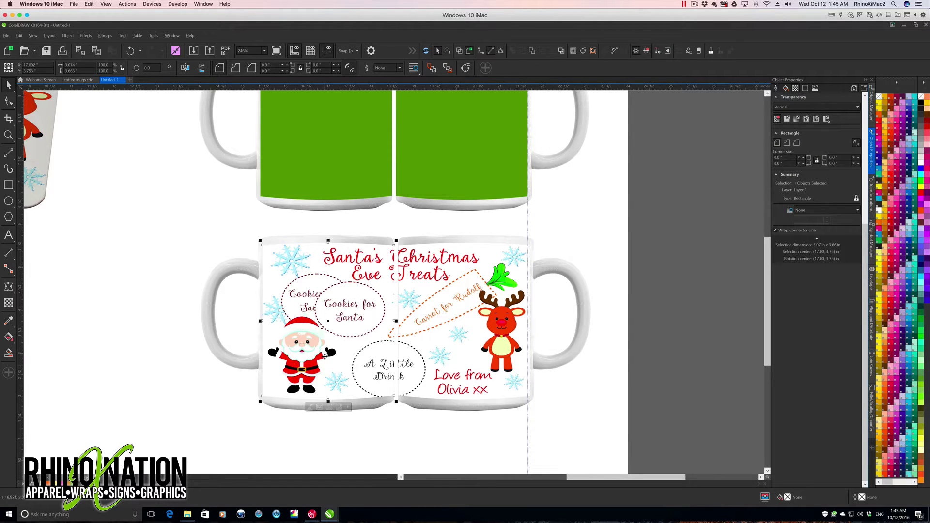
left_click(308, 407)
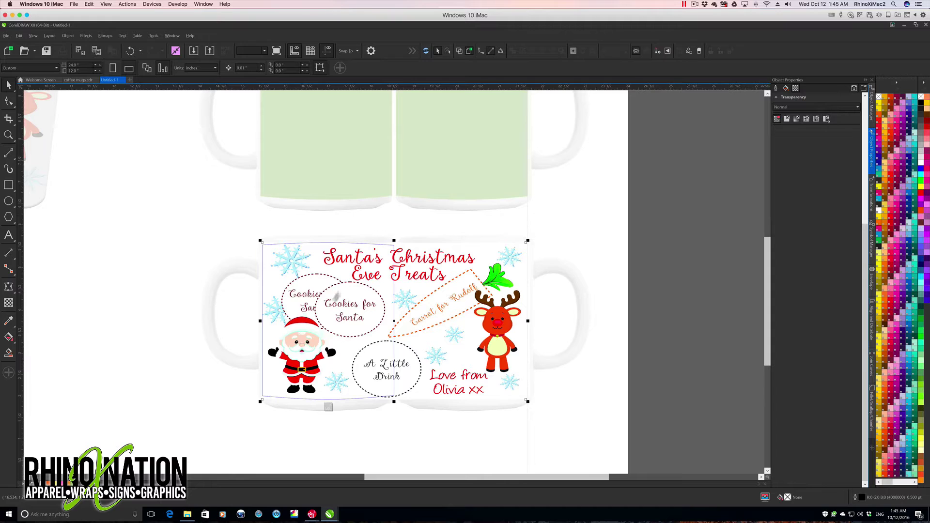
left_click(793, 108)
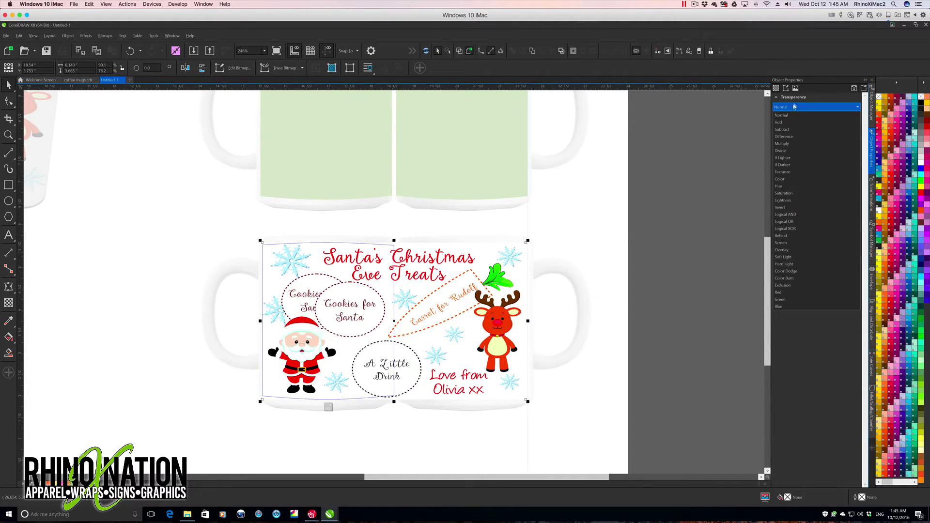
left_click(782, 144)
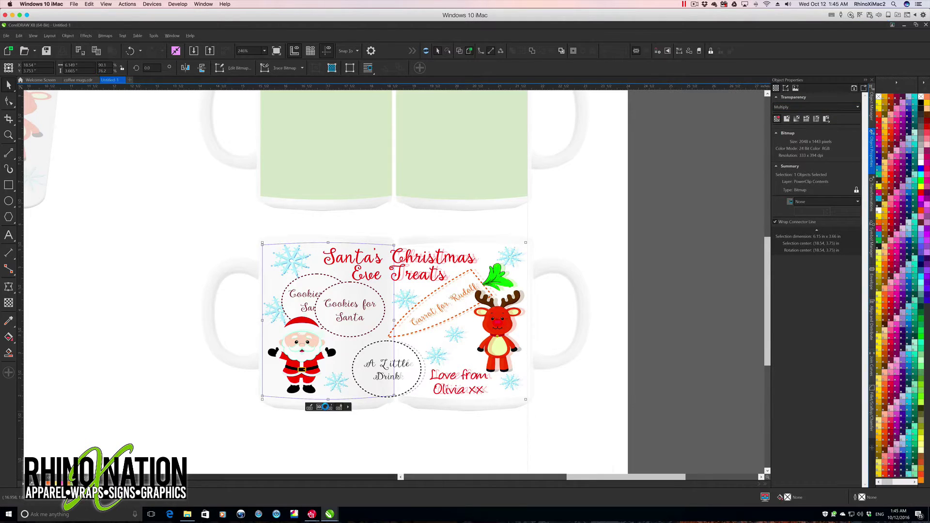
left_click(329, 407)
Step: Set the bitmap inside the reindeer half's PowerClip to Multiply and finish editing the clip
left_click(467, 297)
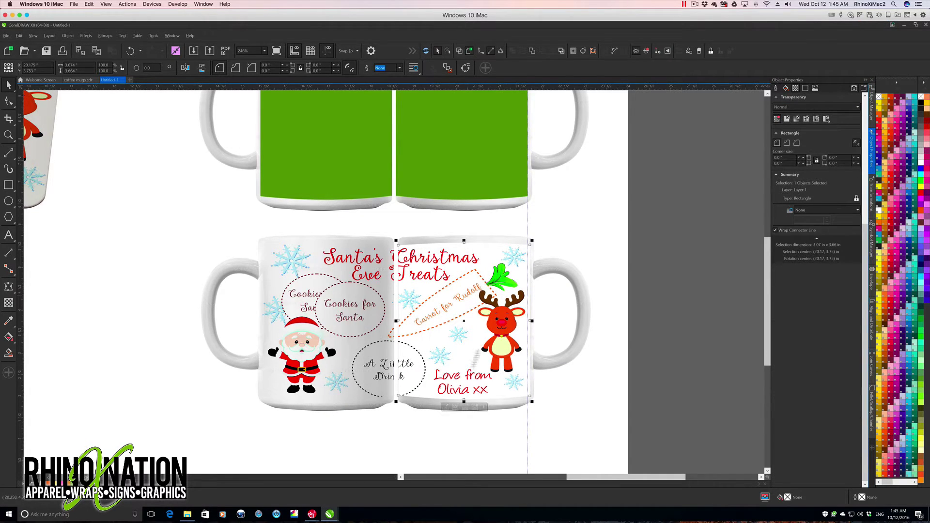
left_click(445, 406)
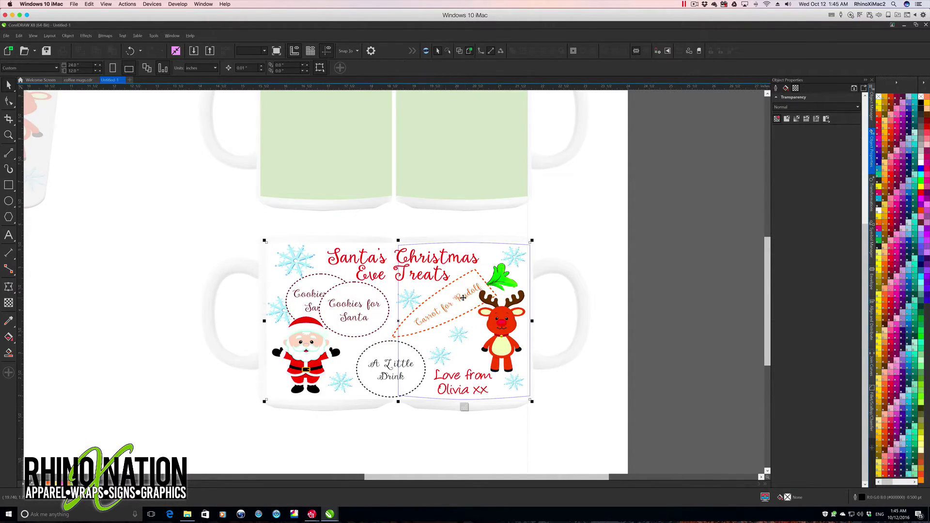
left_click(791, 107)
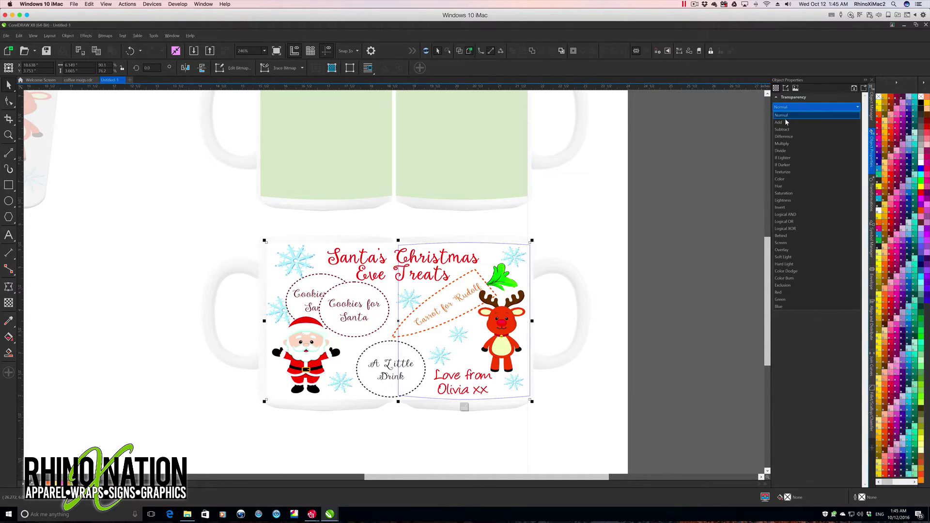
left_click(798, 145)
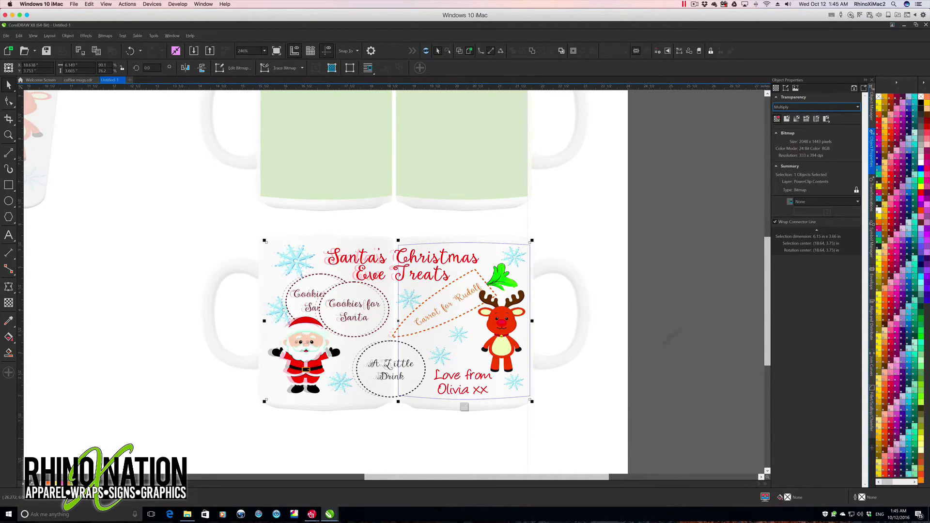
left_click(464, 408)
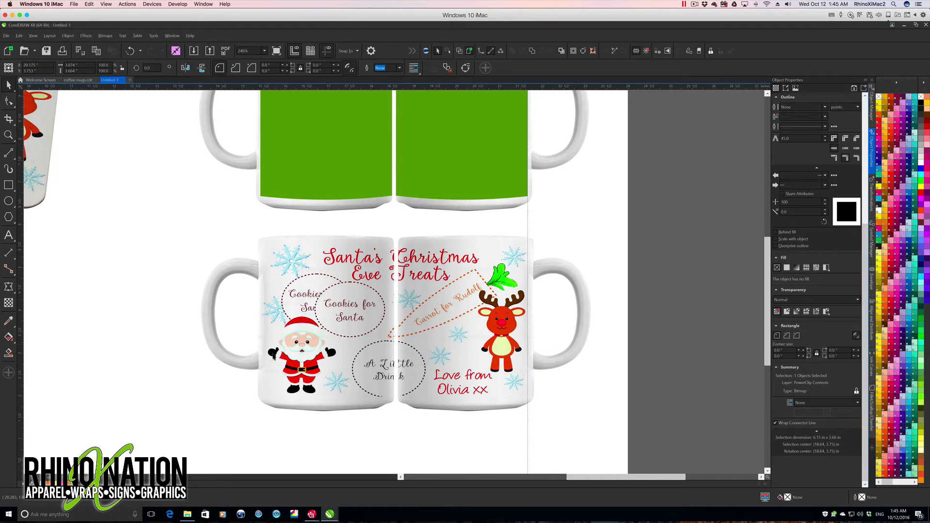
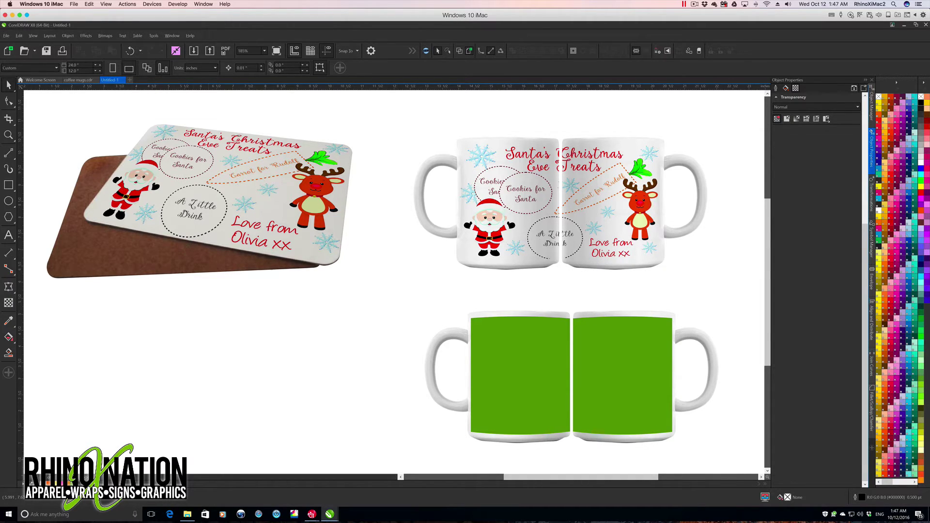
Step: Switch to the coffee mugs document and place the cardinal mascot beside the plain cream mug
left_click(78, 81)
left_click(518, 339)
key("F2")
left_click_drag(446, 258, 586, 409)
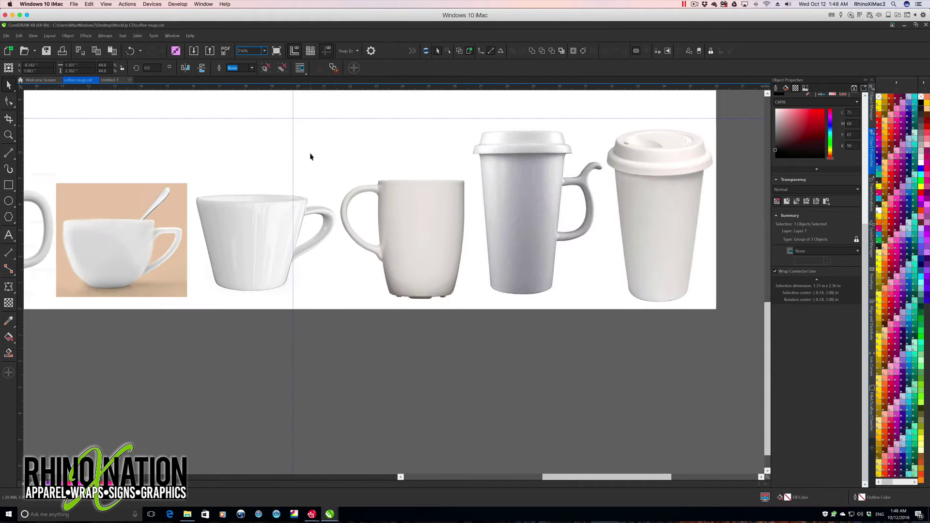
left_click_drag(570, 477, 466, 470)
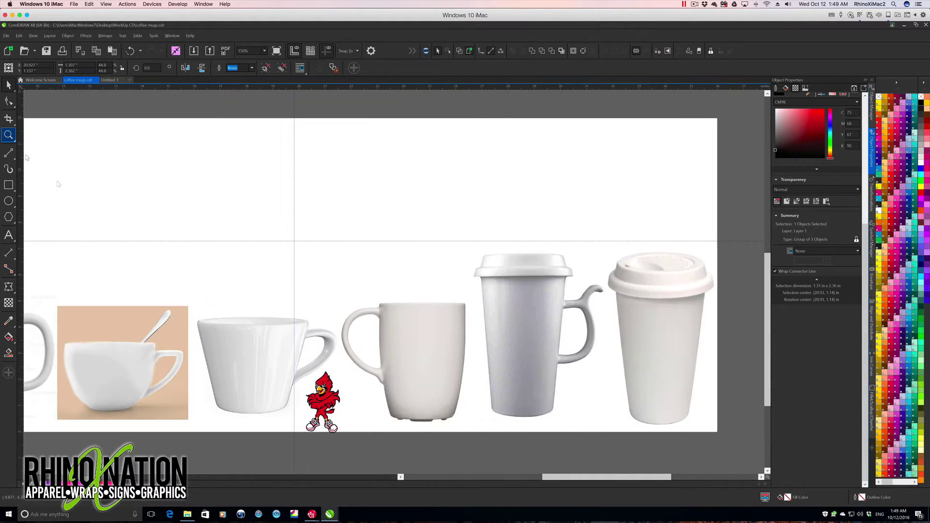
Step: Draw a gold, outline-free rectangle about 2.76 by 0.68 in across the upper part of the cream mug
key("space")
key("z")
left_click_drag(331, 230, 501, 441)
left_click(8, 185)
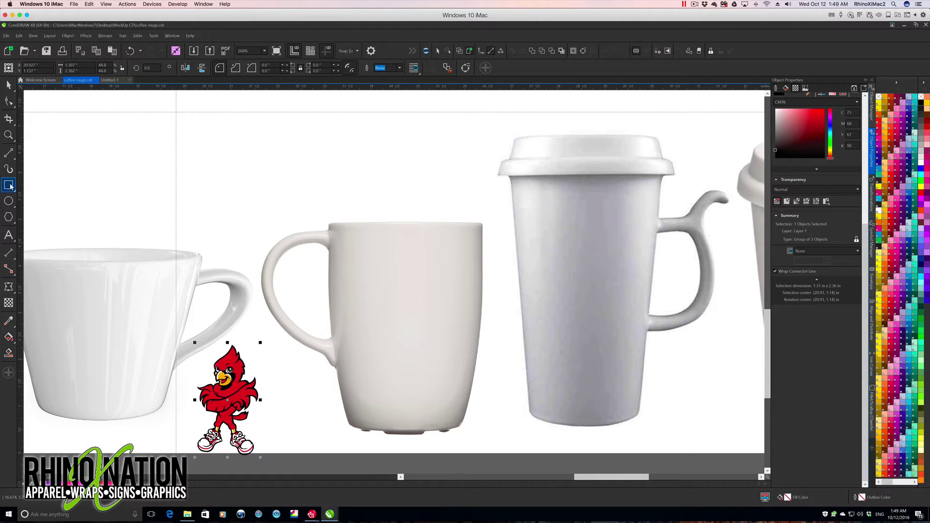
mouse_move(340, 235)
left_mouse_down()
mouse_move(416, 269)
mouse_move(472, 269)
left_mouse_up()
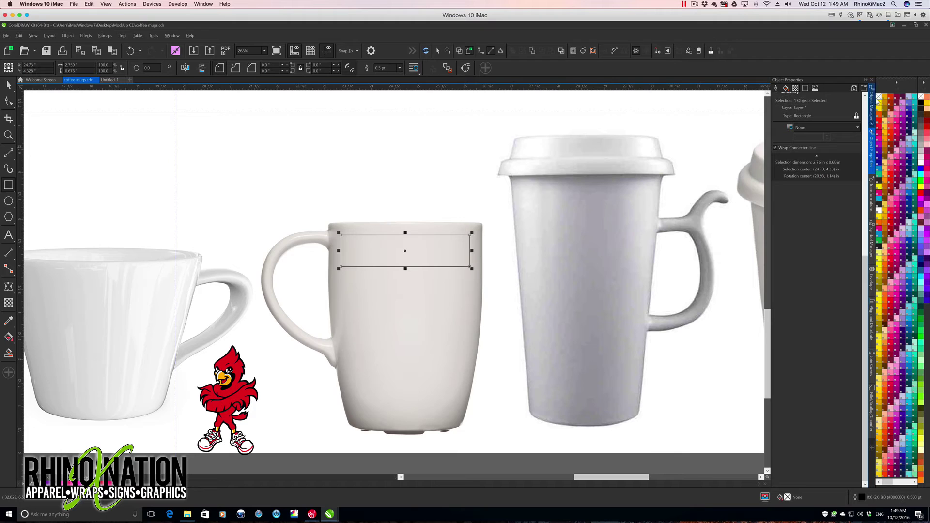
right_click(878, 96)
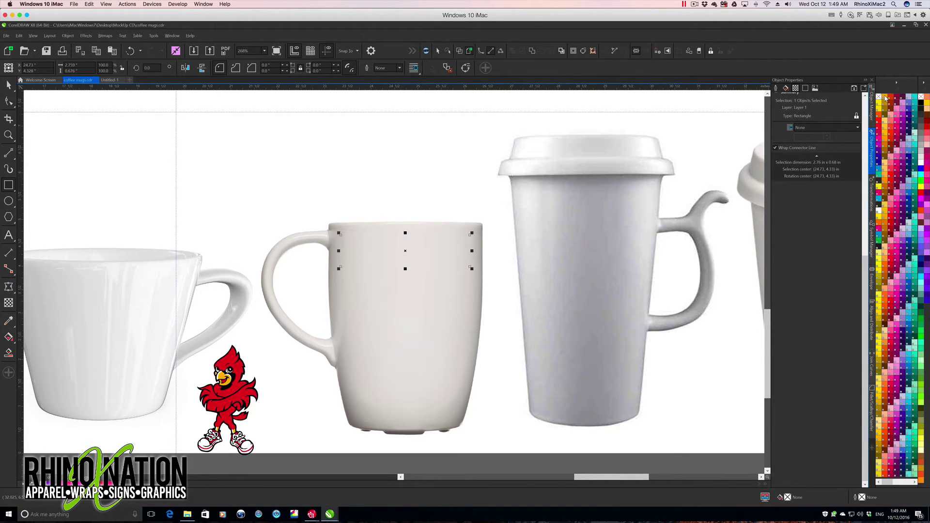
left_click(884, 97)
key("space")
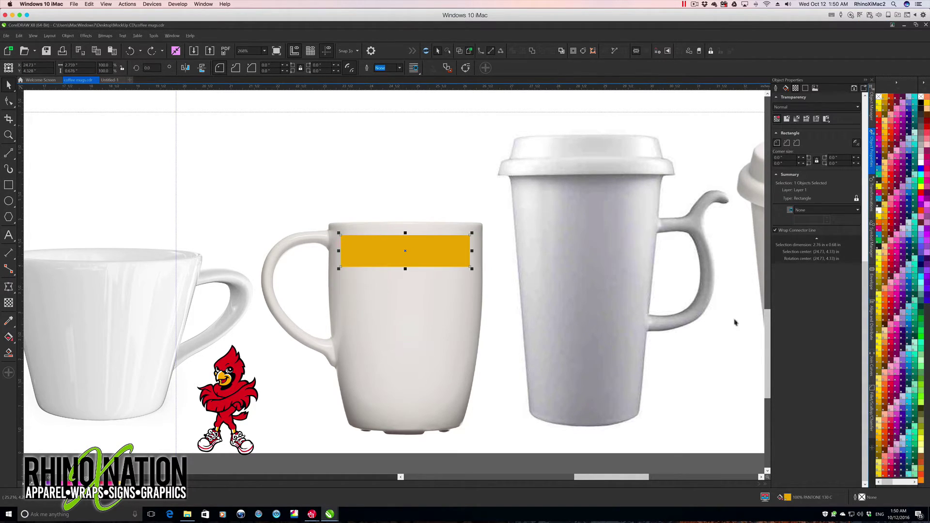
Step: Apply a Single Arc envelope to the gold rectangle and bend its lower edge upward into a shallow arch
left_click(872, 286)
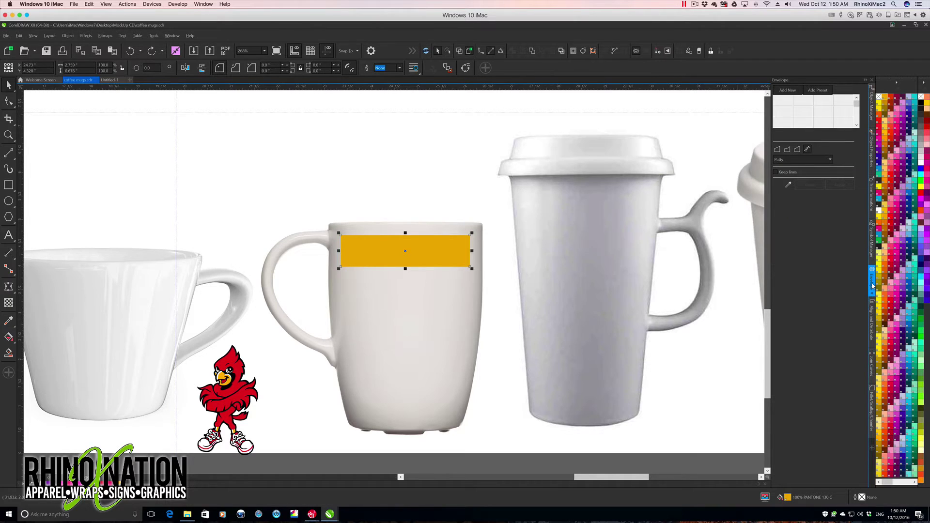
left_click(788, 150)
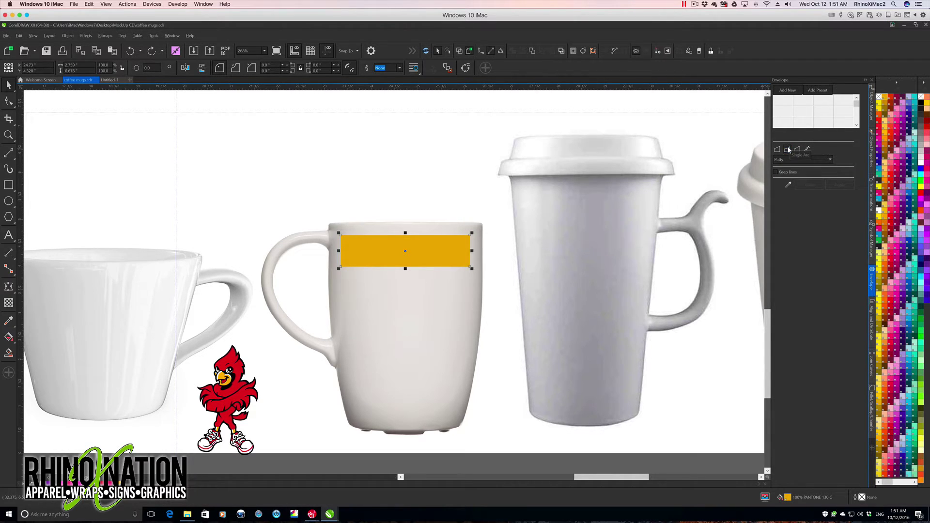
left_click(787, 90)
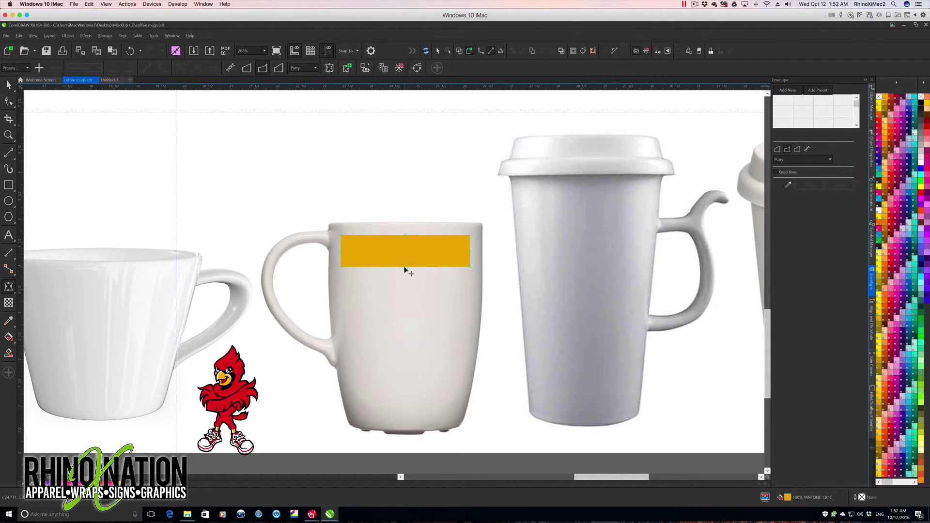
left_click_drag(404, 266, 406, 263)
key("space")
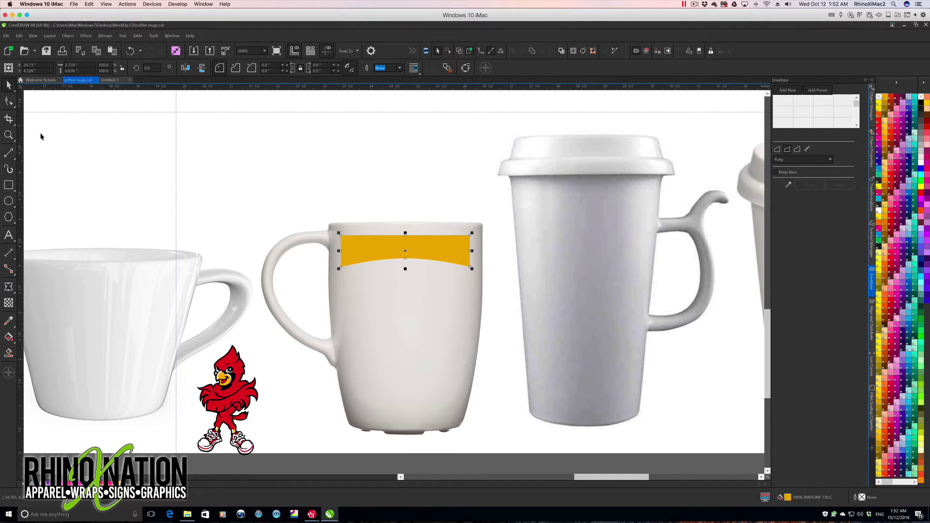
Step: Copy the arched bar to the cream mug's lower part, mirror it vertically, and scale it to about 79.3%, raising it slightly
left_click_drag(406, 259, 404, 400)
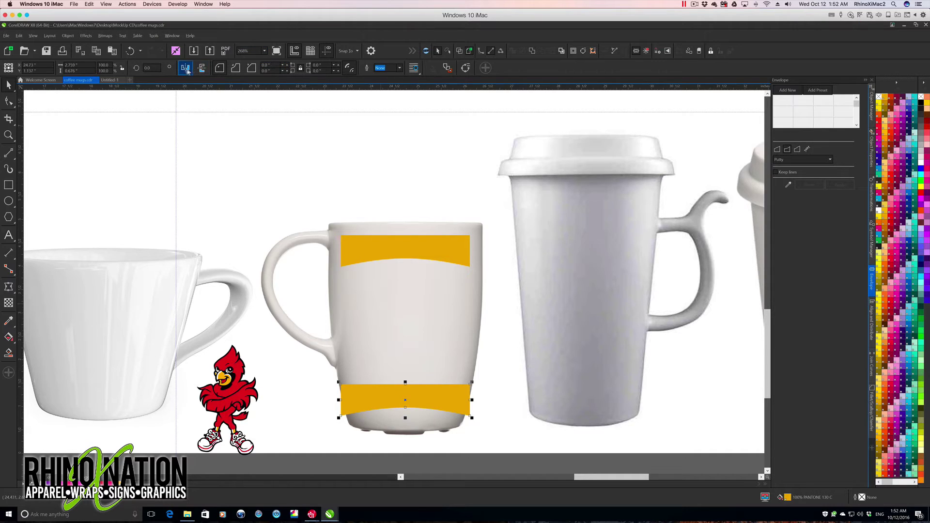
left_click(202, 68)
left_click_drag(472, 418, 465, 414)
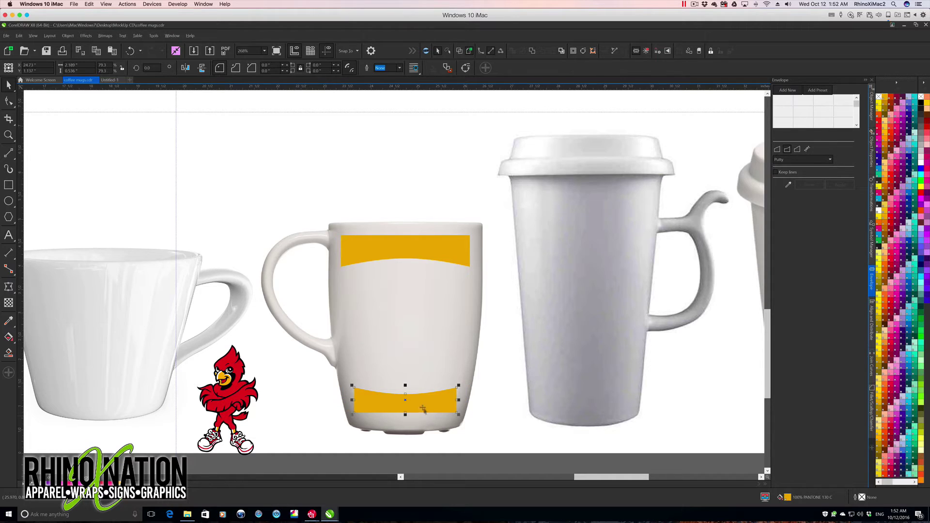
left_click_drag(409, 404, 409, 395)
Step: Lower the top gold bar slightly, scale it to 93%, and place the cardinal mascot between the two bars
left_click_drag(405, 250, 406, 255)
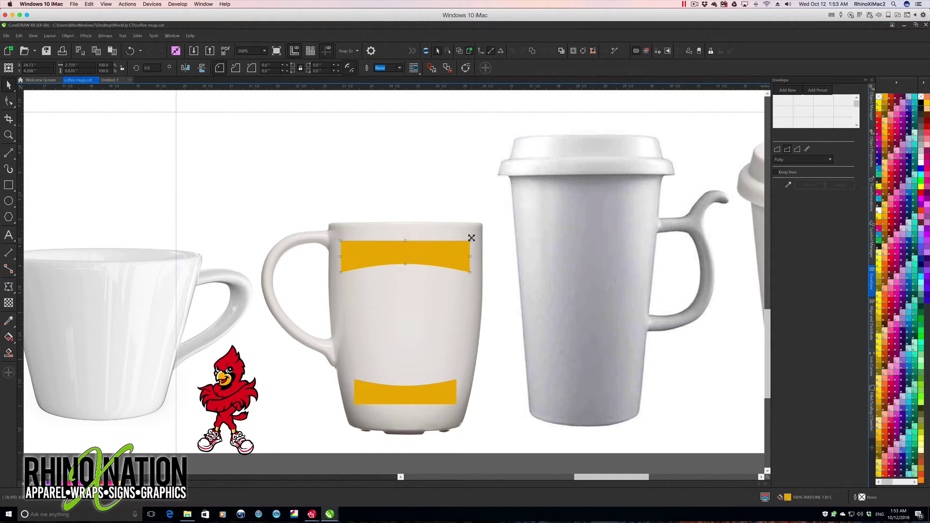
left_click_drag(470, 238, 466, 241)
left_click_drag(224, 402, 402, 328)
left_click(406, 265)
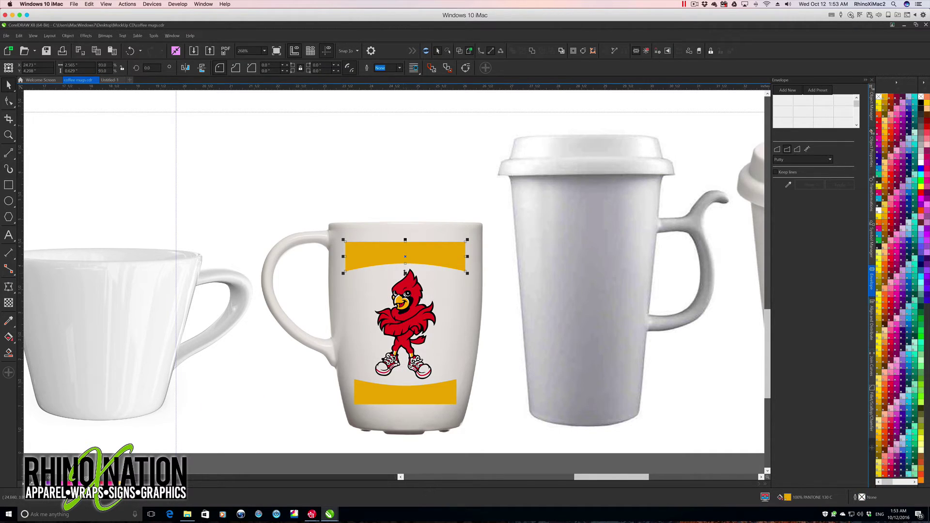
Step: Add the text FORESTVILLE above the cream mug and set its font to College-Black
left_click(8, 235)
left_click(310, 149)
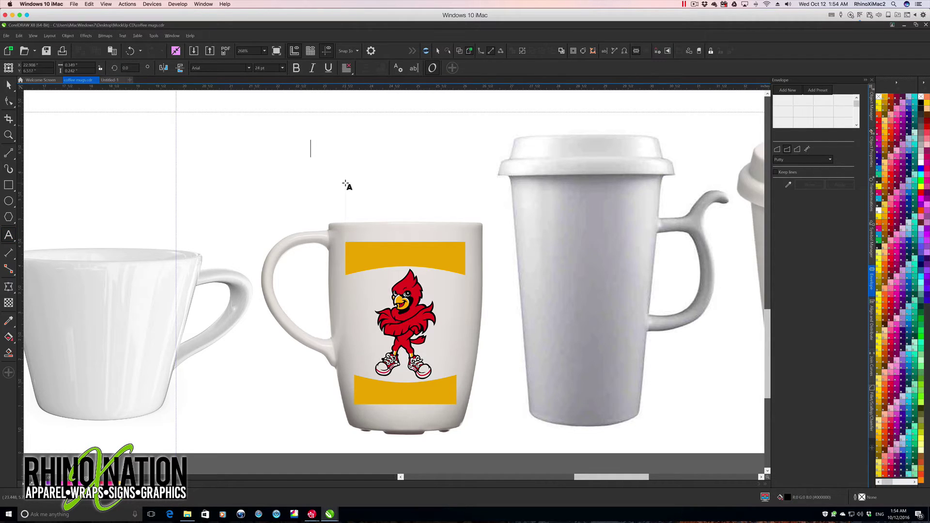
type("FORESTVILLE")
key("ctrl+space")
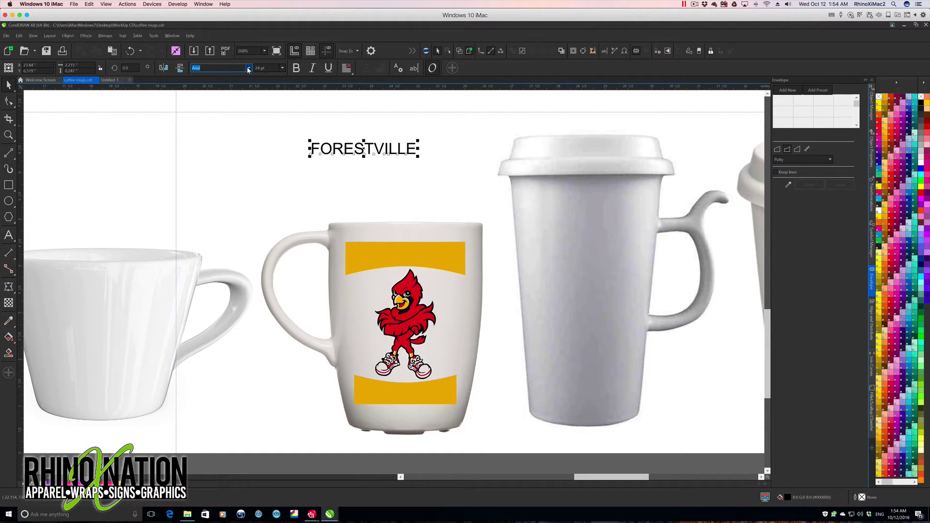
left_click(248, 69)
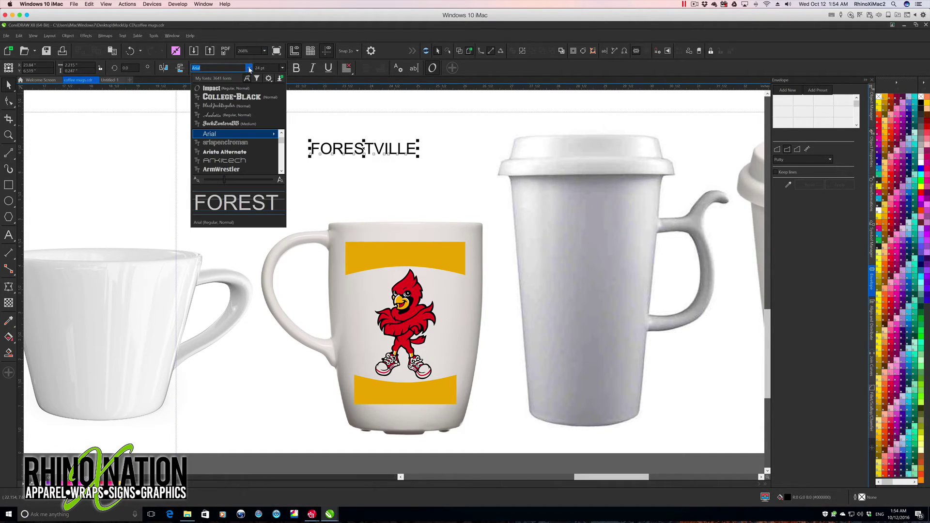
left_click(242, 99)
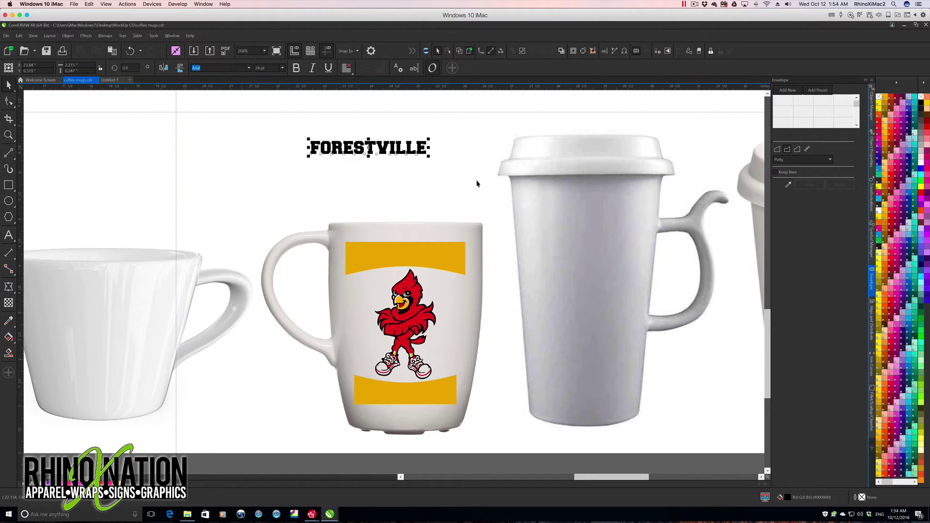
Step: Duplicate the FORESTVILLE text just below the original and change the copy's wording to CARDINALS
left_click_drag(368, 146, 400, 172)
right_click(401, 172)
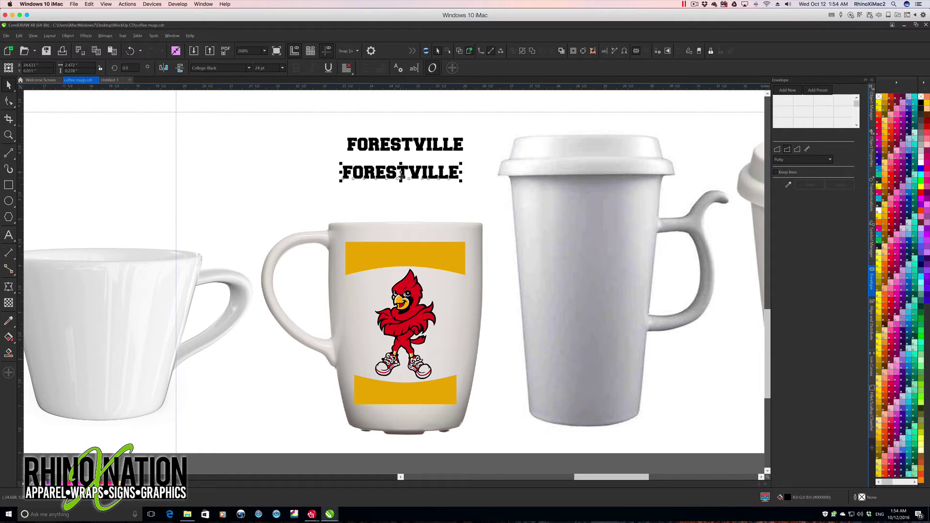
double_click(394, 176)
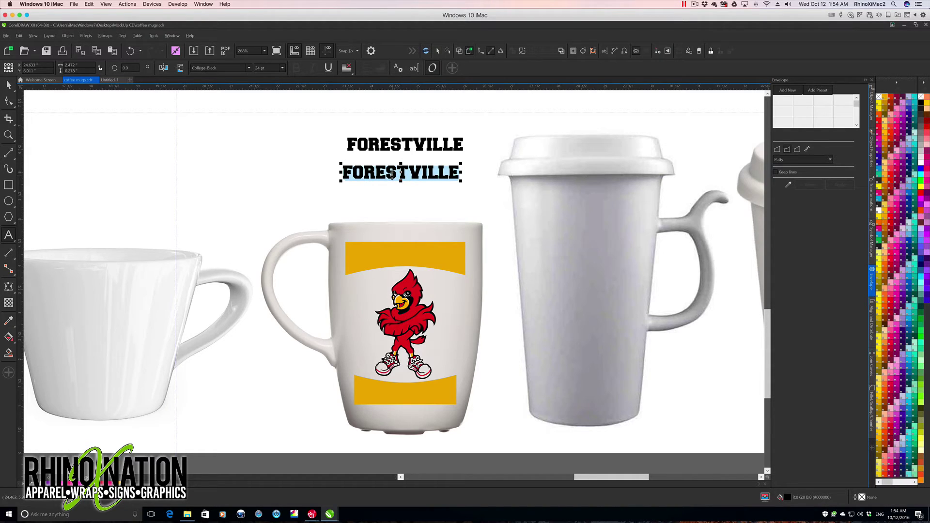
type("CAR")
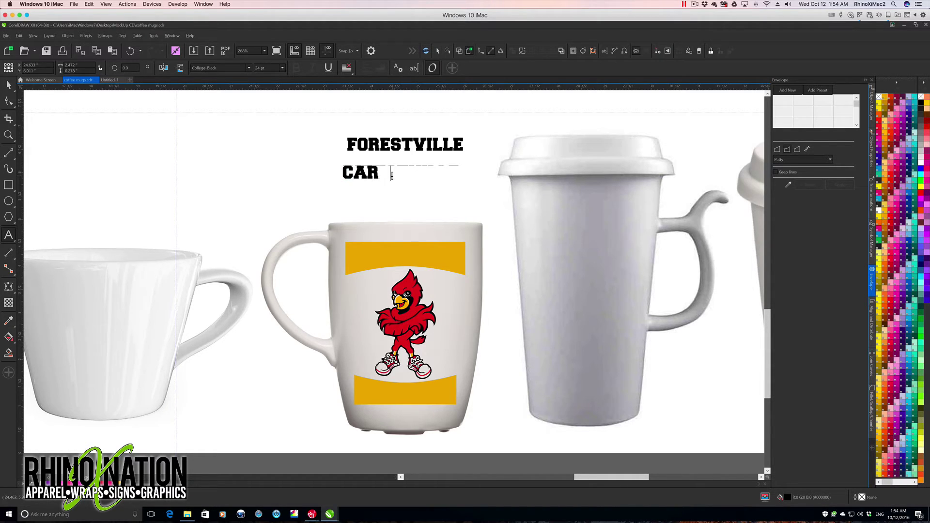
type("DINALS")
key("Escape")
key("Escape")
Step: Shape FORESTVILLE with an envelope created from the upper gold bar and CARDINALS with one from the lower bar
left_click(403, 148)
left_click(788, 186)
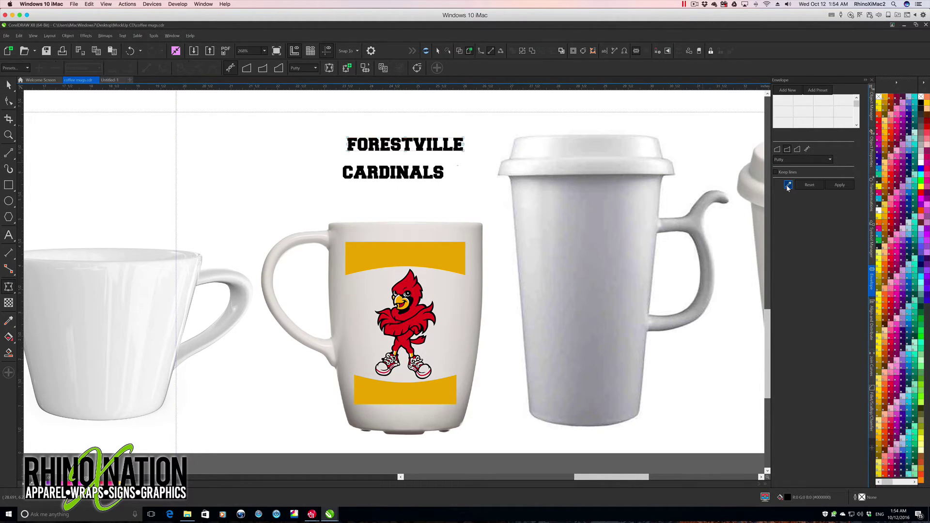
left_click(372, 254)
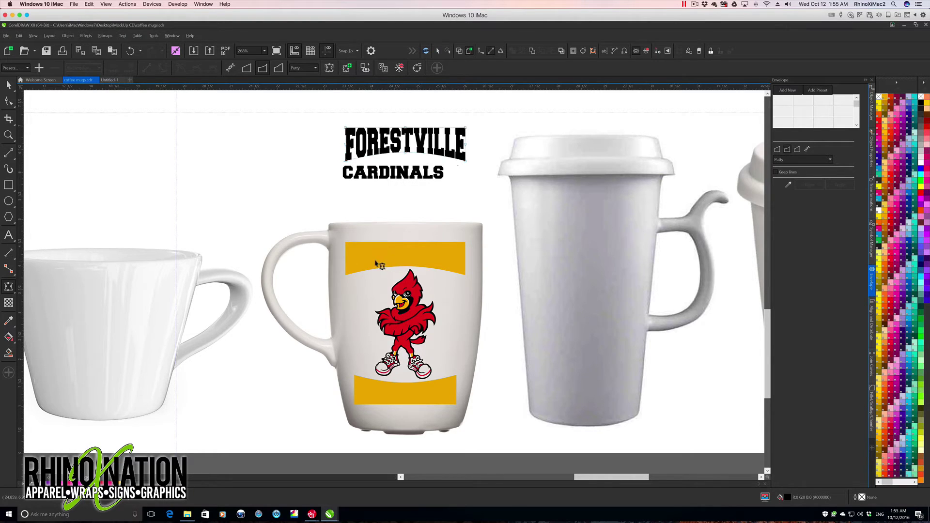
left_click(406, 175)
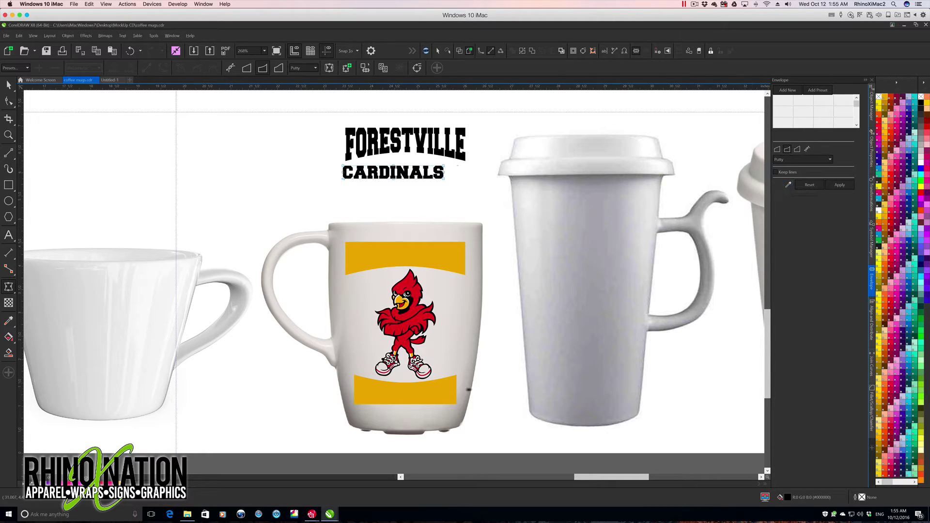
left_click(370, 391)
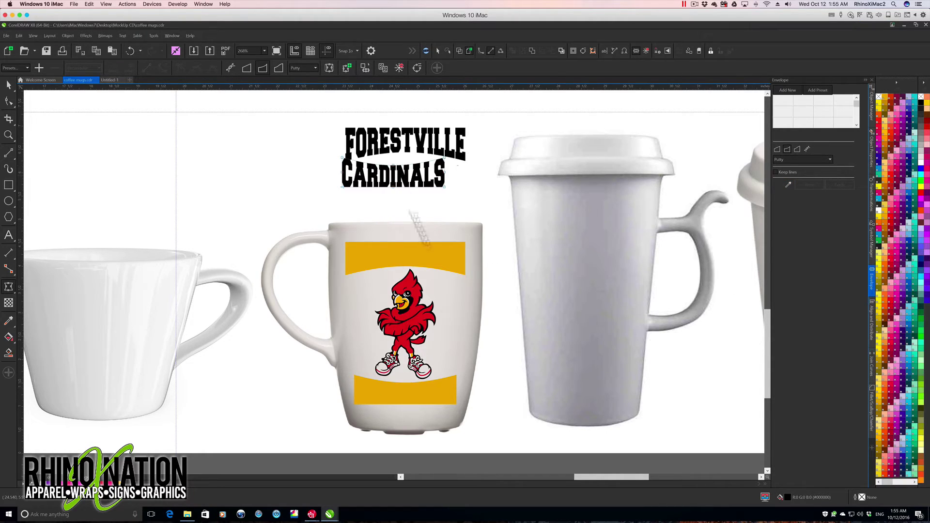
Step: Move both gold bars off the mug and position FORESTVILLE above and CARDINALS below the mascot in their place
key("space")
left_click_drag(393, 172, 403, 390)
left_click_drag(379, 249, 225, 129)
left_click_drag(419, 146, 248, 135)
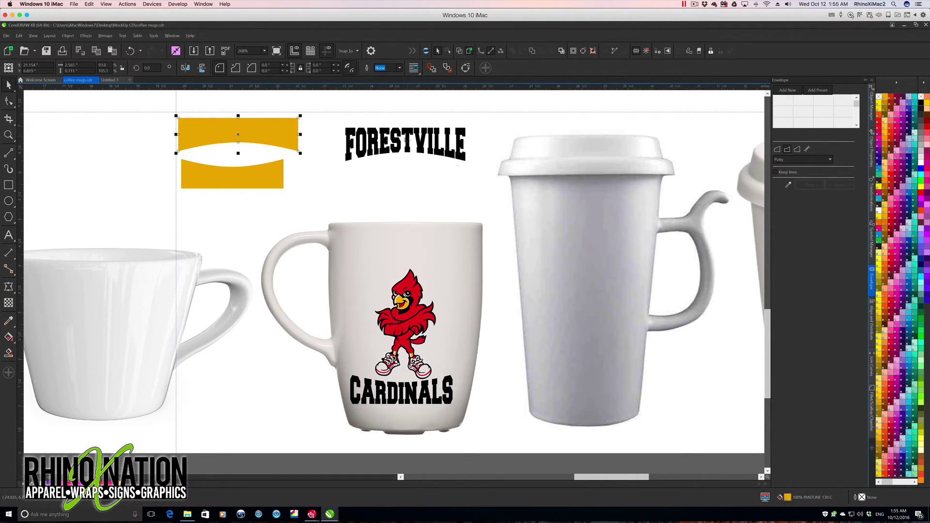
left_click(409, 141)
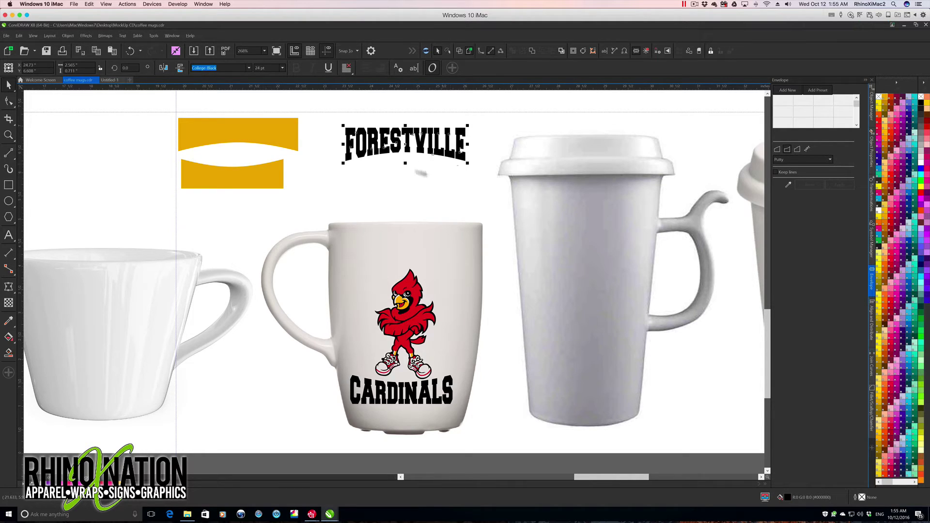
left_click_drag(407, 143, 405, 257)
left_click_drag(403, 393, 415, 399)
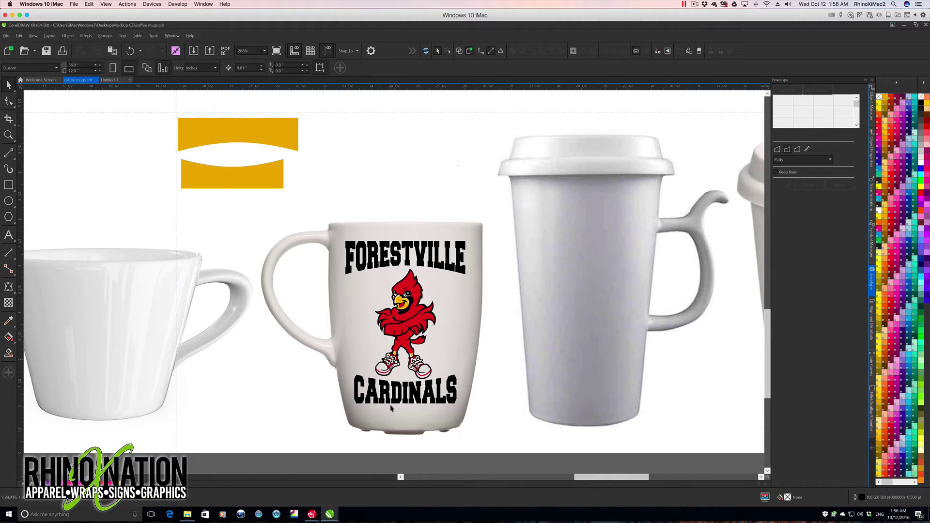
Step: Fill both text lines with PANTONE 186 C red and give them a black 1.0 pt outline
left_click(381, 262)
left_click(398, 391, "shift")
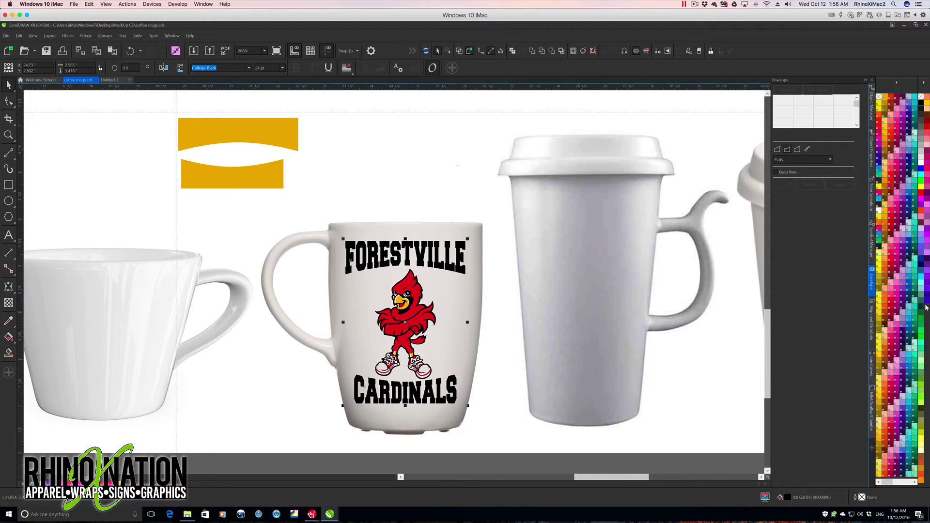
left_click(890, 307)
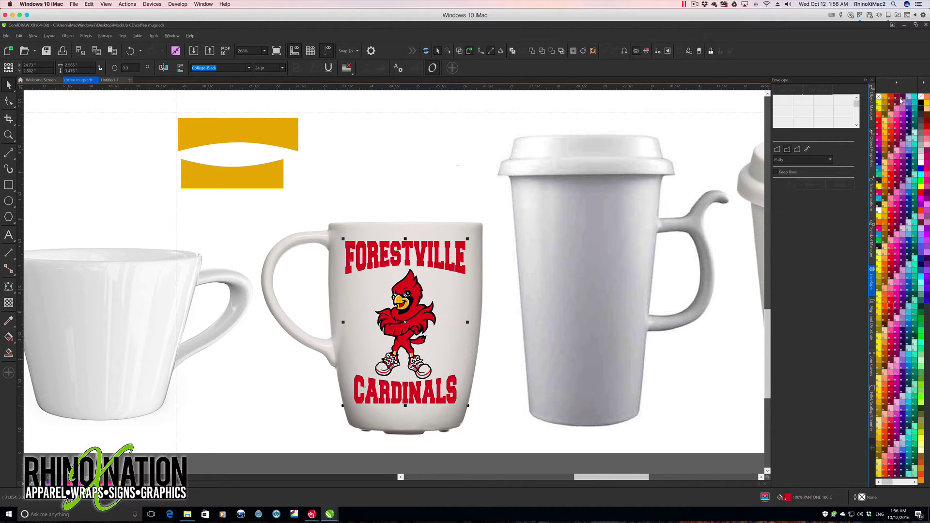
right_click(918, 104)
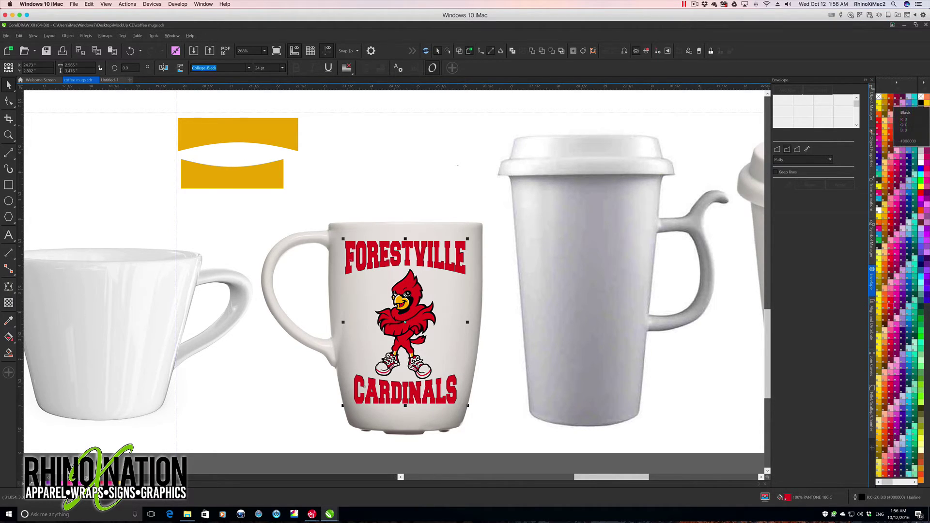
double_click(862, 498)
left_click(419, 221)
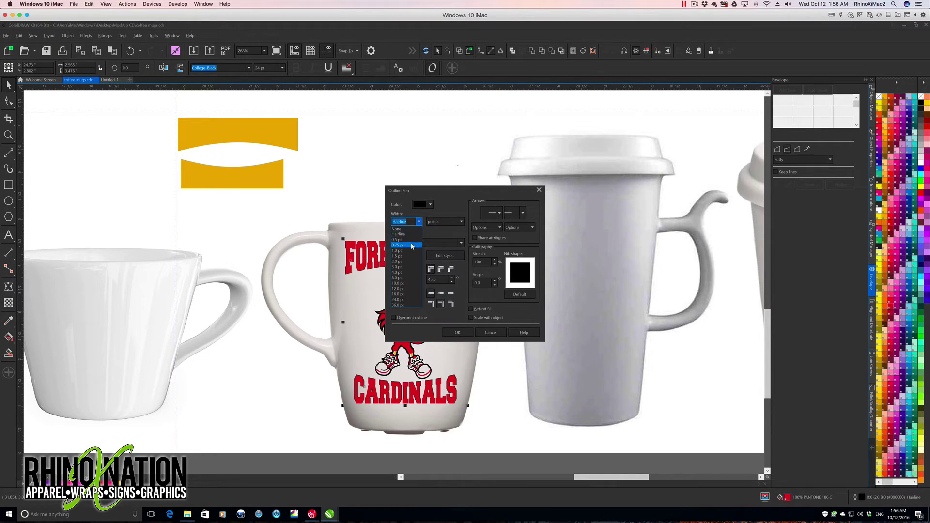
left_click(408, 251)
left_click(457, 332)
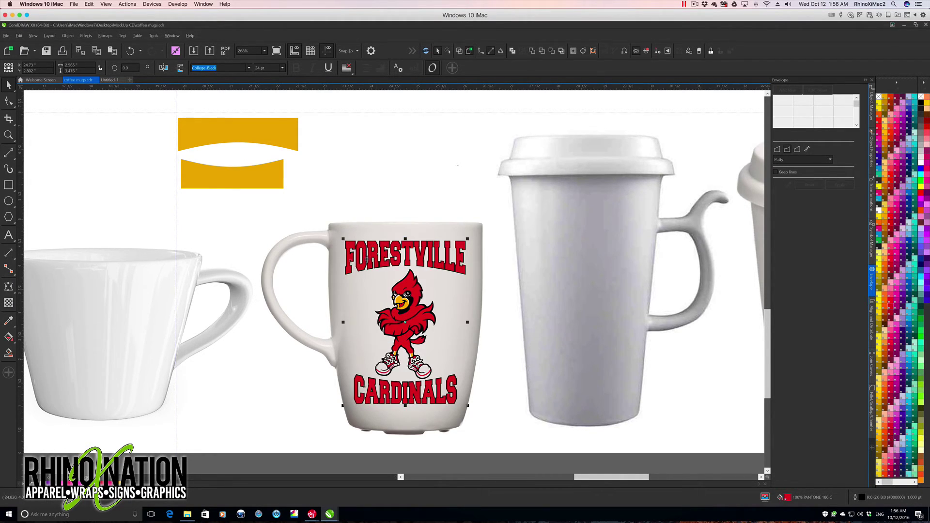
key("Escape")
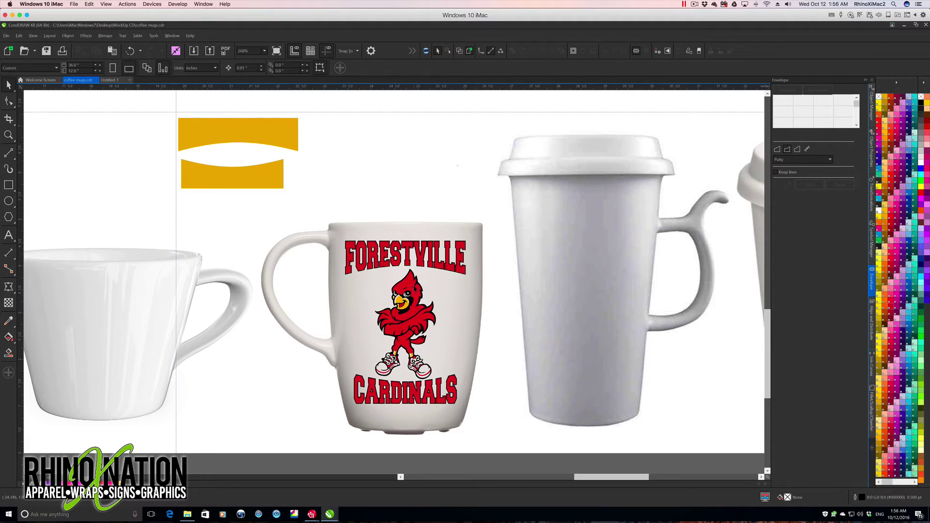
left_click(198, 130)
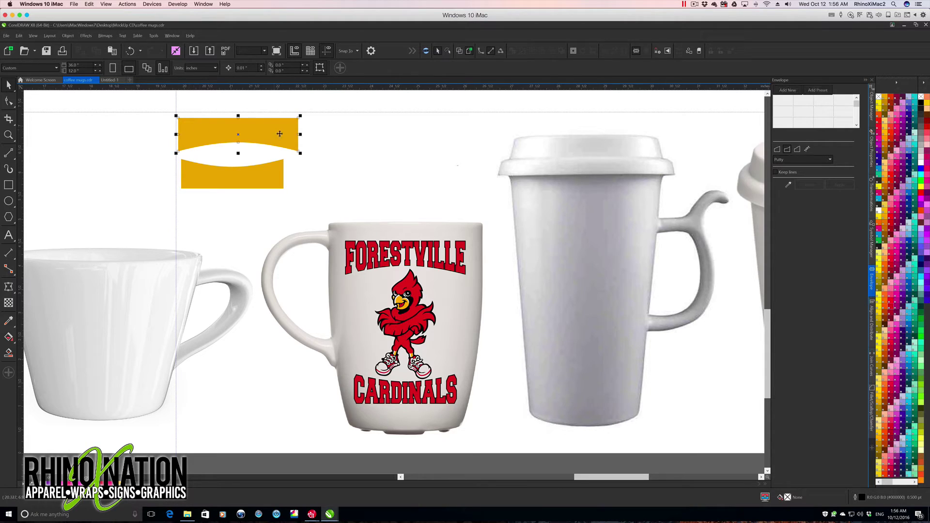
left_click(207, 183)
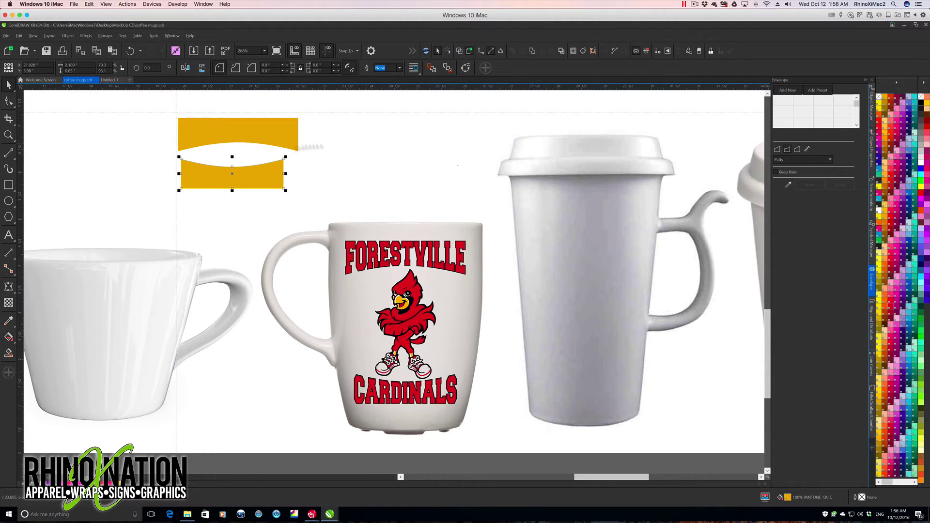
left_click(427, 271)
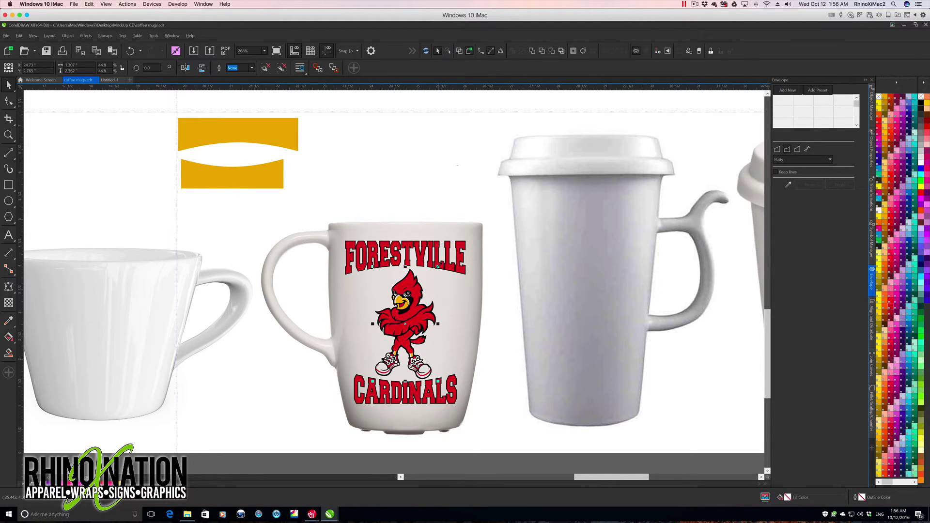
Step: Select FORESTVILLE and CARDINALS together and change their character fill type to Vector Pattern
left_click_drag(440, 264, 443, 262)
left_click_drag(442, 263, 443, 262)
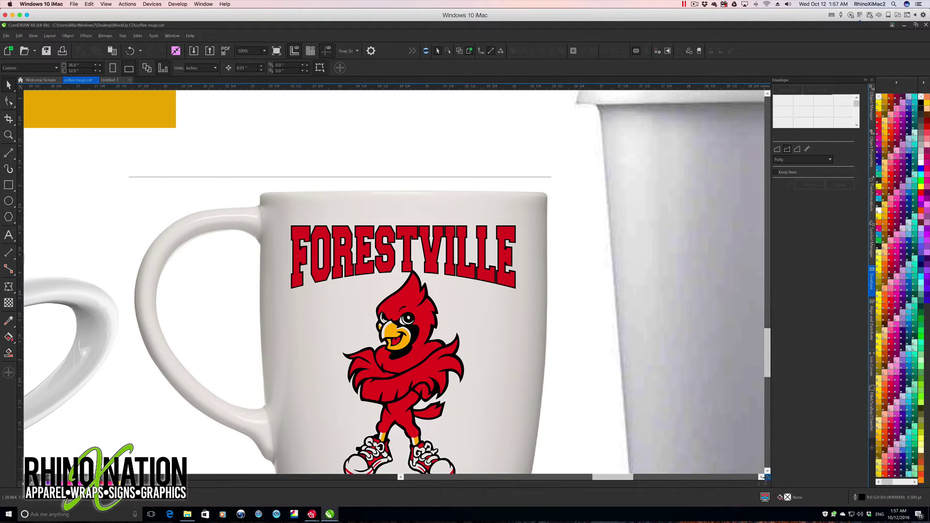
left_click(766, 471)
left_click(352, 428)
left_click(356, 417)
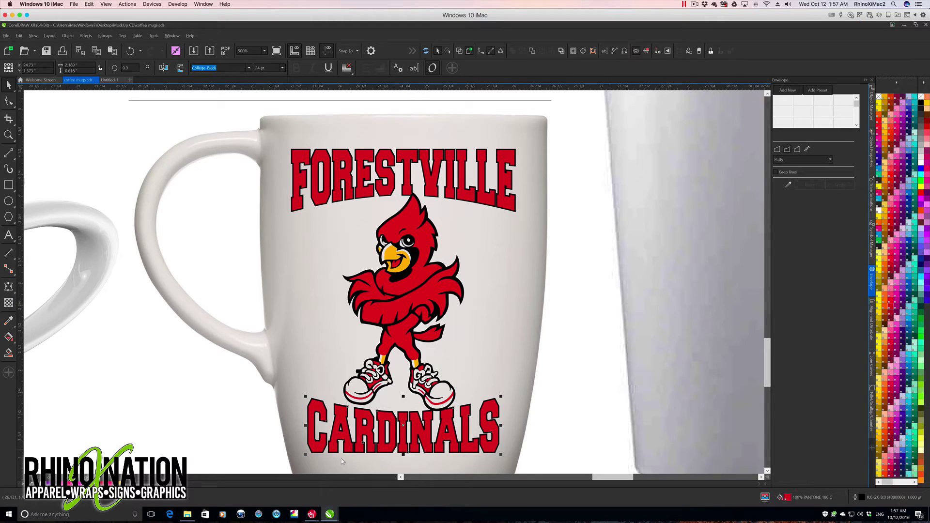
left_click(505, 194, "shift")
left_click(870, 159)
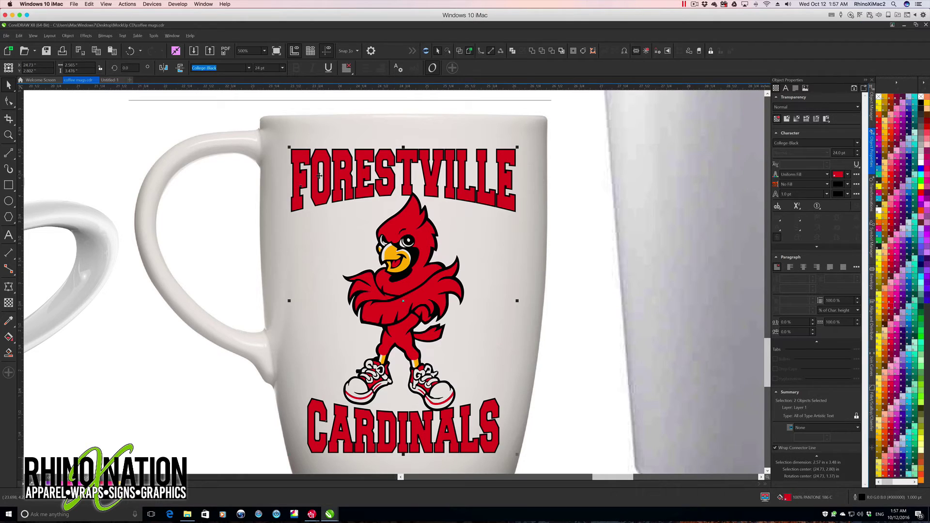
left_click(29, 36)
left_click(56, 125)
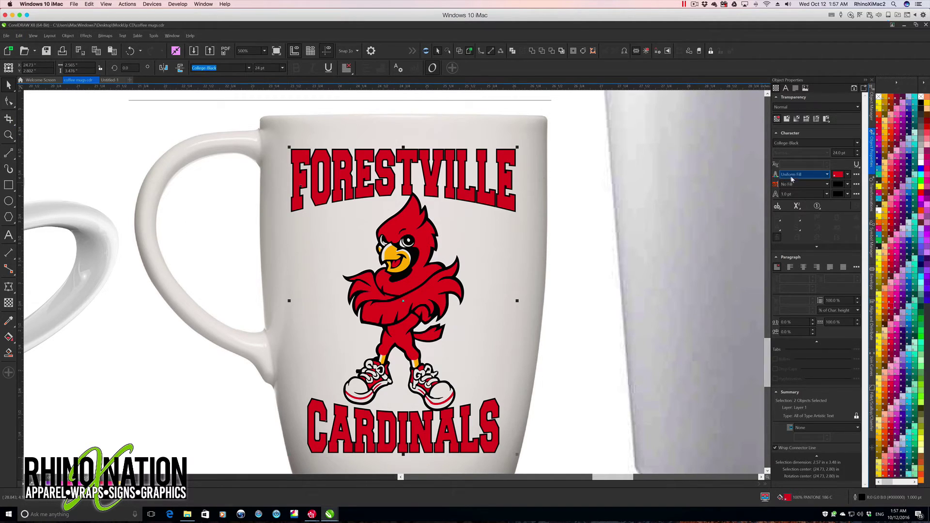
left_click(826, 175)
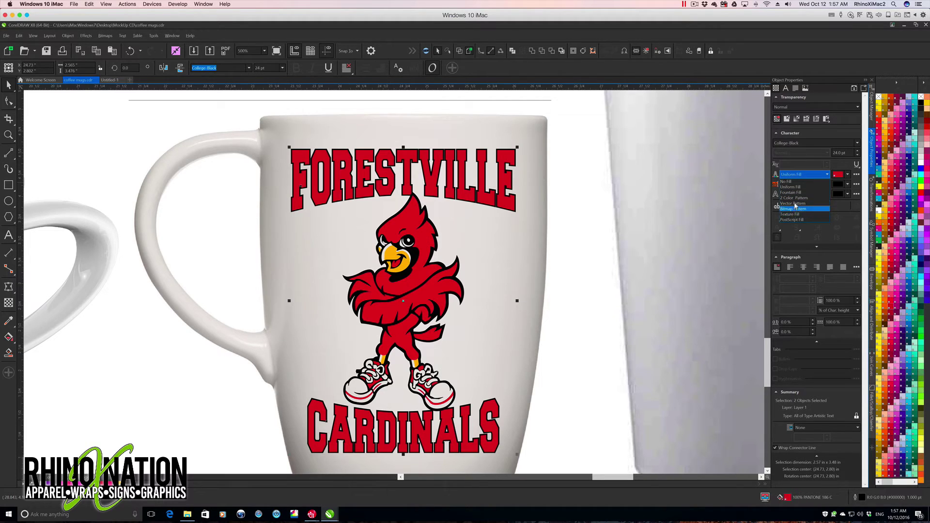
left_click(792, 204)
Step: Apply the carbon fiber pattern from the Content Exchange fills to both text lines
left_click(847, 174)
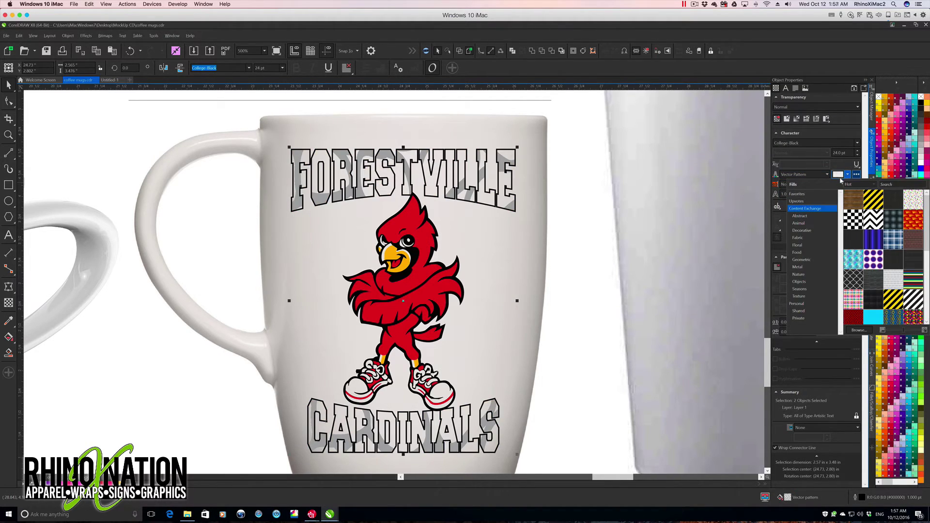
scroll(901, 278, "down", 5)
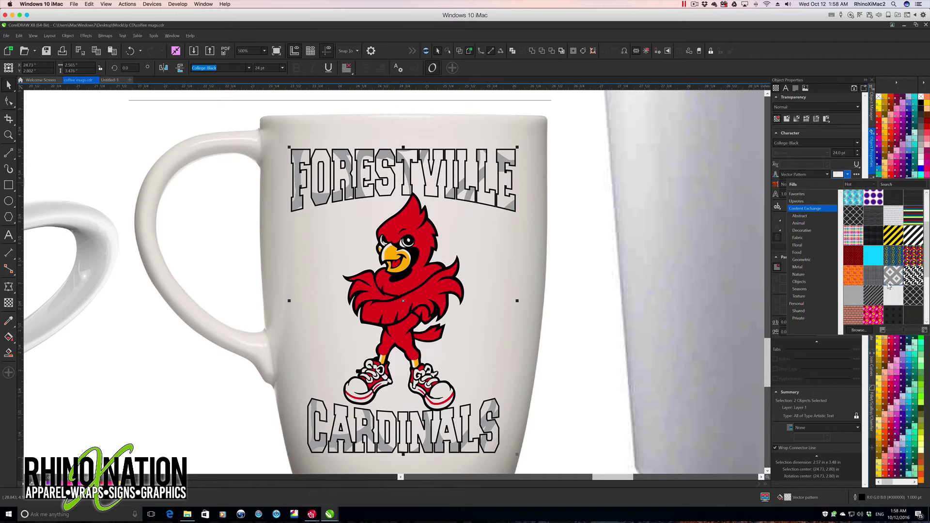
scroll(887, 287, "down", 1)
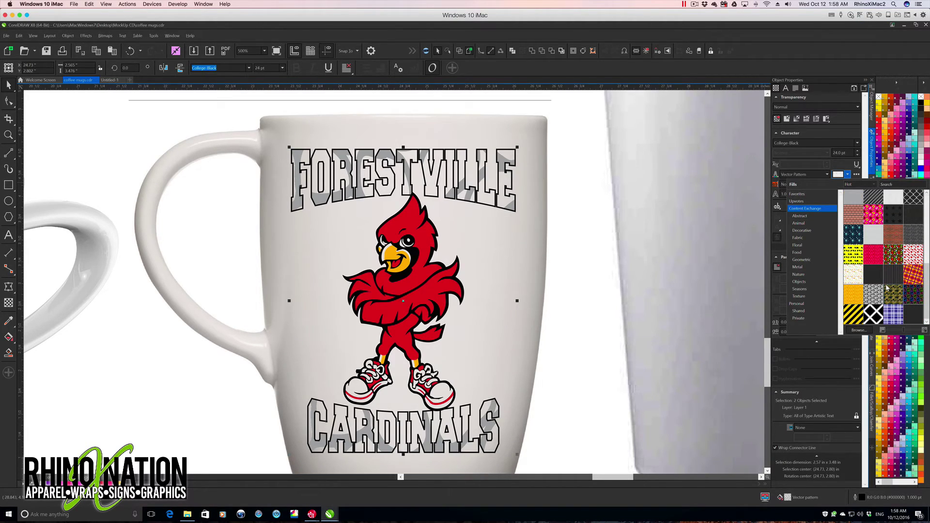
scroll(888, 288, "up", 2)
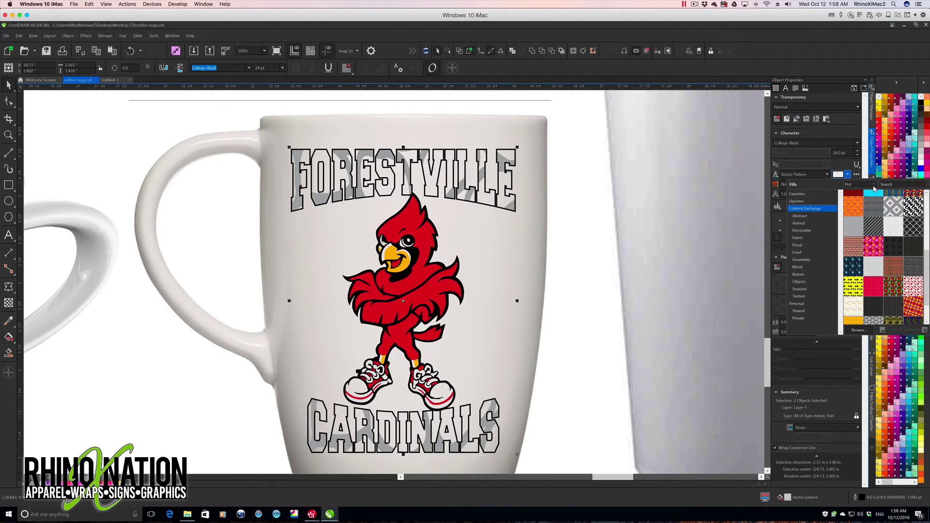
left_click(874, 229)
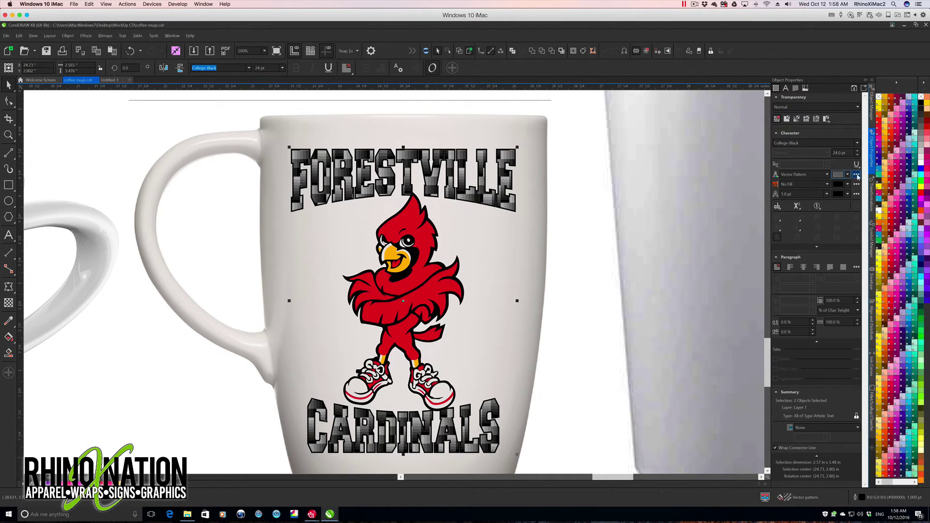
Step: Try reducing the carbon fiber pattern's tile width and height to 0.2" in the fill editor
left_click(857, 176)
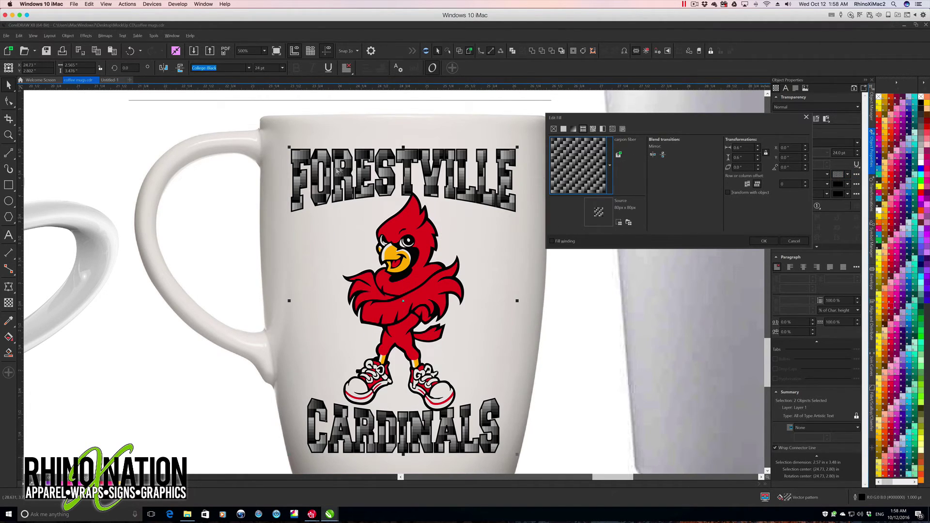
left_click(757, 149)
left_click(757, 149)
left_click(757, 149)
left_click(758, 149)
left_click(757, 150)
left_click(757, 149)
left_click(757, 149)
left_click(757, 149)
Step: Look through the Abstract, Animal and Decorative pattern categories, and close the fill editor without applying
left_click(581, 164)
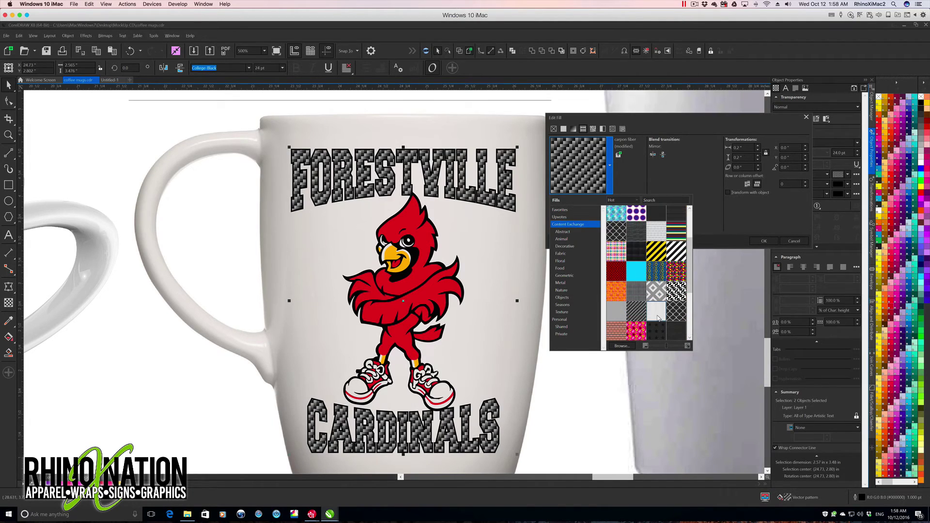
left_click(563, 231)
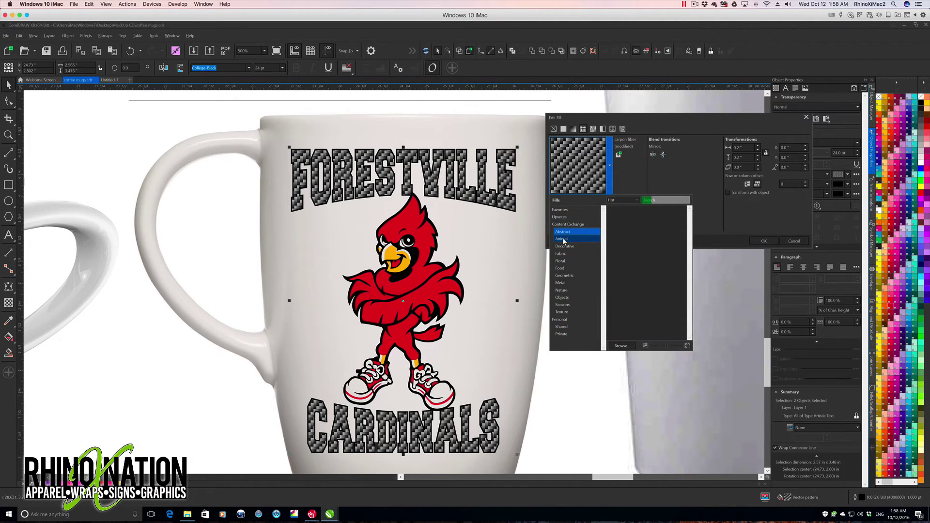
left_click(563, 239)
left_click(567, 247)
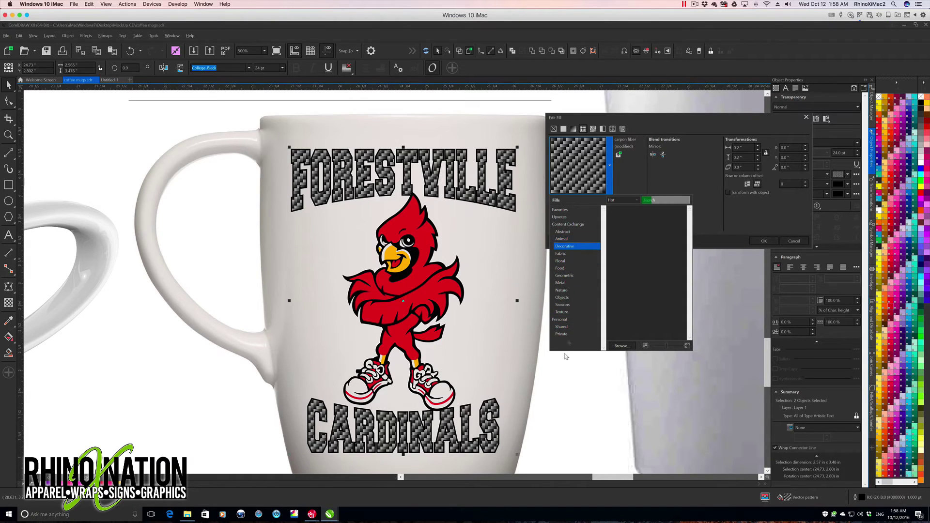
left_click(621, 345)
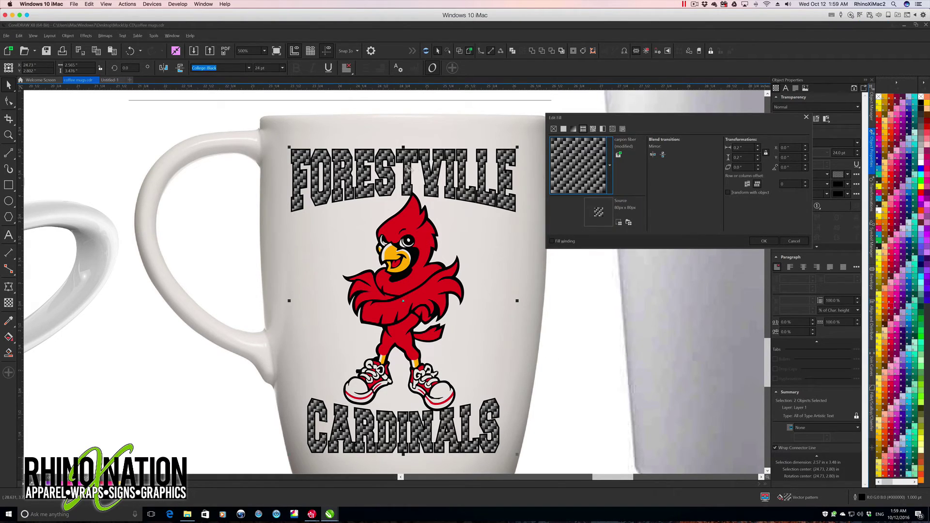
left_click(752, 158)
left_click(803, 118)
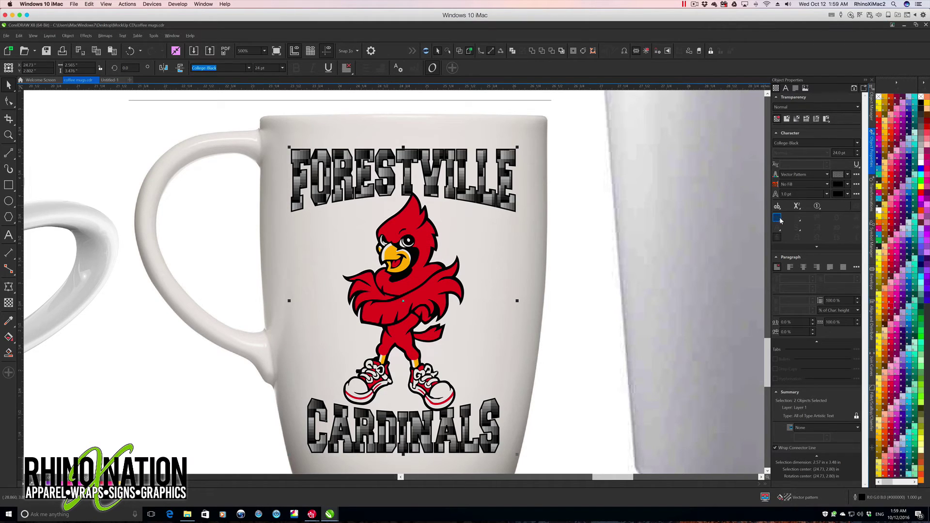
Step: Reduce the carbon fiber pattern's tile size in the fill editor for both text lines and apply the change
left_click(857, 176)
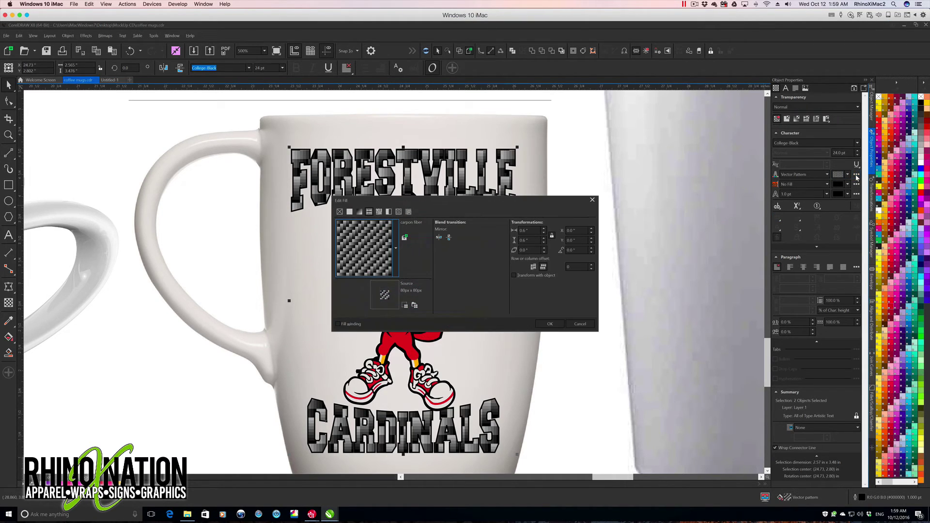
left_click_drag(567, 202, 752, 134)
left_click(728, 164)
left_click(728, 164)
left_click(728, 164)
left_click(727, 164)
left_click(727, 164)
left_click(728, 164)
left_click(729, 165)
left_click(730, 256)
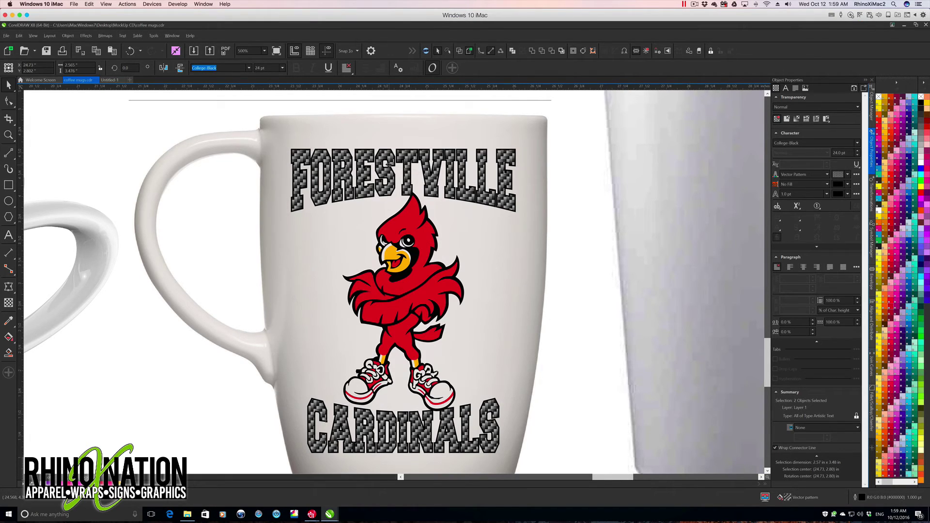
Step: Place red copies of both text lines over the carbon fiber ones and try the Multiply and Overlay merge modes
key("ctrl+z")
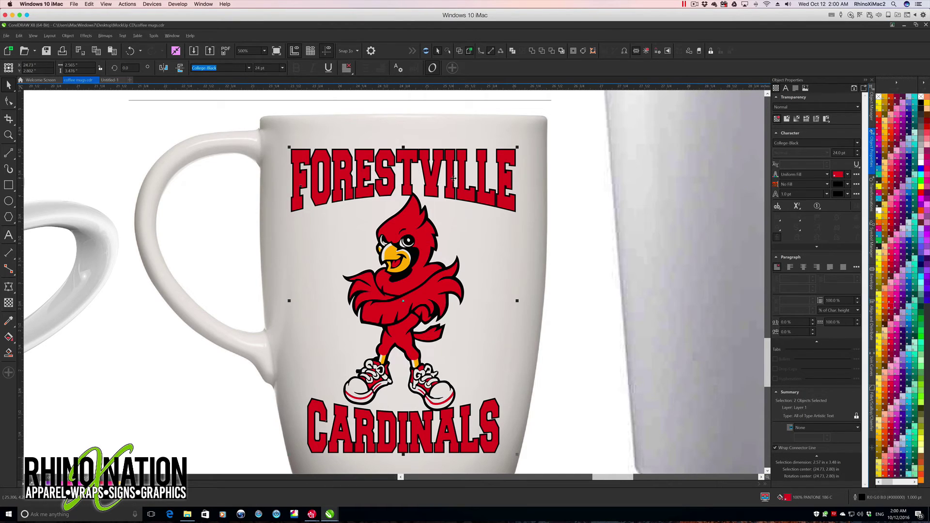
left_click(787, 107)
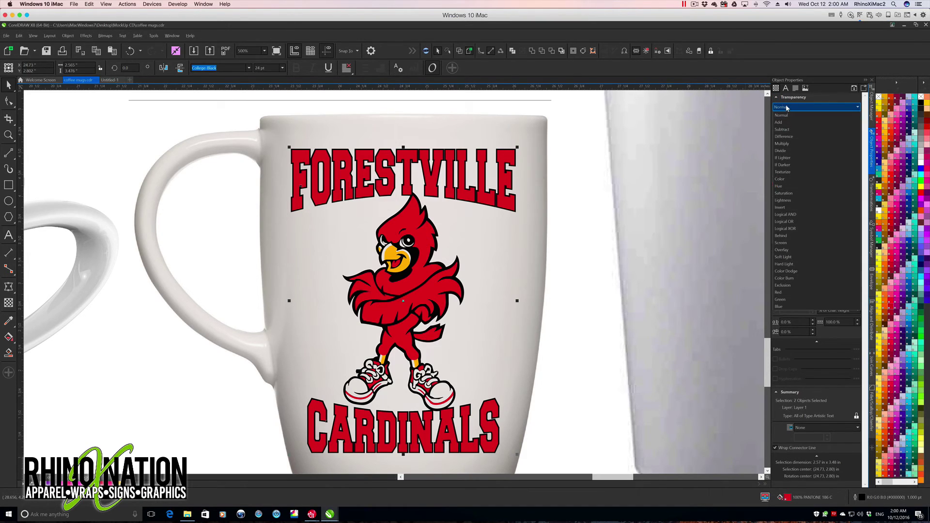
left_click(781, 144)
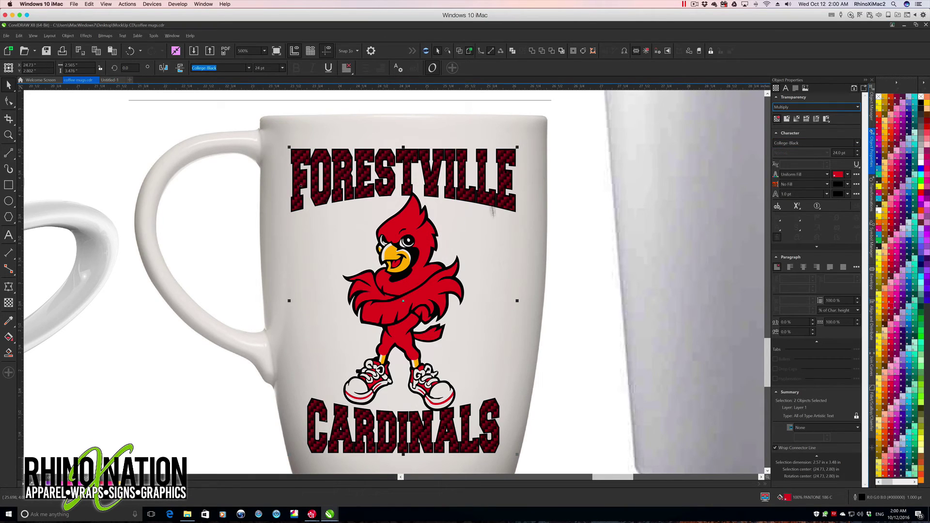
left_click(790, 107)
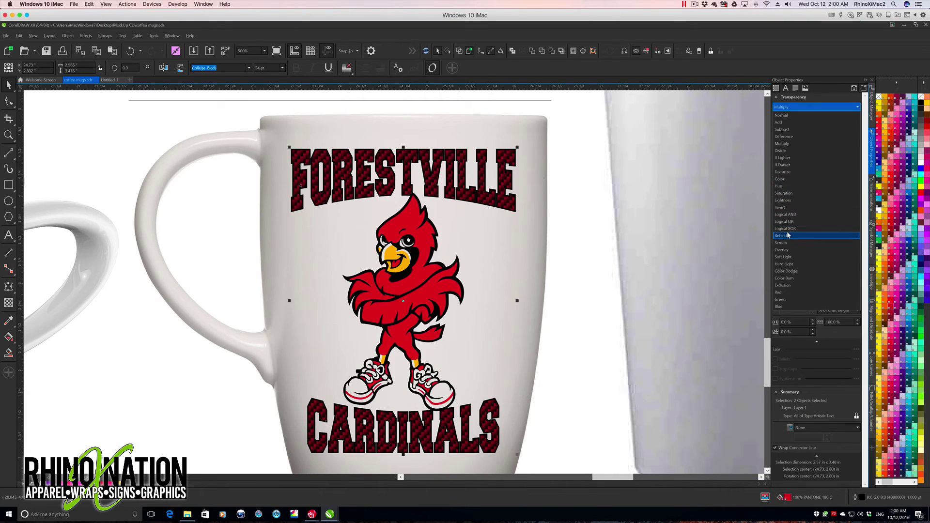
left_click(784, 250)
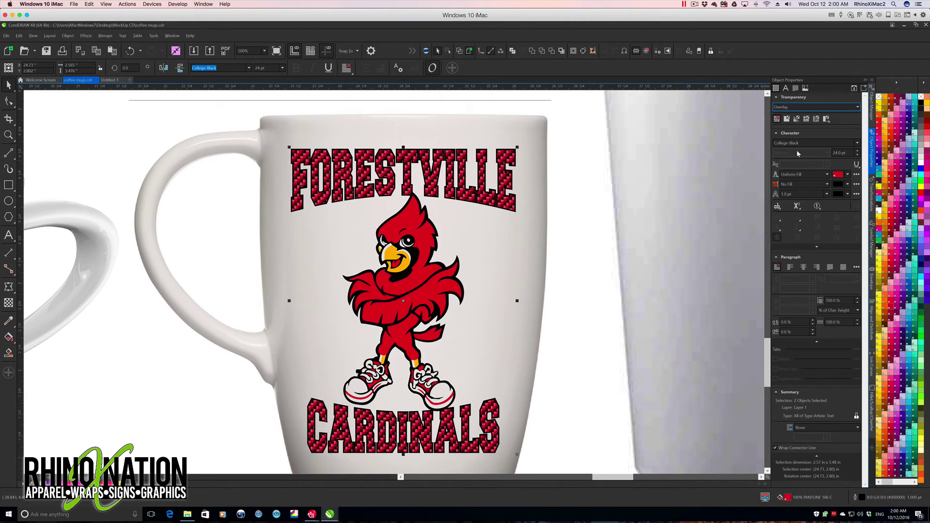
Step: Compare the Screen and Overlay merge modes on the red text lines, and set the mode back to Normal
left_click(789, 107)
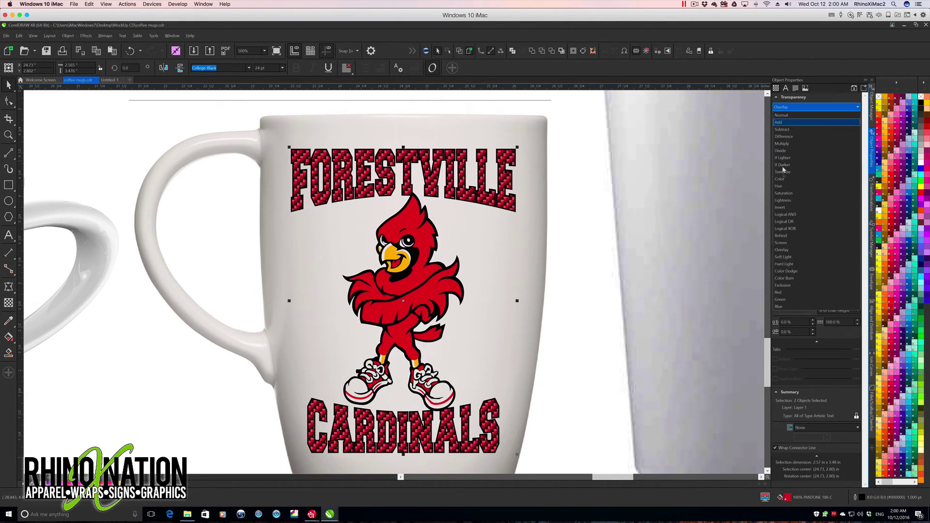
left_click(789, 250)
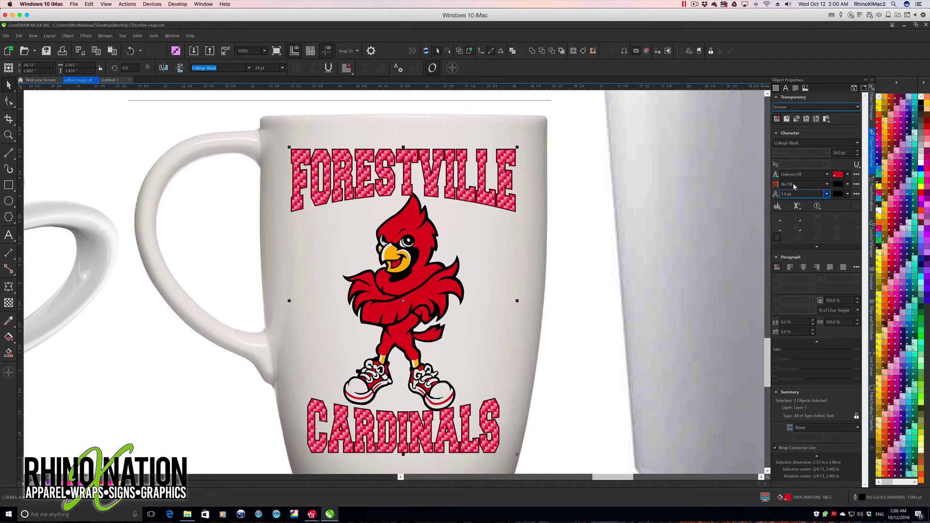
left_click(789, 107)
left_click(790, 247)
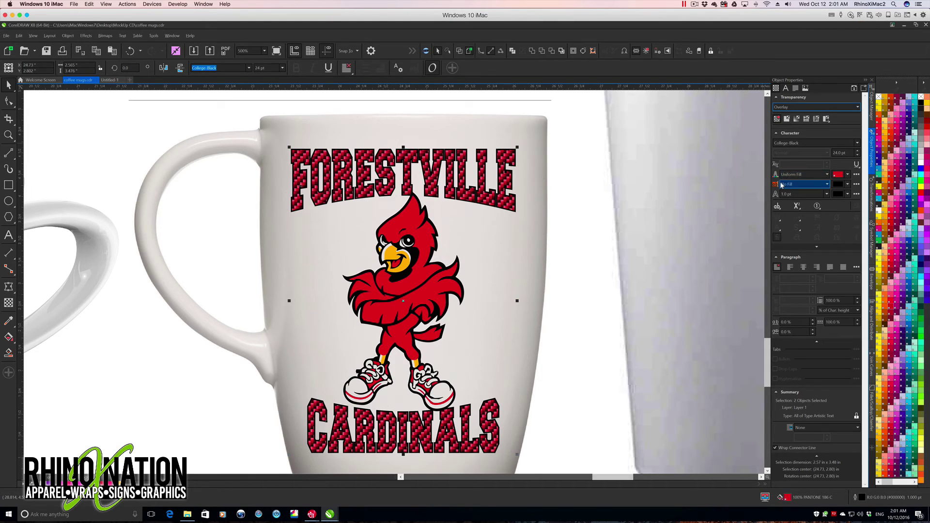
left_click(790, 108)
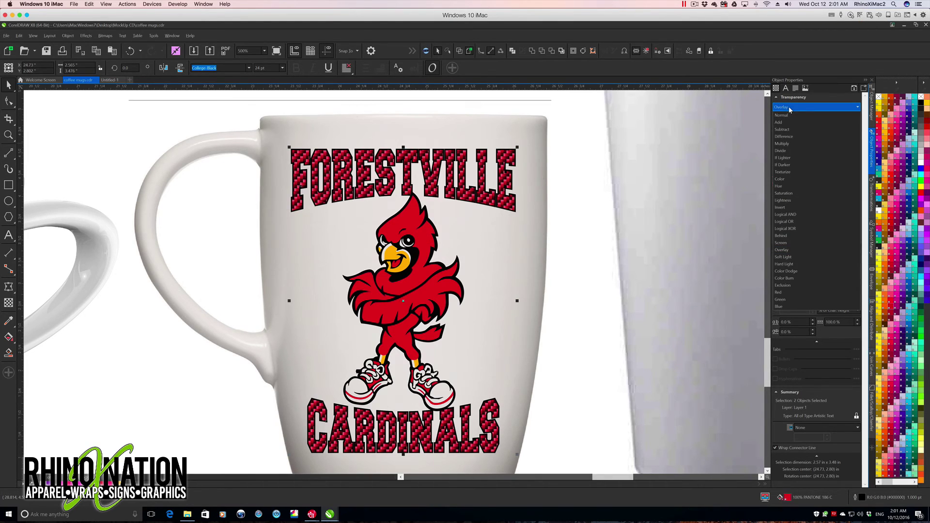
left_click(782, 116)
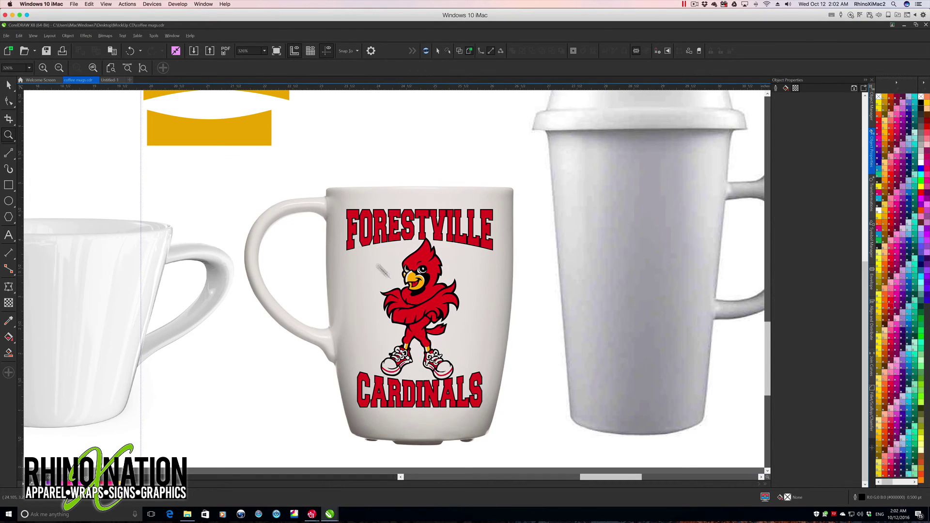
Step: Remove the carbon fiber versions of FORESTVILLE and CARDINALS, keeping only the solid red lettering on the mug
left_click(8, 85)
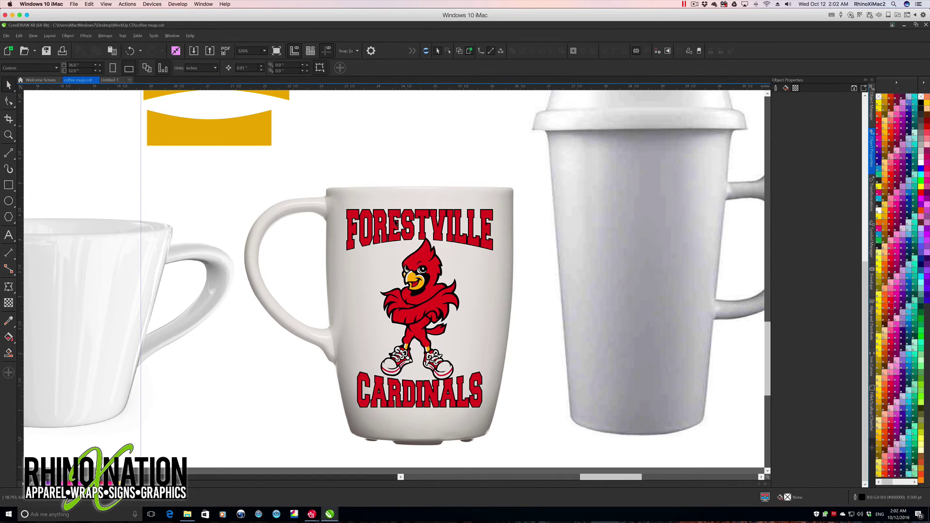
left_click(395, 223)
left_click(373, 386, "shift")
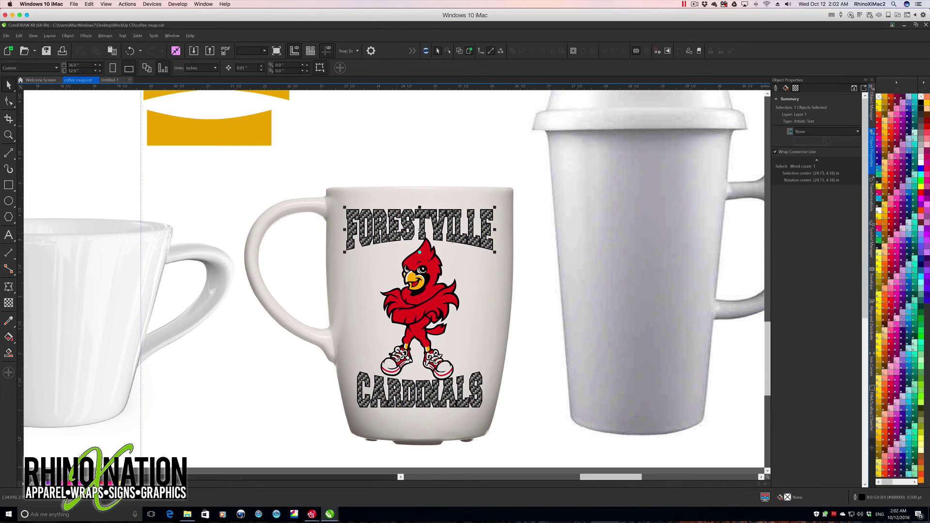
left_click(427, 219)
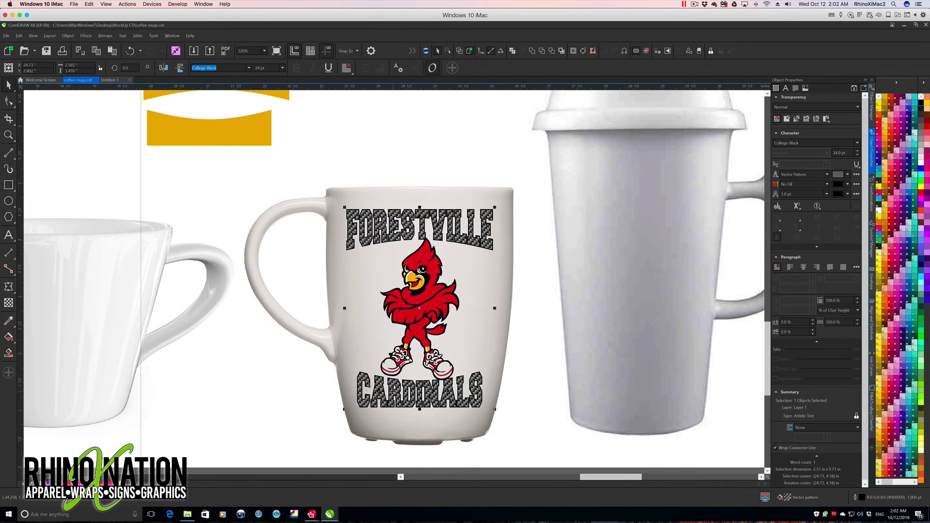
key("ctrl+z")
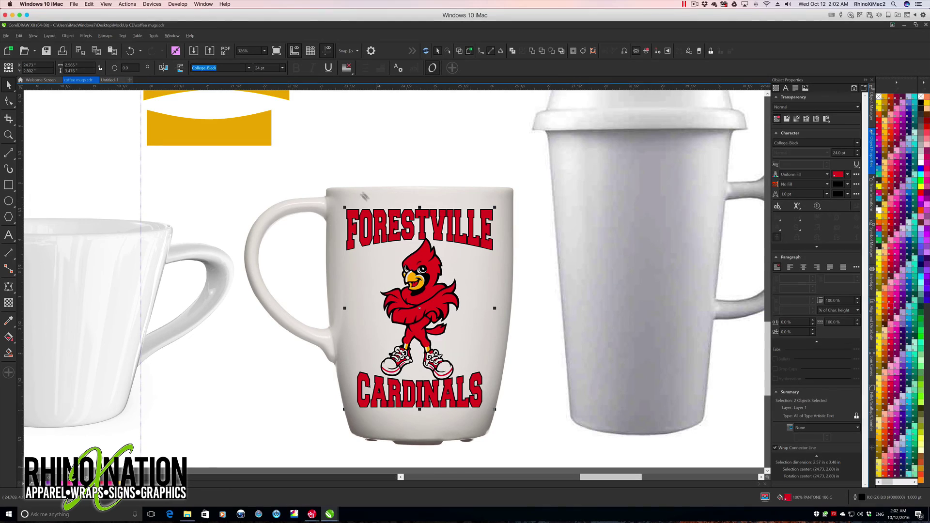
left_click(343, 162)
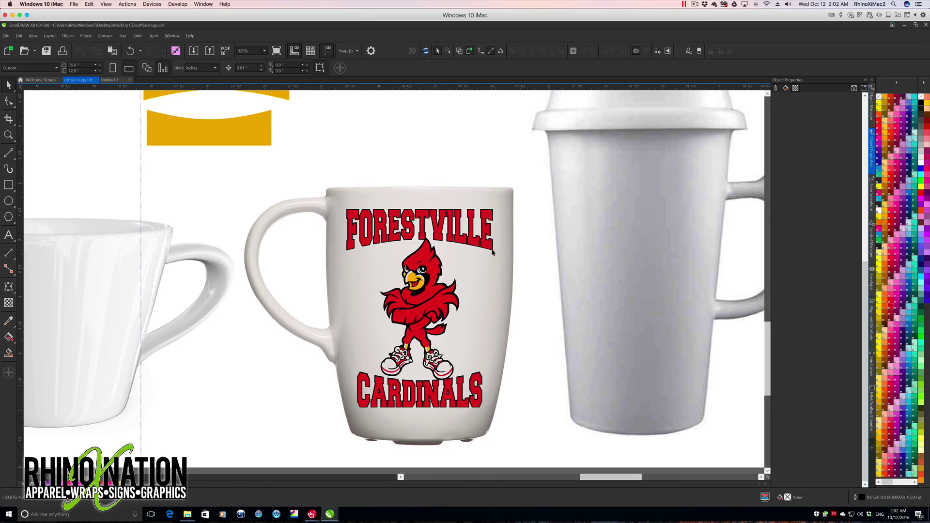
Step: Change the curved FORESTVILLE text above the mascot to FOREST PARK
left_click(9, 234)
left_click(410, 226)
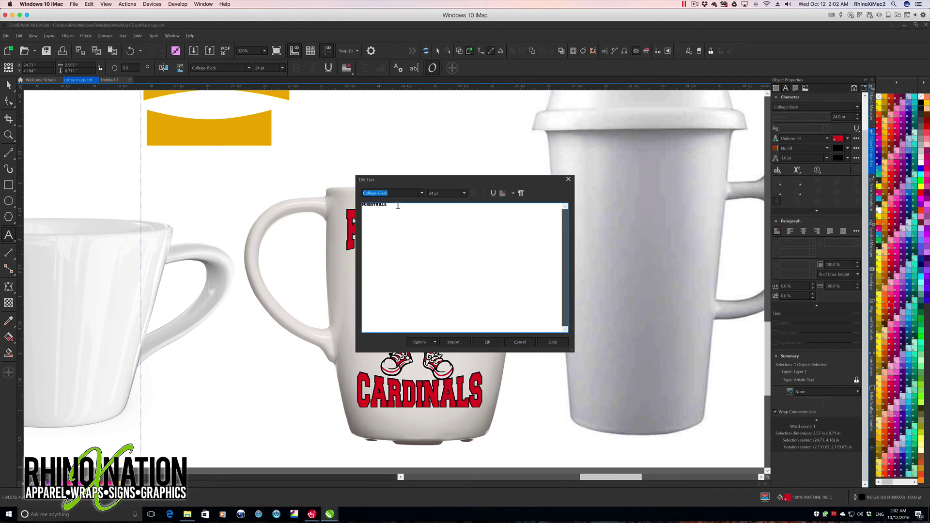
key("BackSpace")
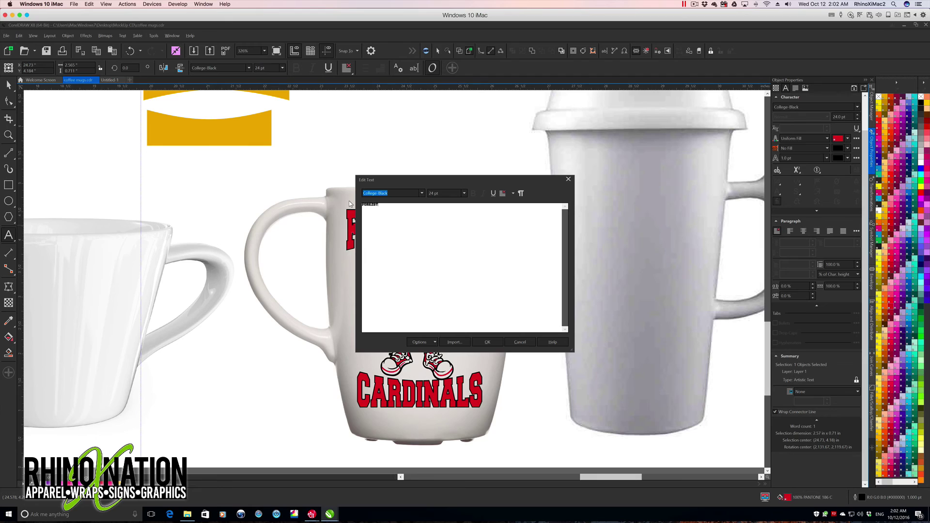
type("FOREST PARK")
left_click(487, 342)
Step: Change the curved CARDINALS text below the mascot to RED BIRDS
left_click(409, 392)
key("ctrl+shift+t")
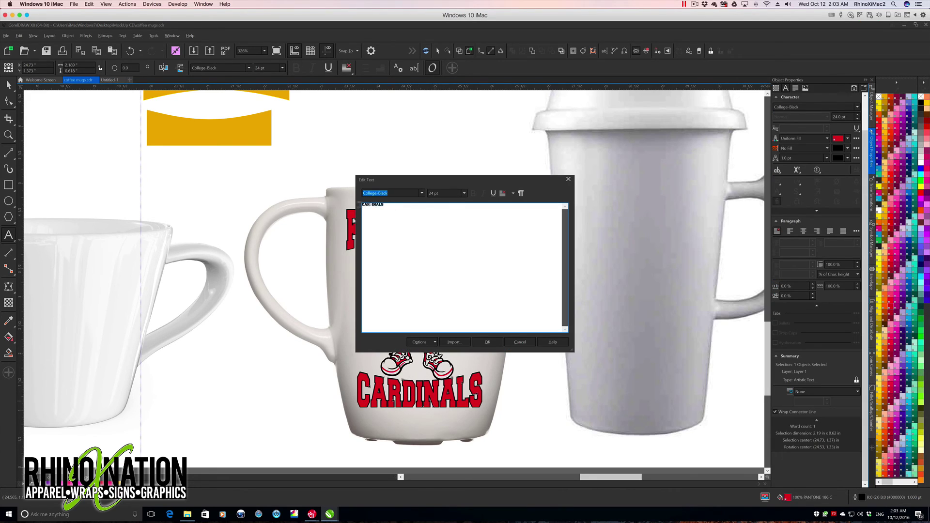
type("R")
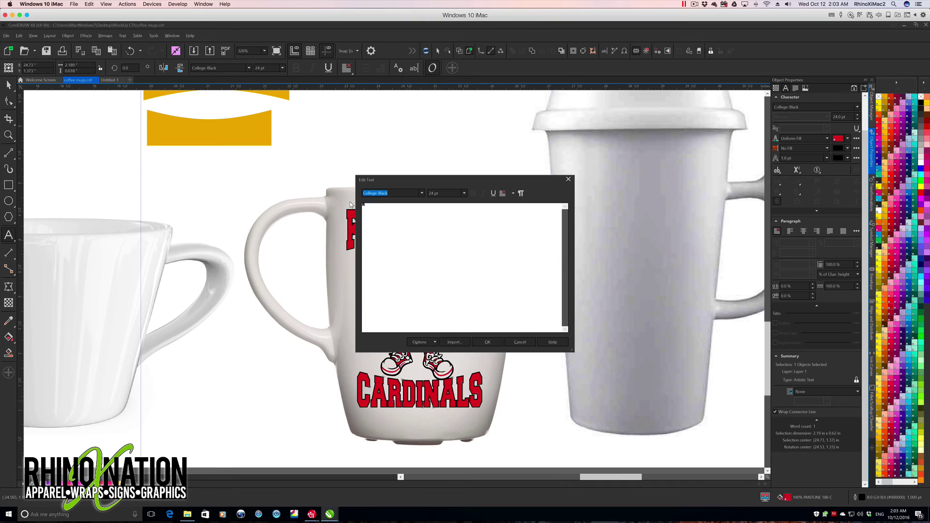
type("ED BIRDS")
left_click(487, 341)
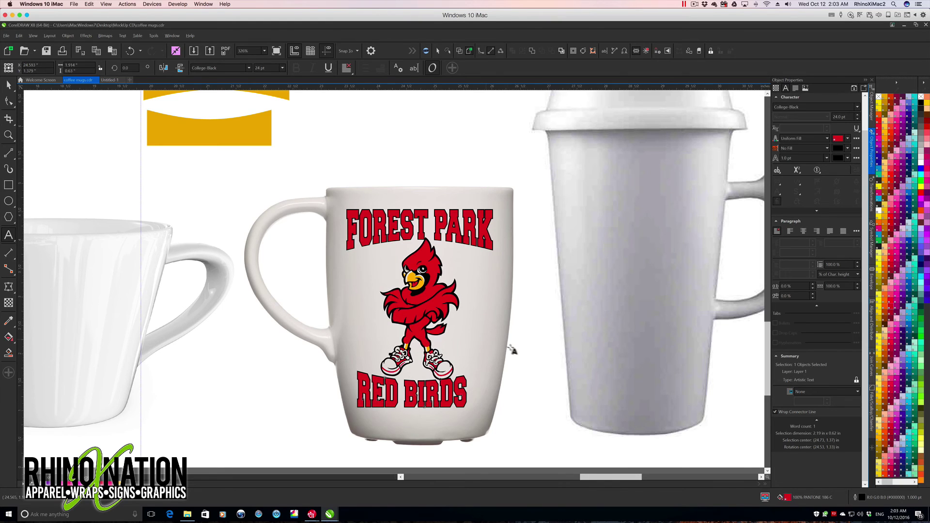
Step: Shift RED BIRDS to the right and widen it slightly so it sits centered beneath the mascot
key("Right")
key("Right")
key("Right")
key("Right")
key("Right")
key("Right")
key("Right")
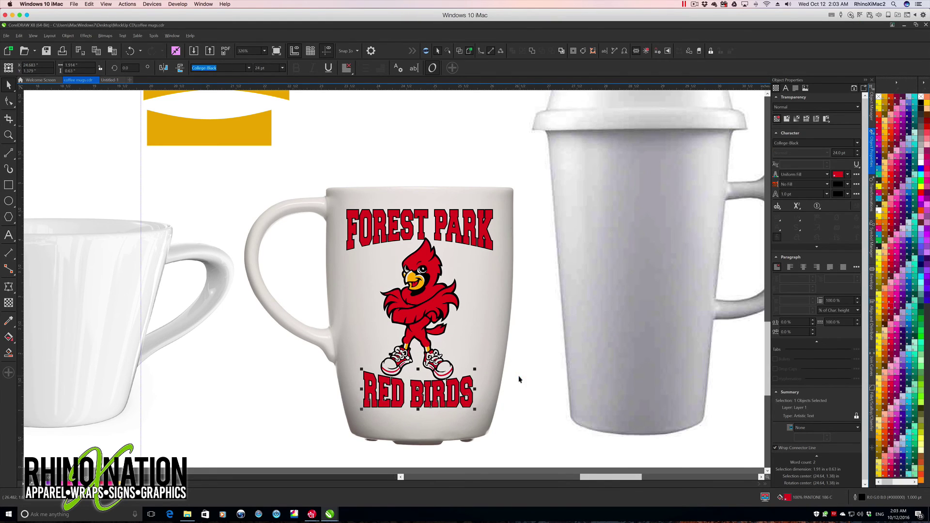
left_click(370, 244)
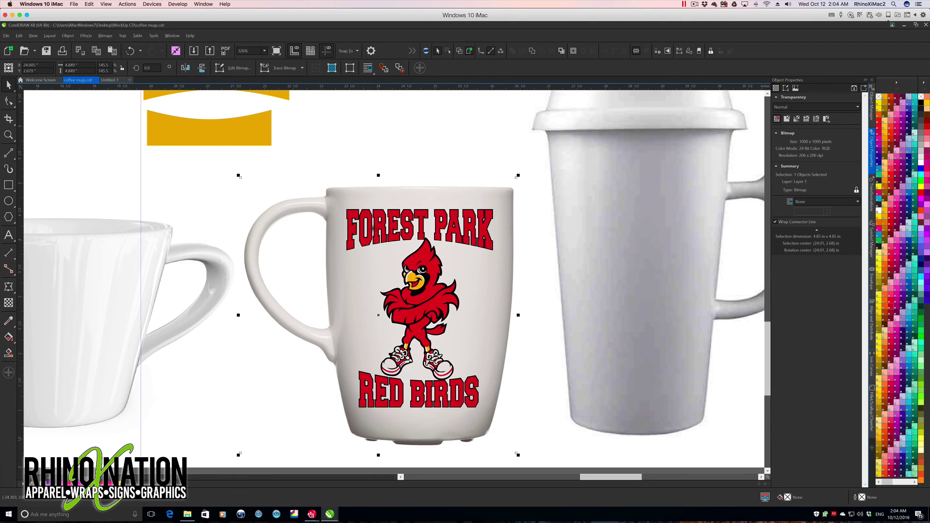